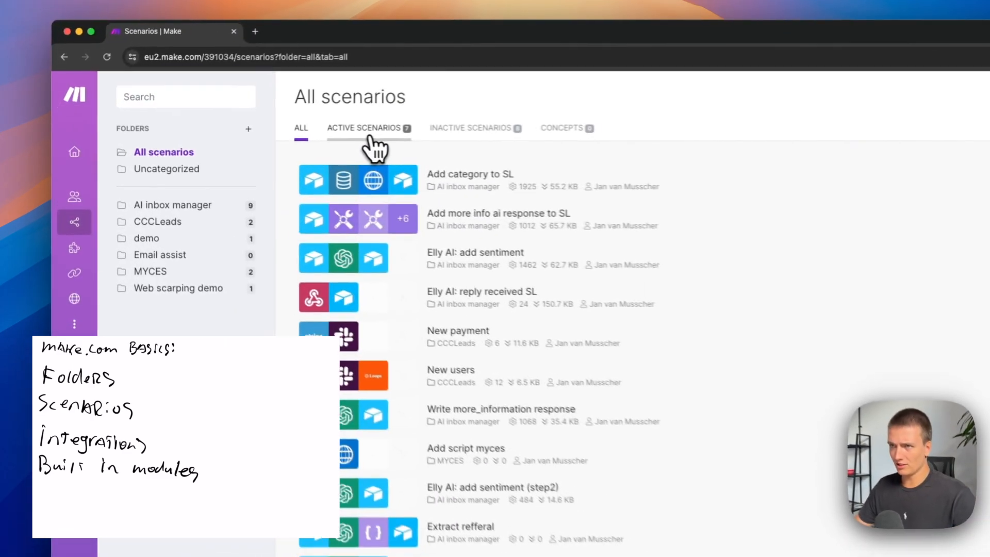
Review the active scenarios and the inactive scenarios, and return to the list of all scenarios.
left_click(369, 135)
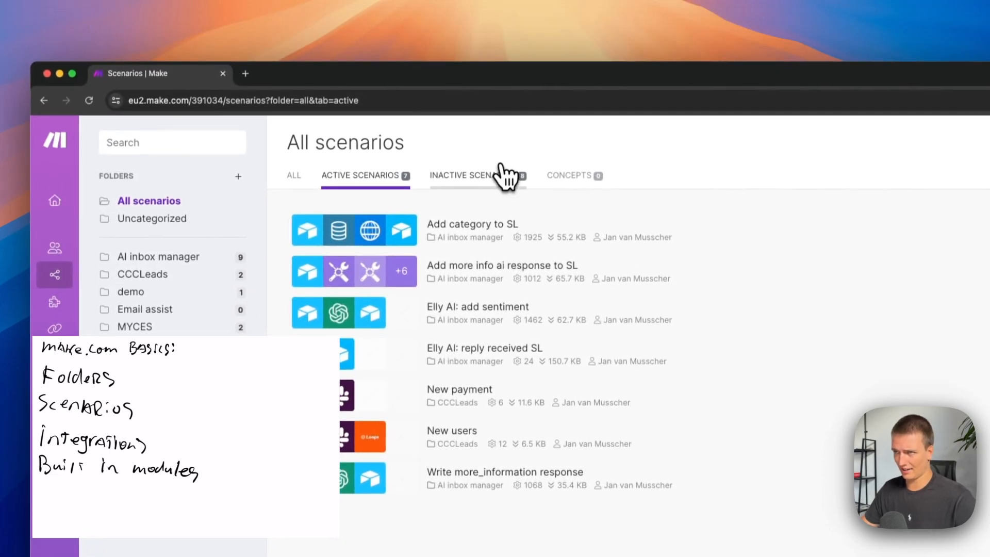
left_click(500, 171)
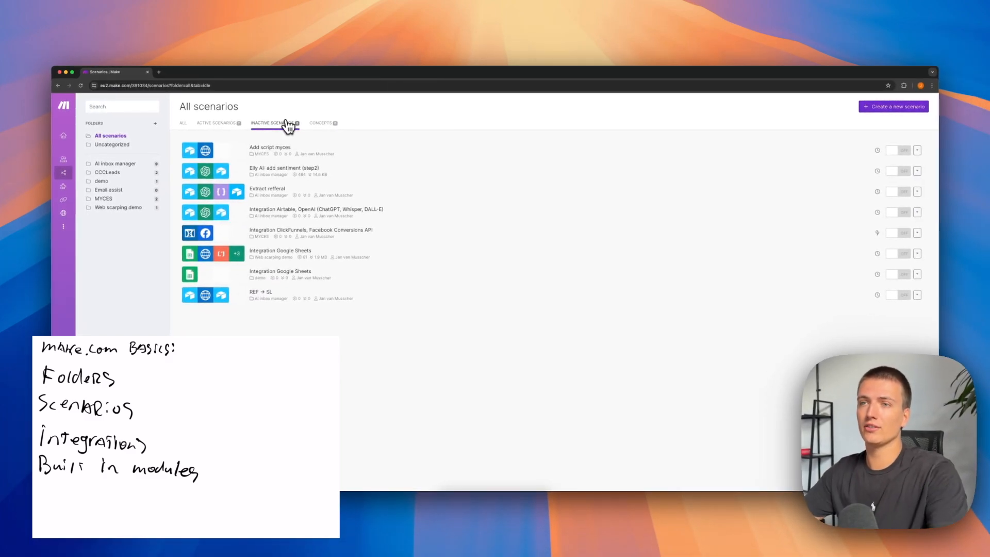
left_click(234, 124)
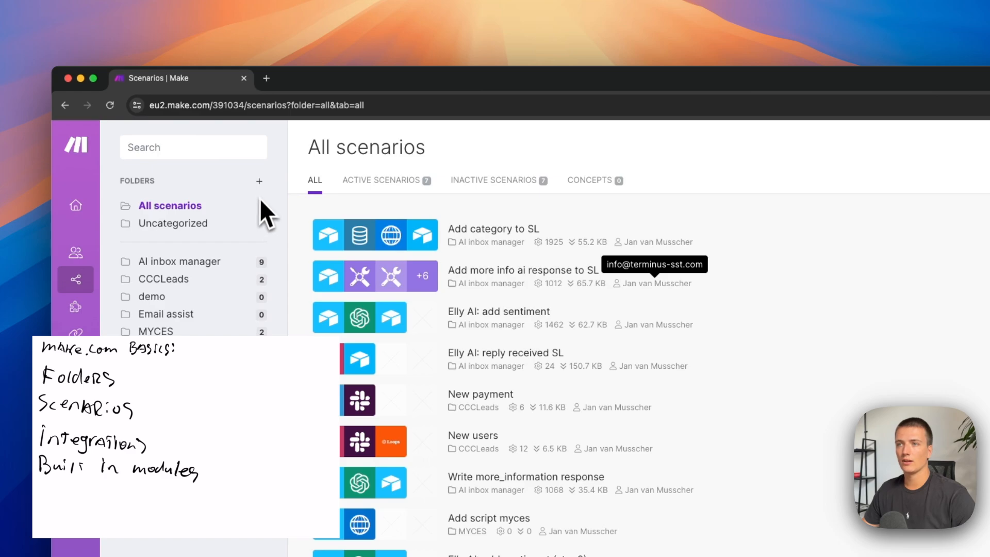
Add a scenario folder named "demo make.com video".
left_click(260, 182)
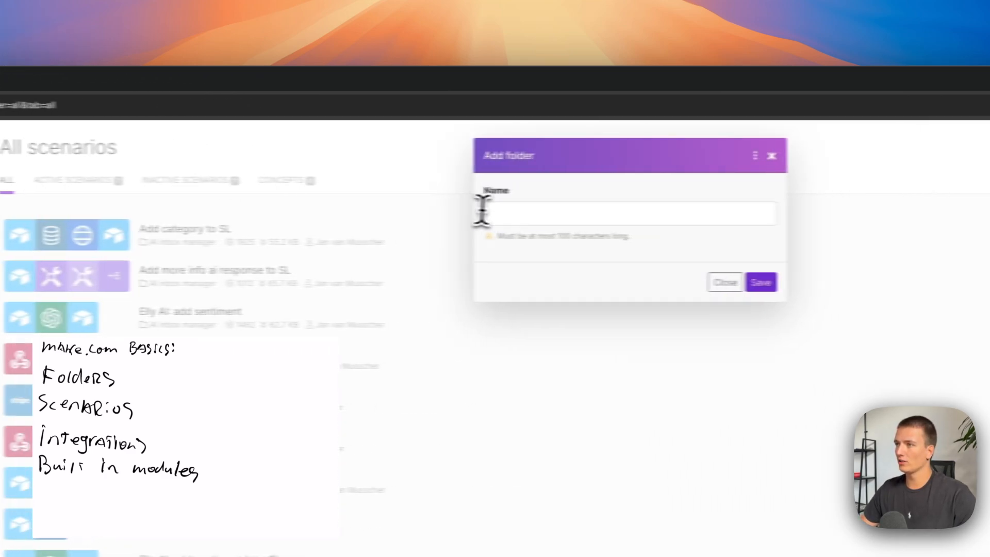
left_click(491, 214)
type("demo make.com video")
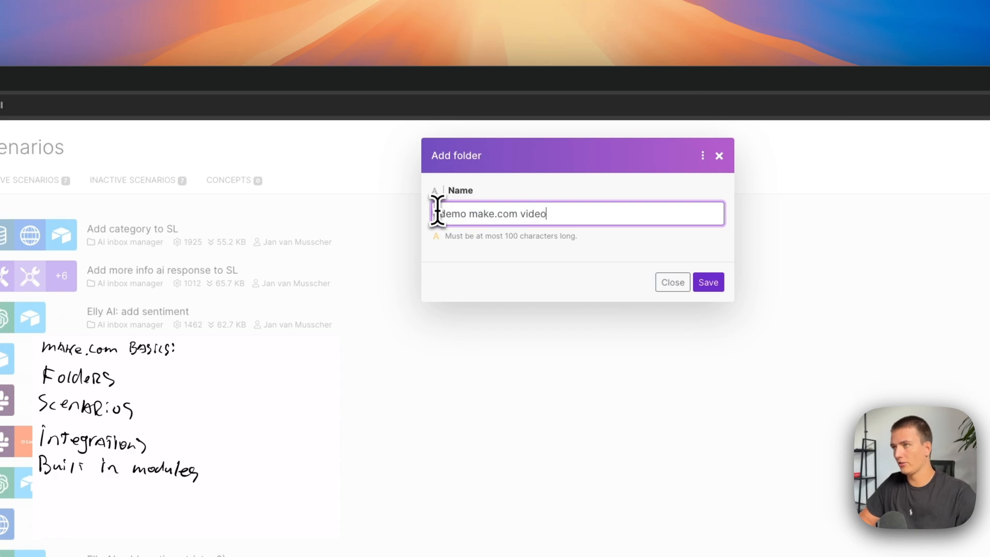
left_click(703, 282)
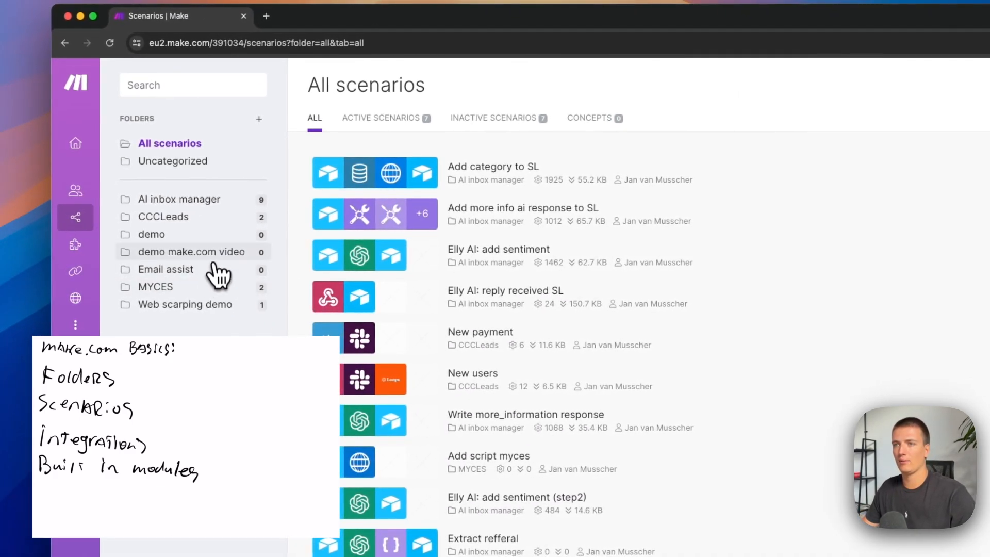
Create a new scenario in the "demo make.com video" folder, starting with the Google Sheets Watch New Rows trigger.
left_click(214, 258)
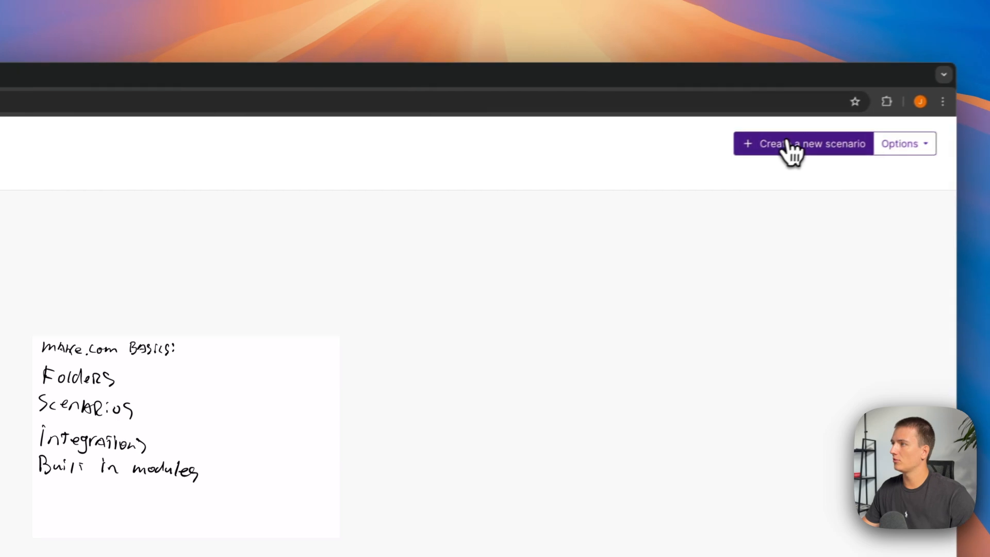
left_click(793, 150)
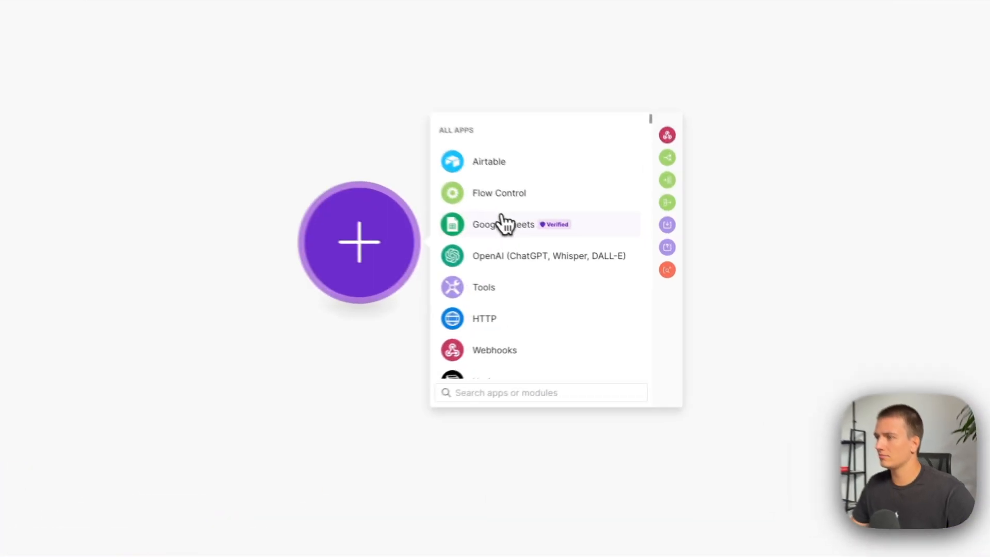
left_click(588, 261)
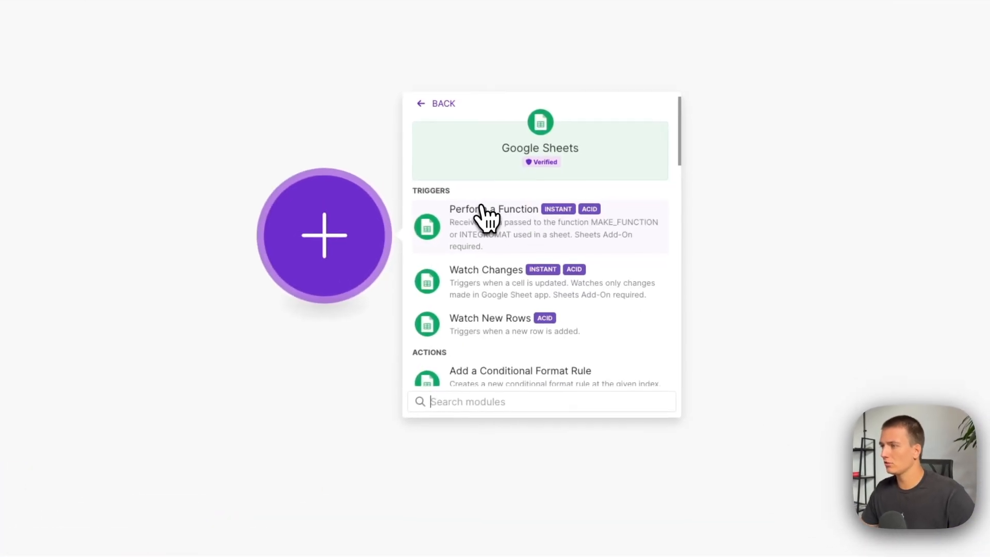
left_click(499, 333)
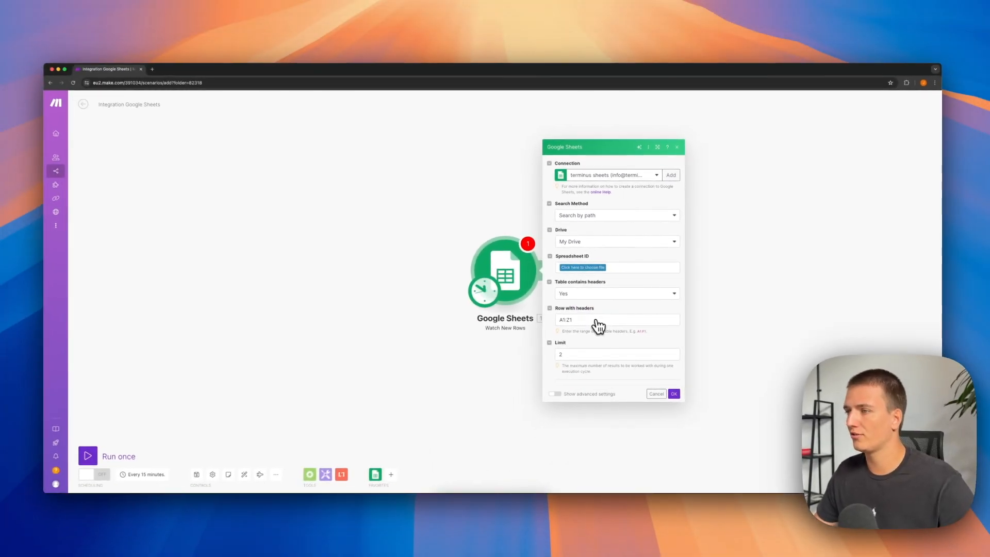
Create a new Google Sheets spreadsheet via sheets.new in a separate browser tab and name it "demo sheet".
key("super+t")
type("sheets.new")
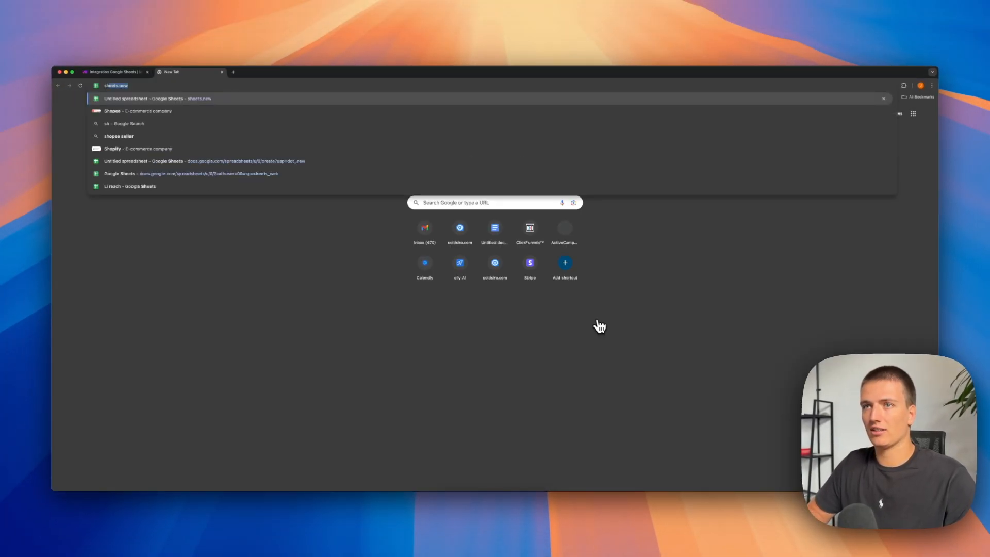
key("Return")
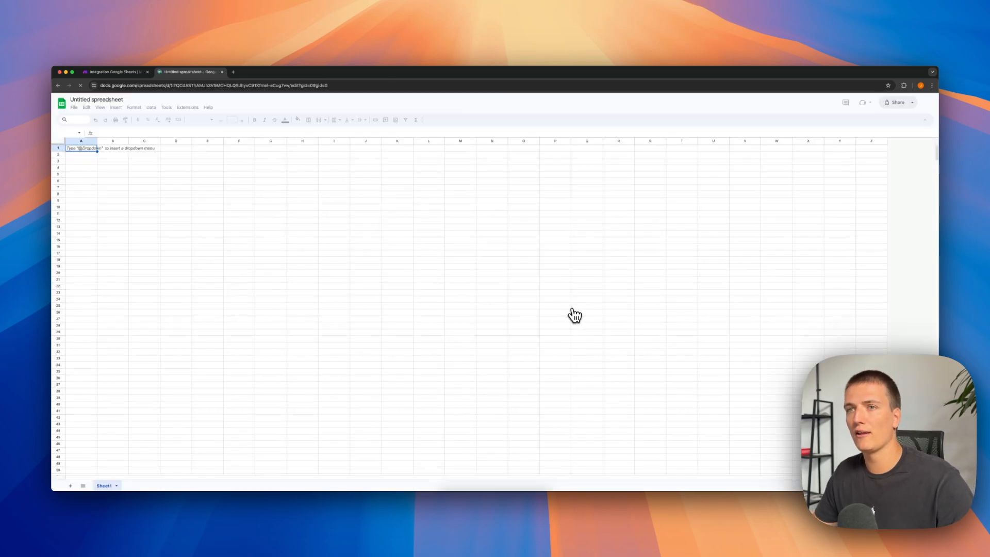
left_click(132, 121)
type("demo sheet")
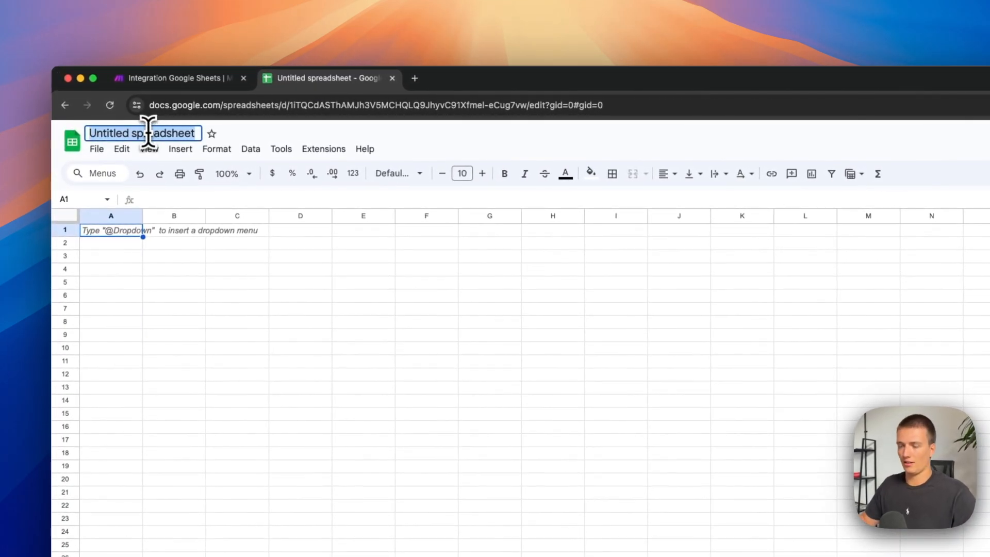
key("Return")
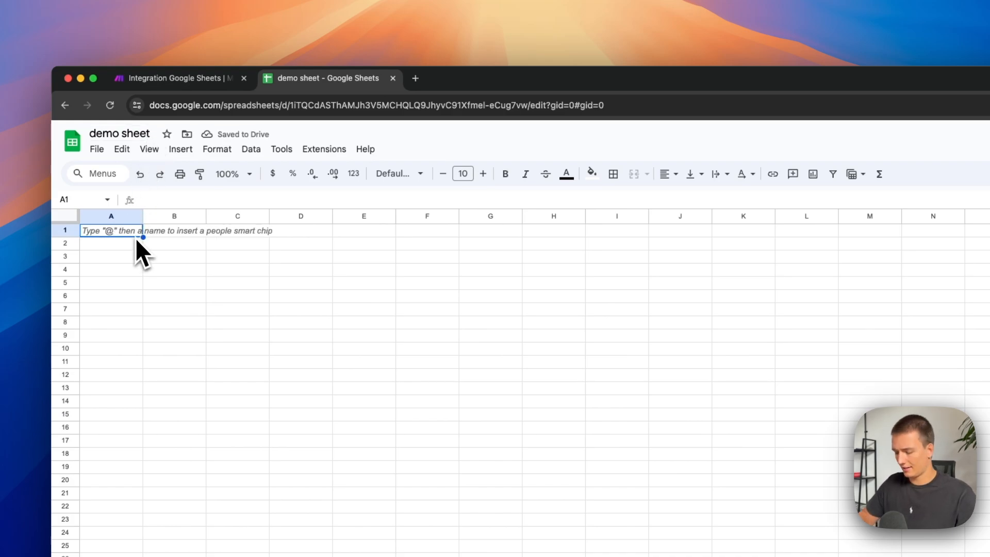
Enter the column headers "Name", "website" and "phone number" in cells A1 to C1.
type("Name")
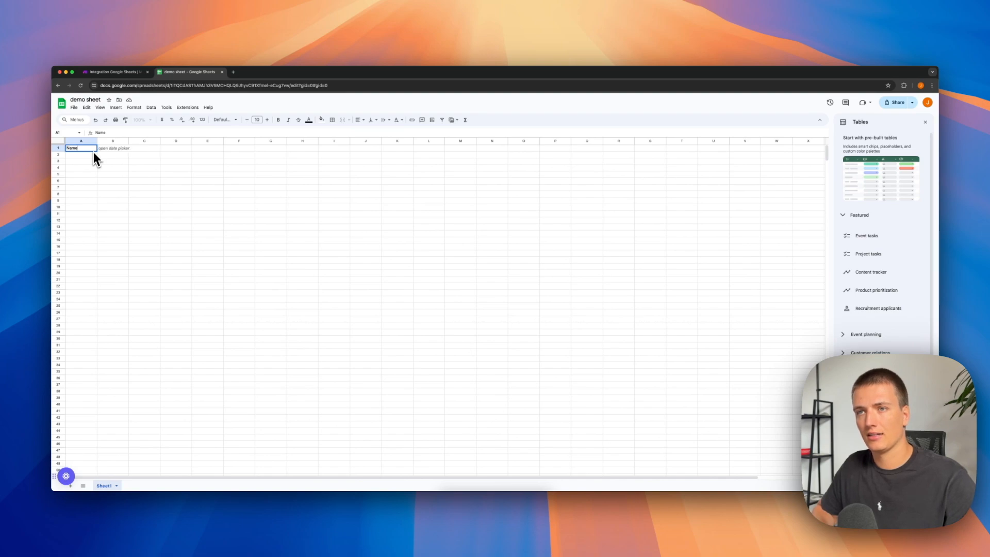
key("Tab")
type("website")
key("Return")
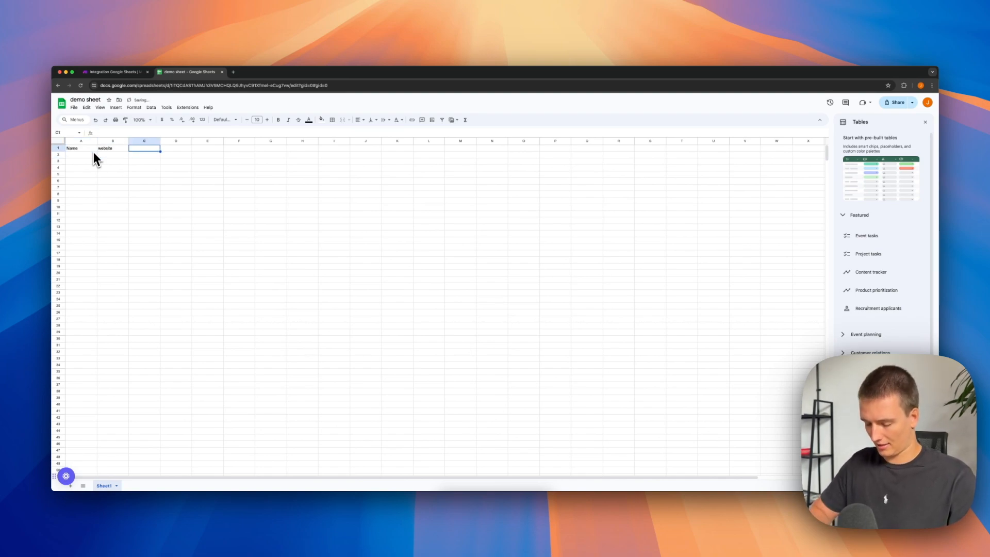
type("phone number")
key("Return")
key("super+Down")
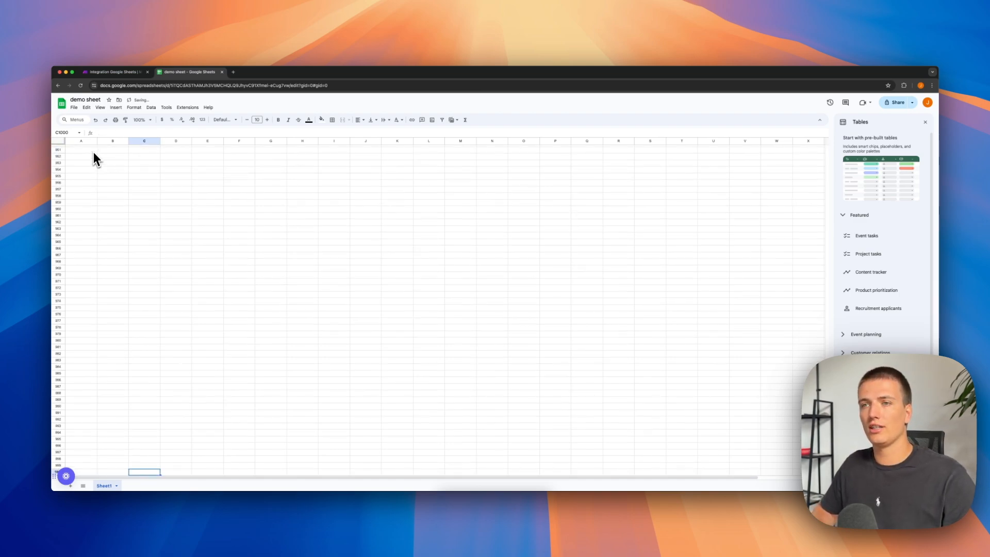
key("super+Up")
key("Left")
key("Left")
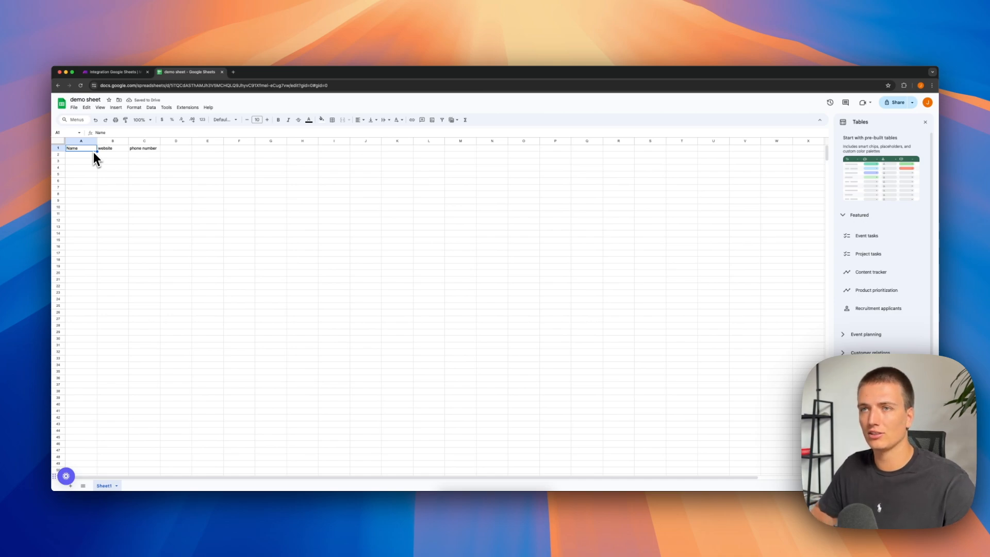
key("Down")
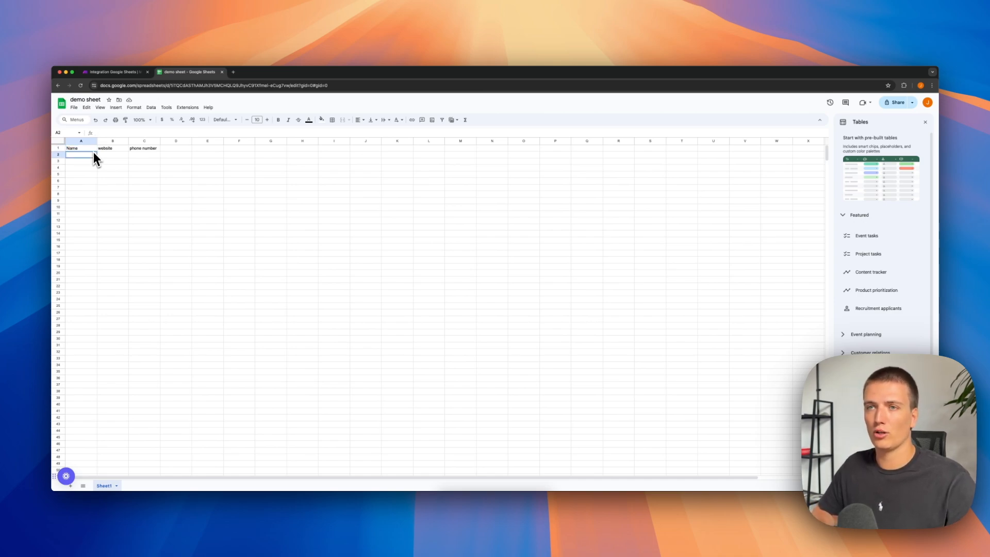
key("shift+Right")
key("shift+Right")
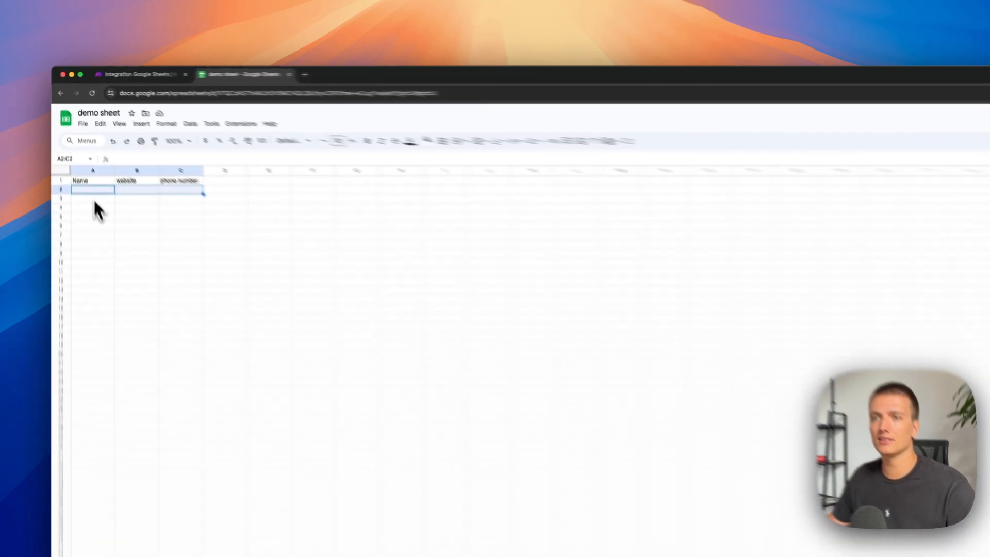
left_click(80, 162)
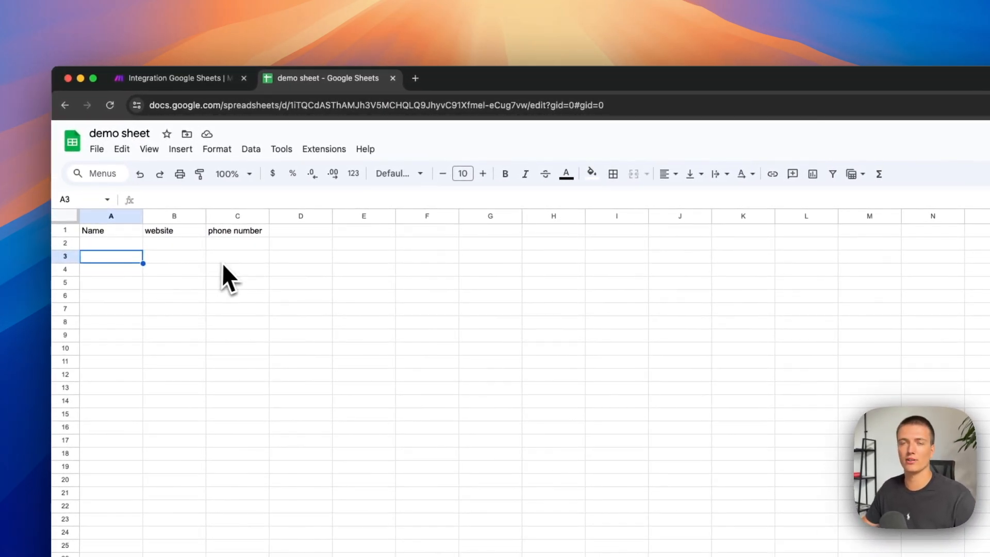
Switch back to Make and set the Watch New Rows trigger to Sheet1 of the "demo sheet" spreadsheet.
left_click(178, 86)
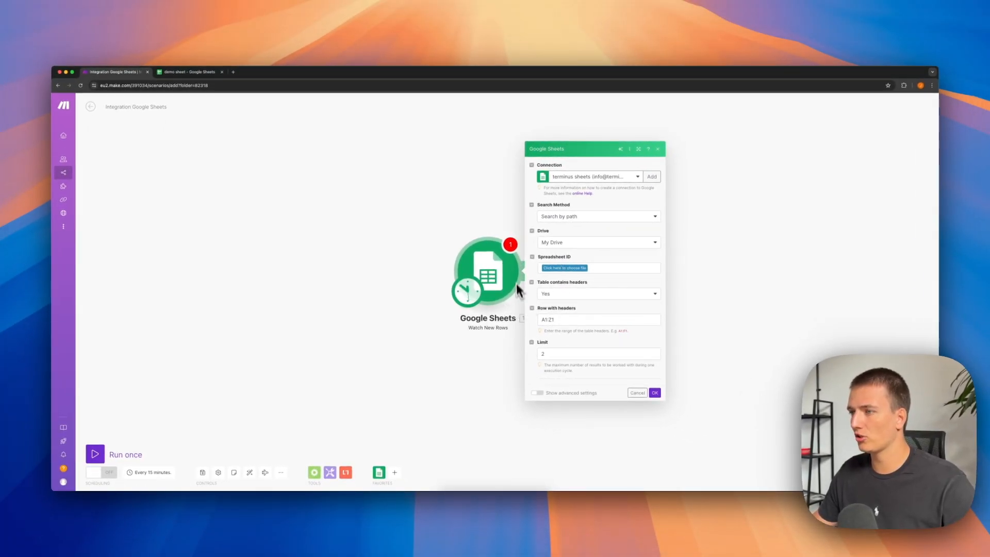
left_click(578, 268)
type("demo")
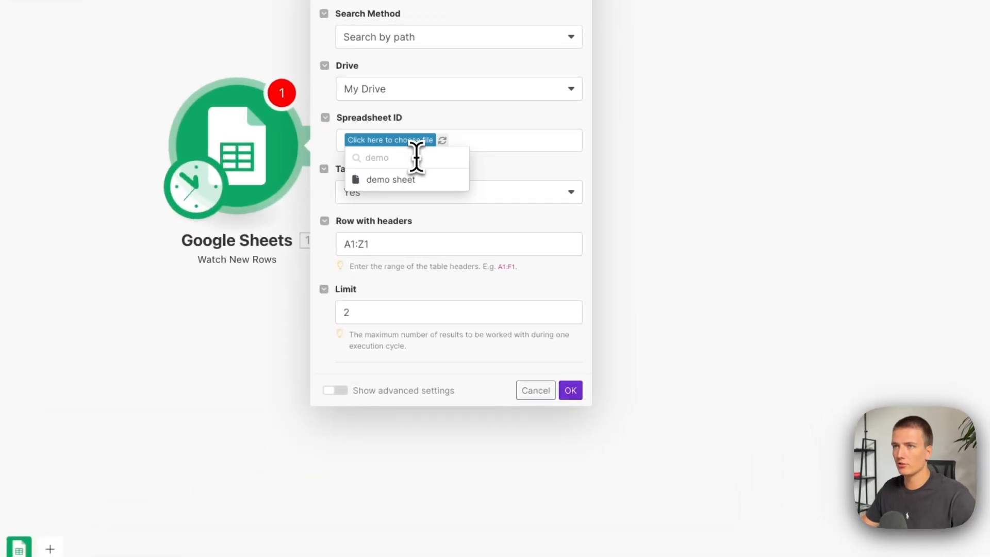
left_click(410, 181)
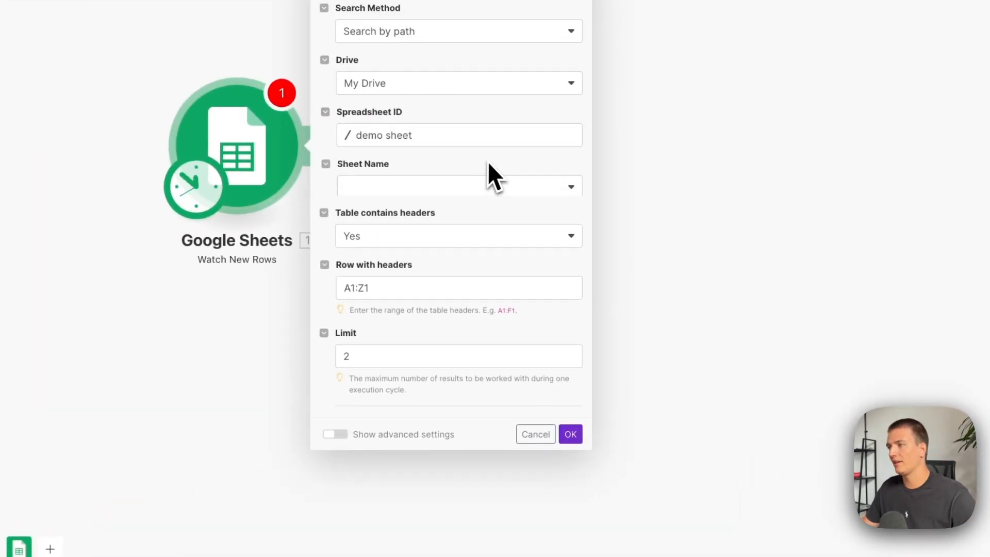
left_click(492, 172)
left_click(464, 189)
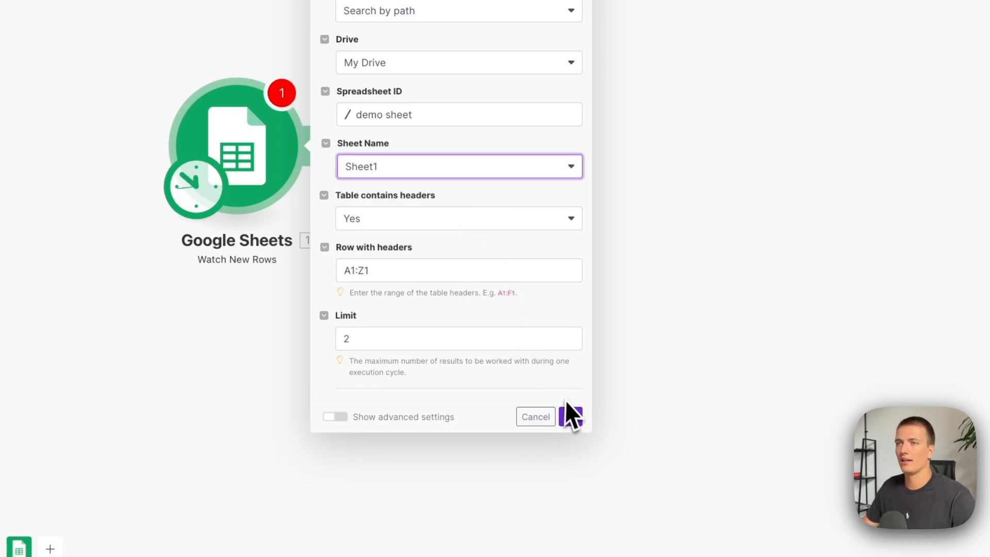
left_click(575, 418)
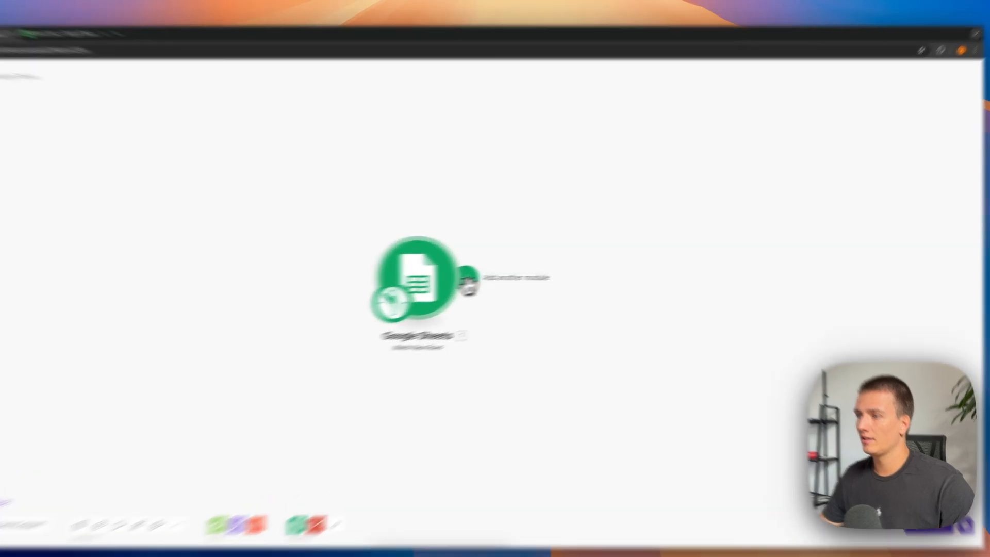
Add a Gmail Send an Email module after the Google Sheets trigger.
left_click(518, 271)
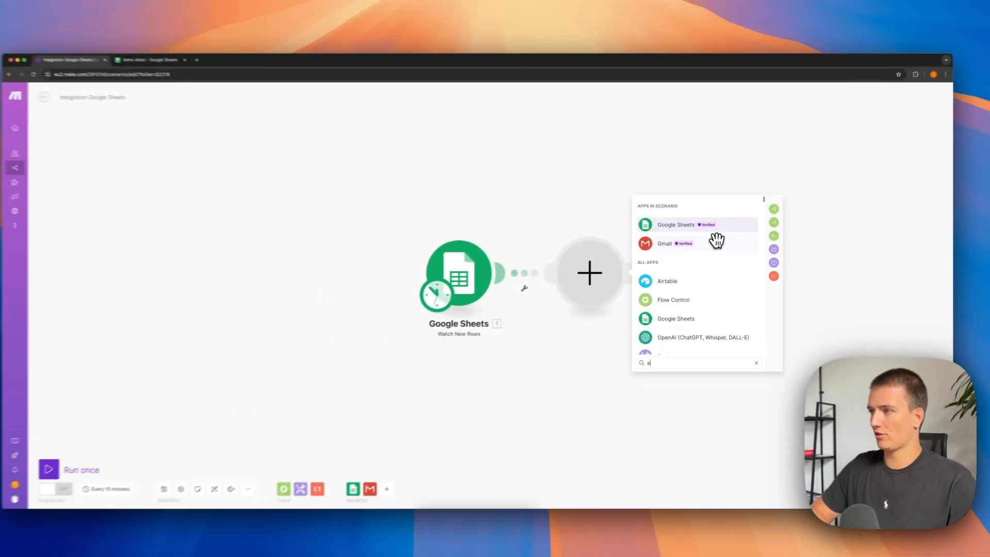
type("email")
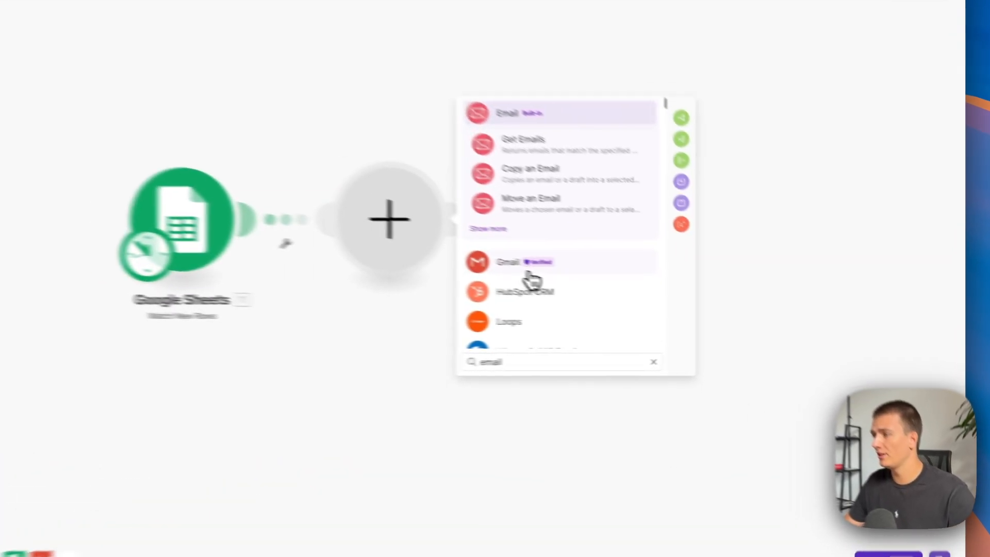
left_click(681, 298)
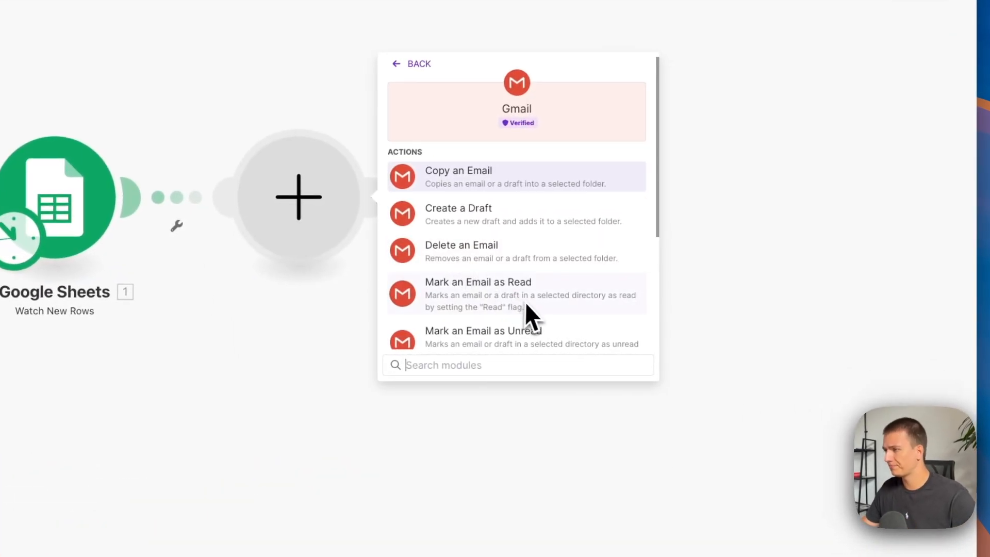
scroll(529, 301, "down", 3)
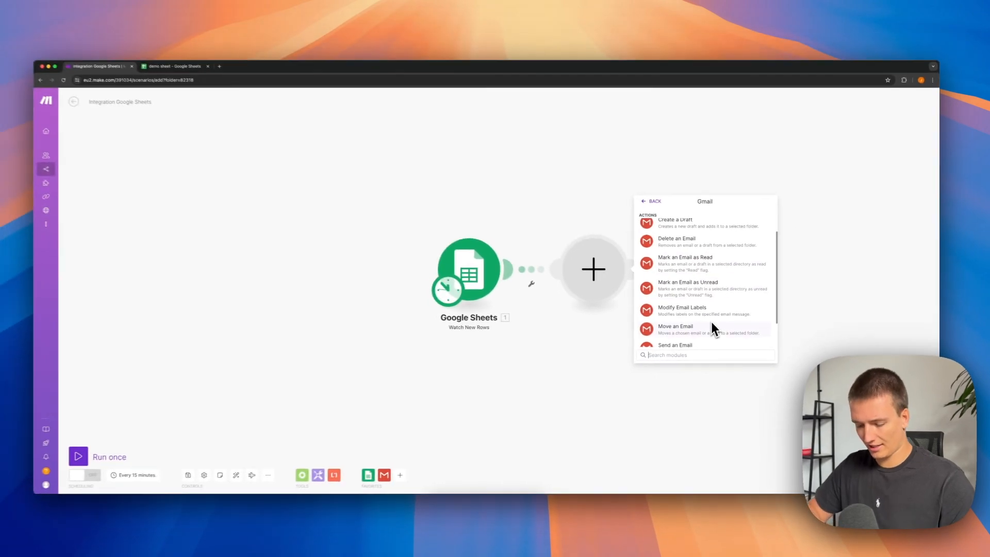
type("send")
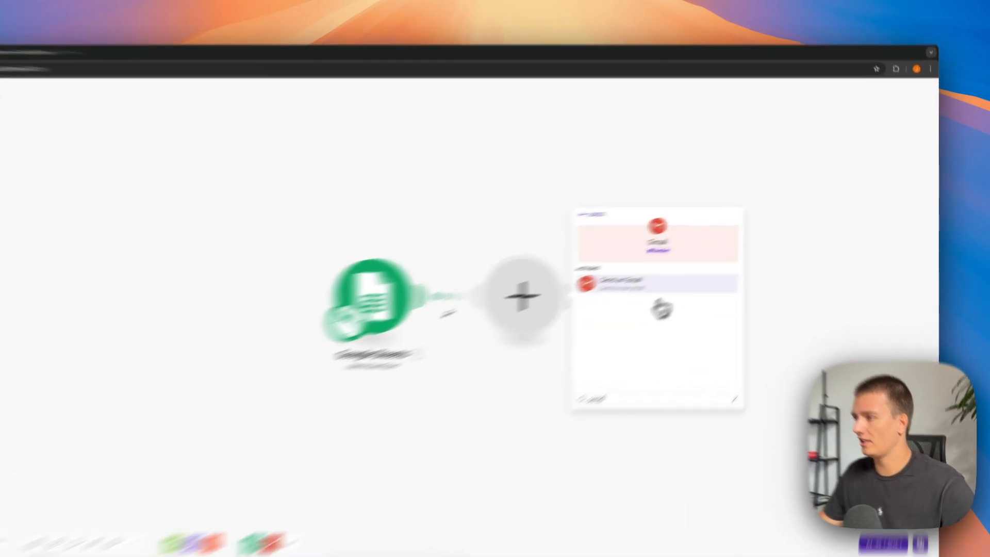
left_click(711, 260)
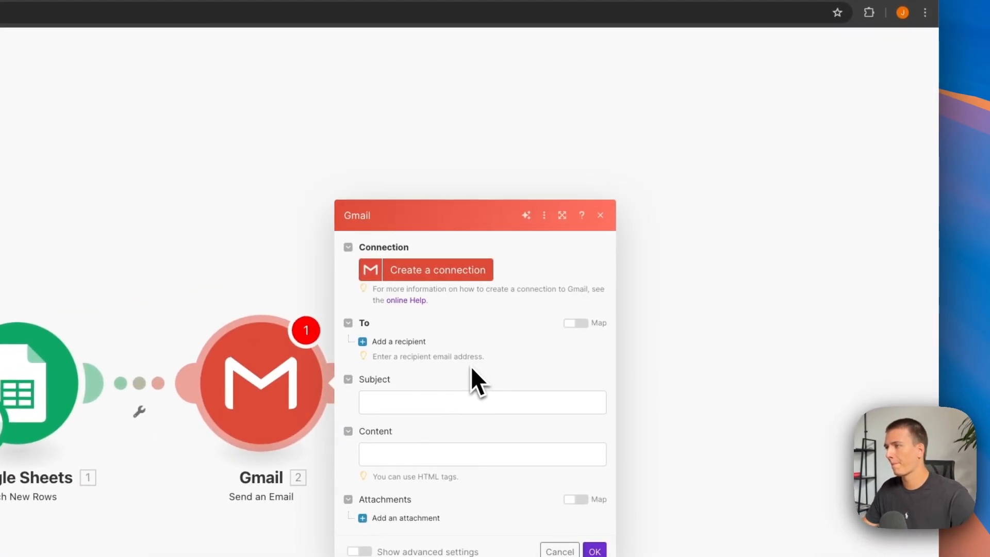
Create a Gmail connection named "demo connection" by signing in with Google, and add a recipient entry to the email module.
left_click(434, 276)
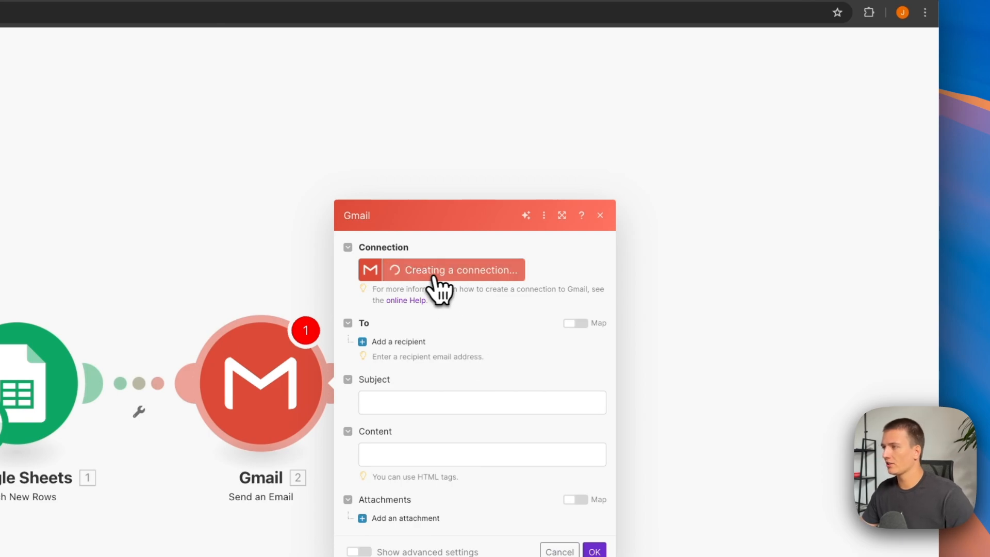
left_click(697, 177)
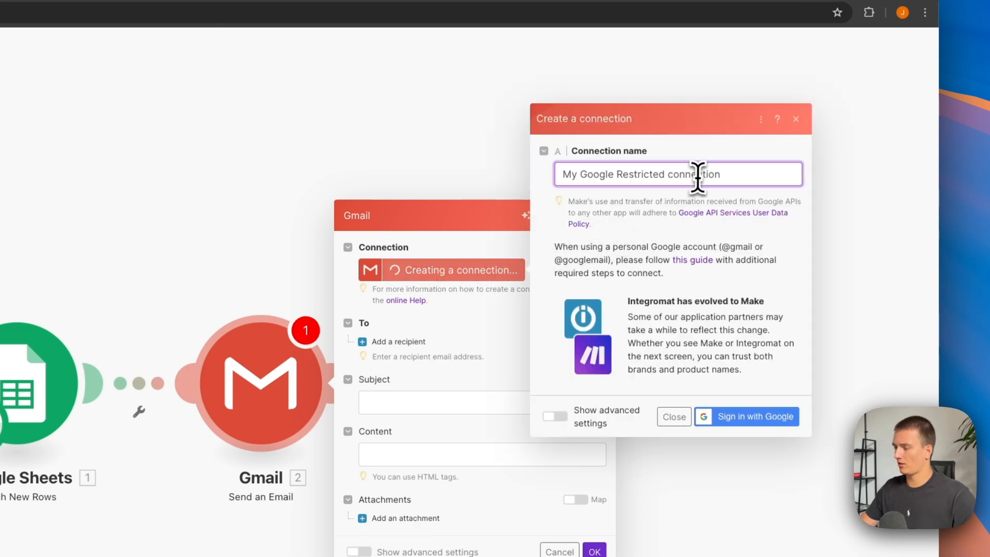
key("ctrl+a")
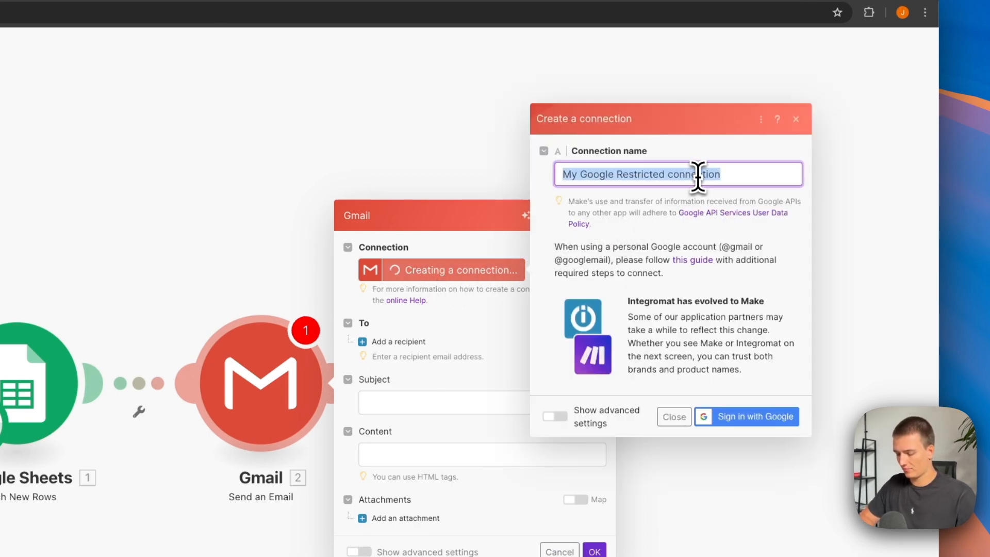
type("demo")
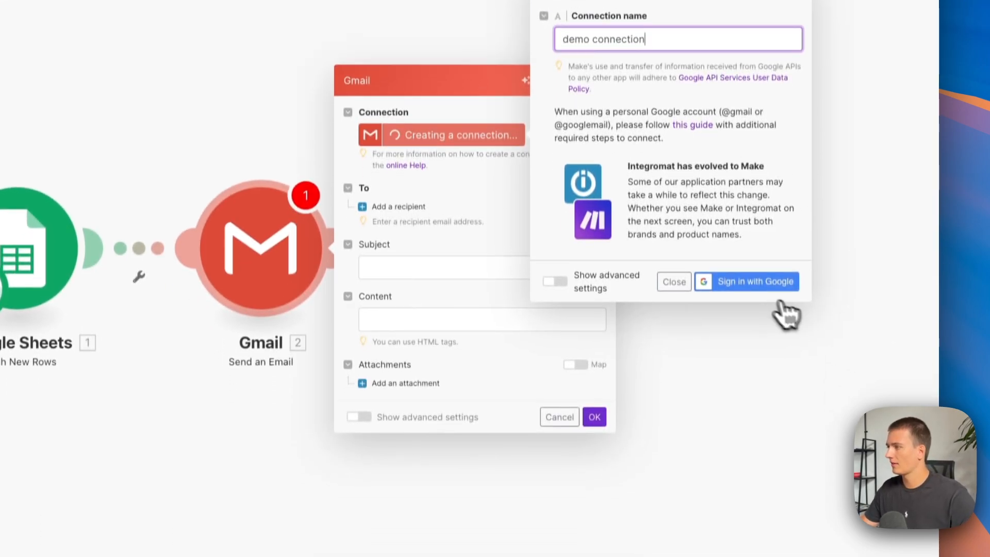
left_click(774, 416)
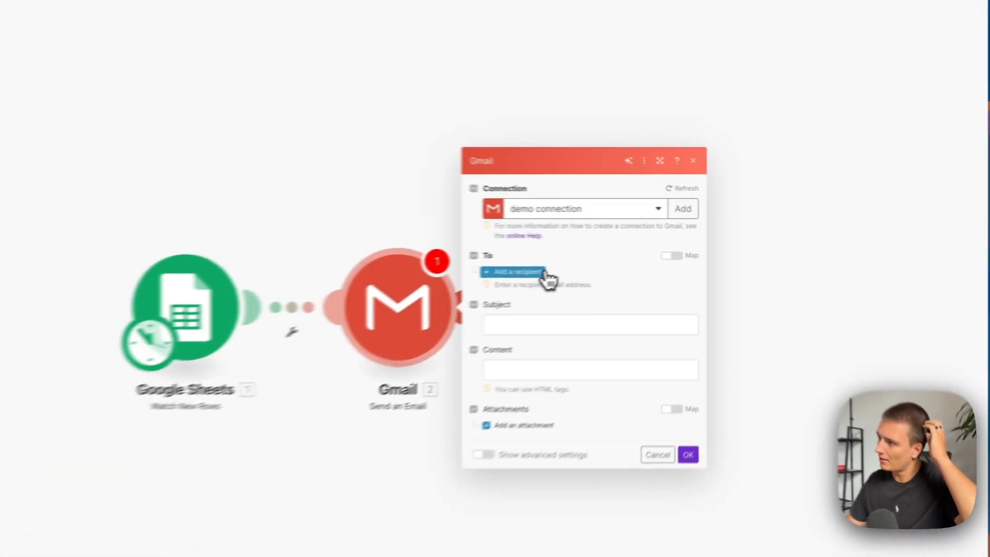
left_click(671, 250)
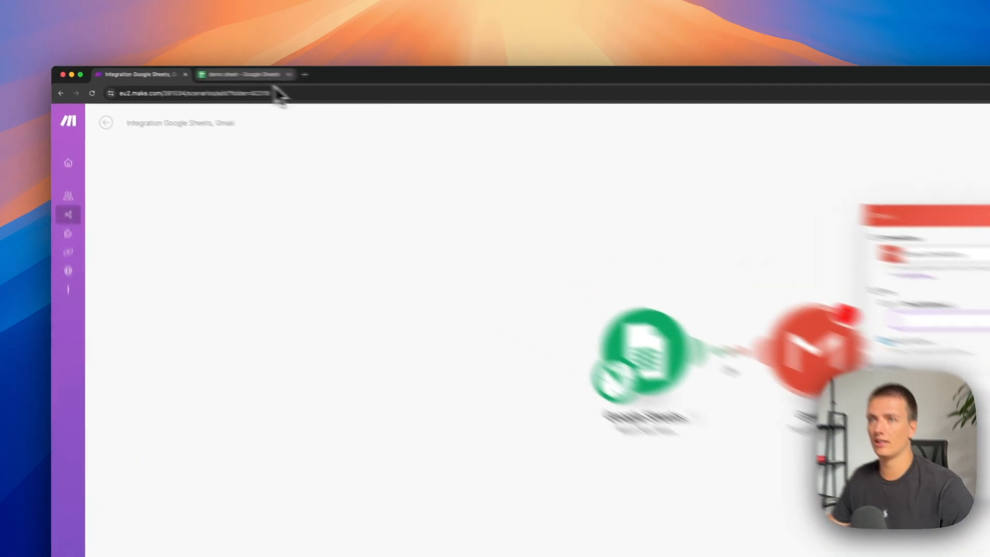
Switch to the demo sheet and insert a column after Name with the header "email" in B1.
left_click(187, 71)
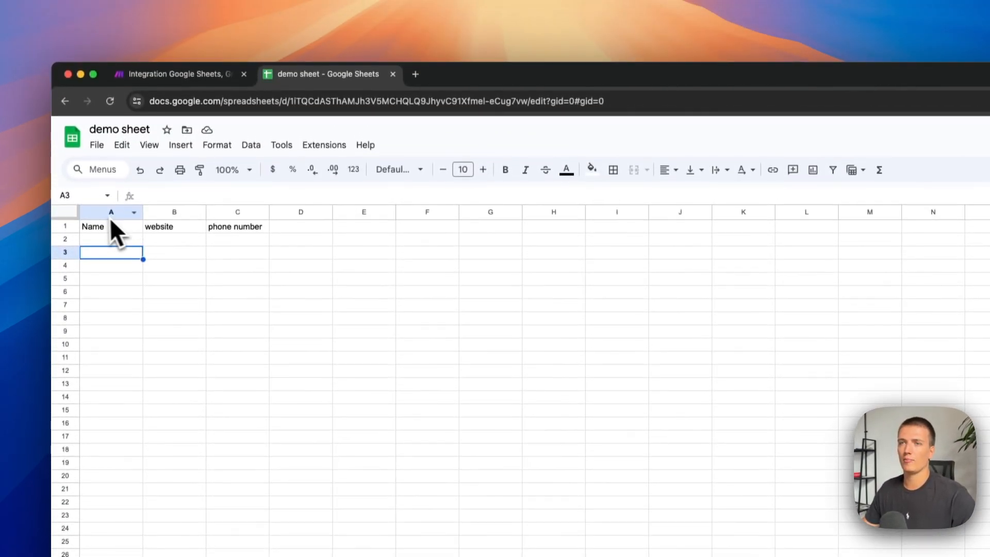
right_click(117, 87)
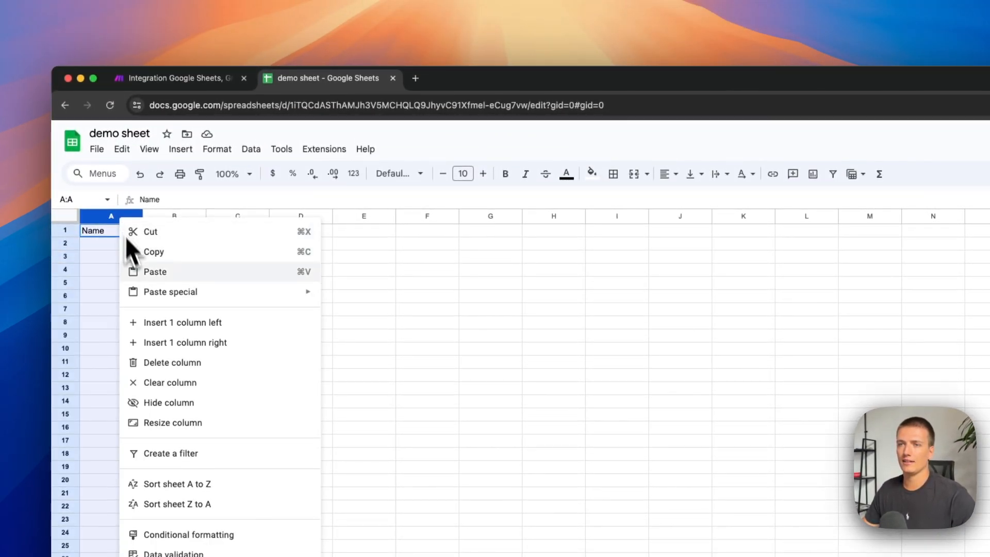
left_click(188, 342)
left_click(170, 231)
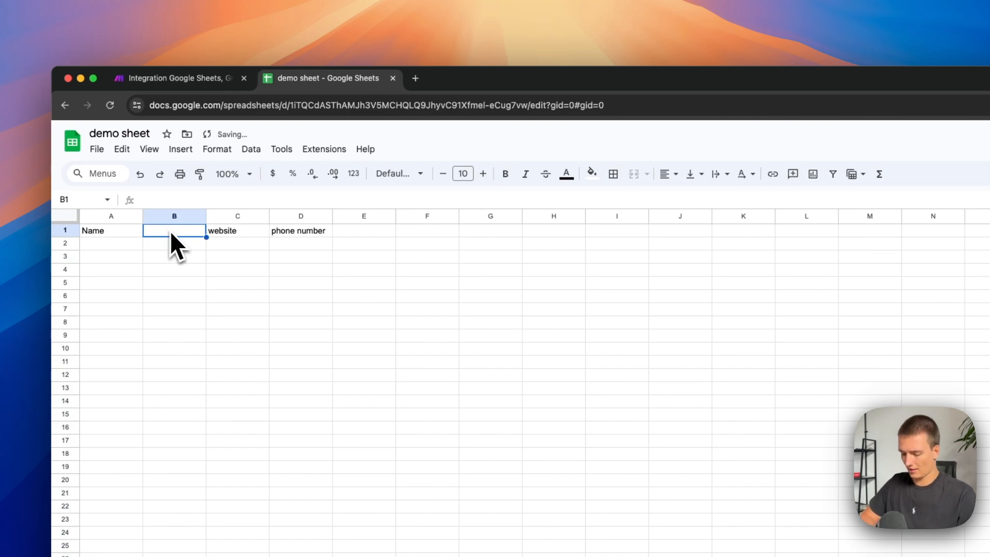
type("email")
left_click(187, 255)
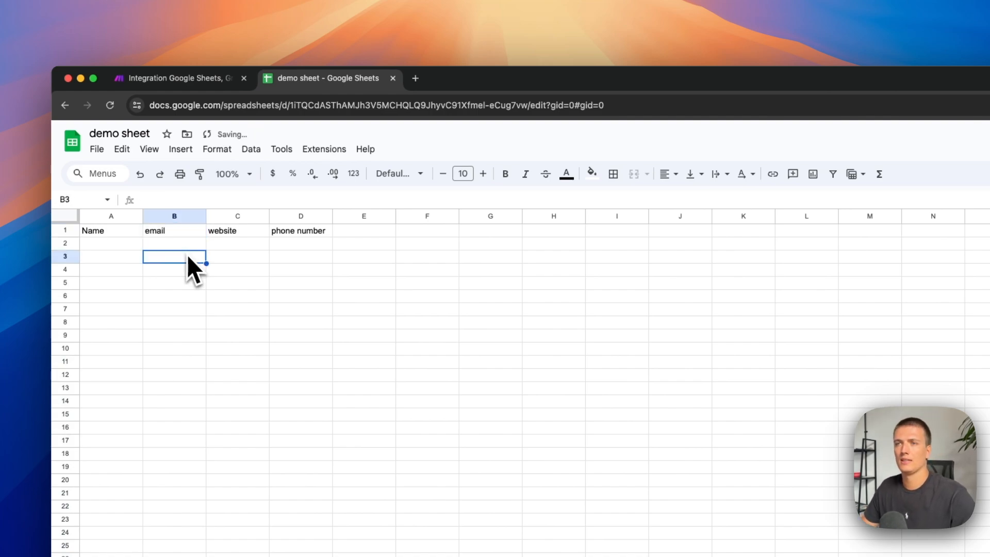
Switch back to Make, save the scenario and review the Watch New Rows trigger settings.
left_click(208, 83)
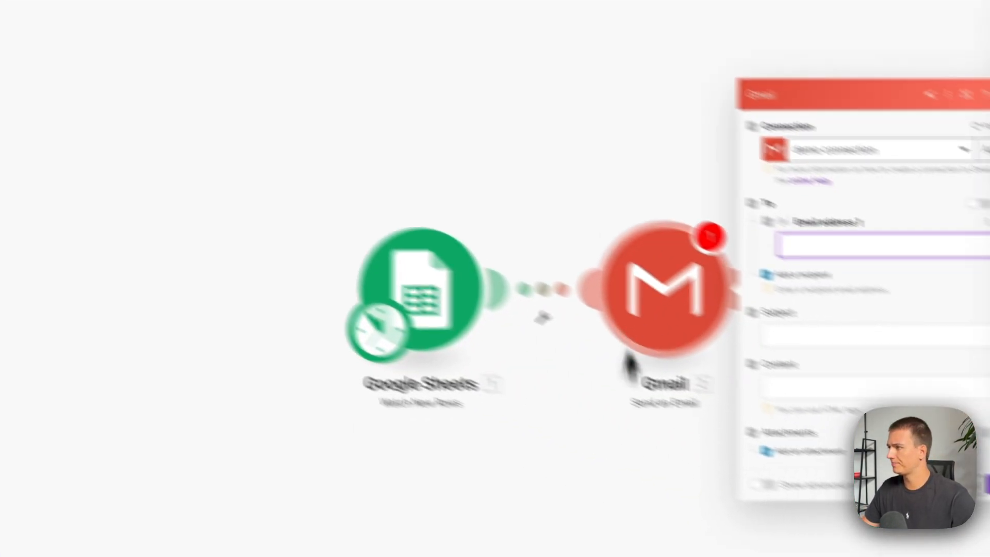
left_click(428, 409)
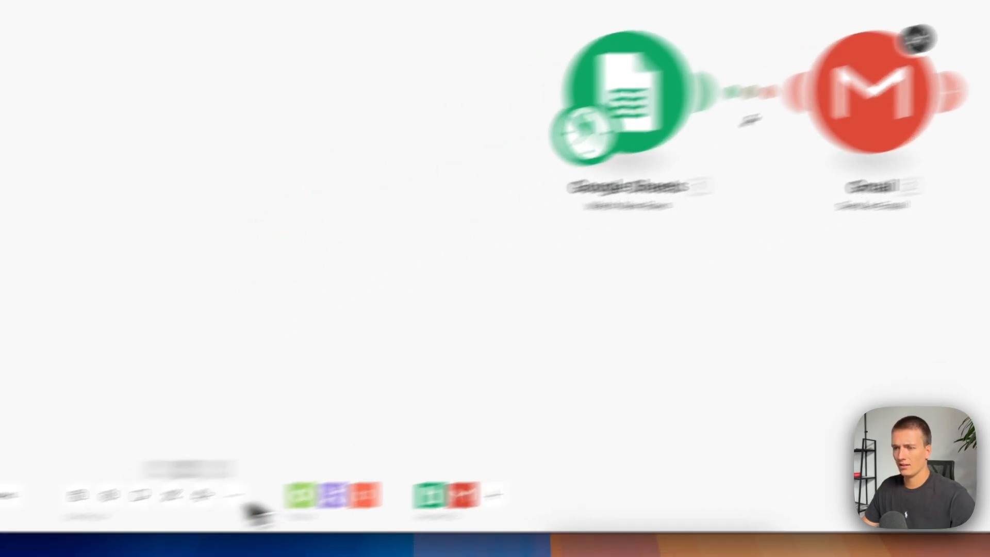
left_click(77, 495)
left_click(265, 513)
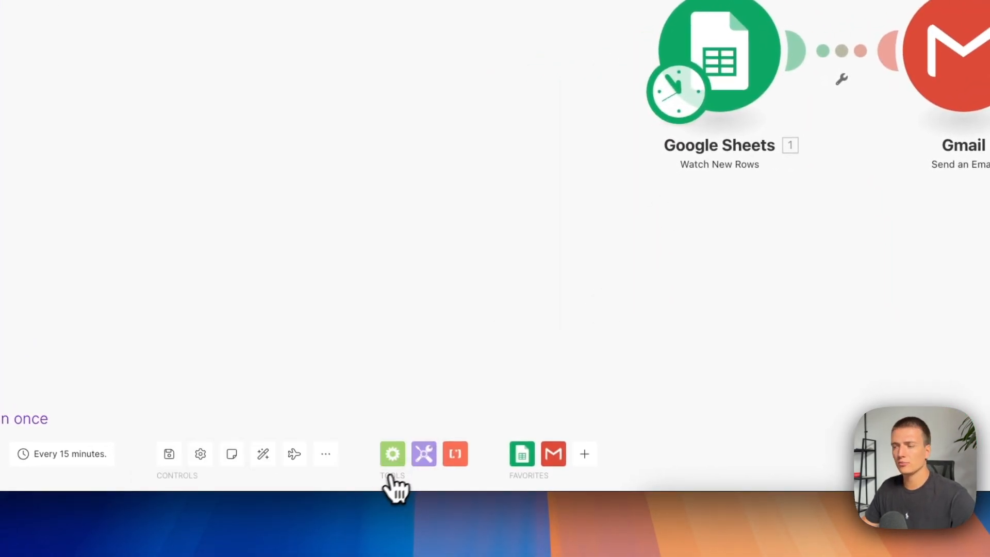
left_click(732, 24)
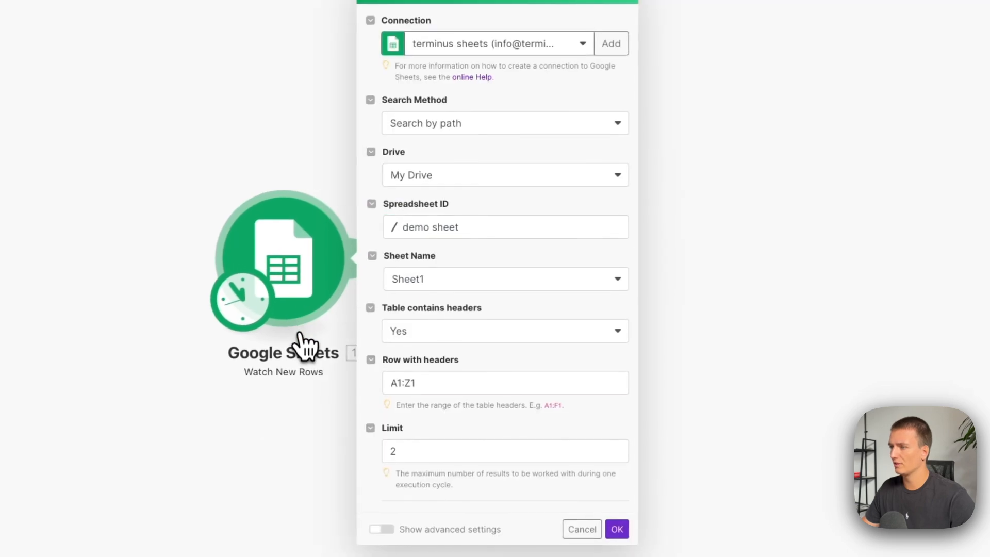
left_click(725, 348)
Map email (B) as the recipient of the Gmail module and set the subject to "Information confirmed".
left_click(408, 255)
left_click(601, 204)
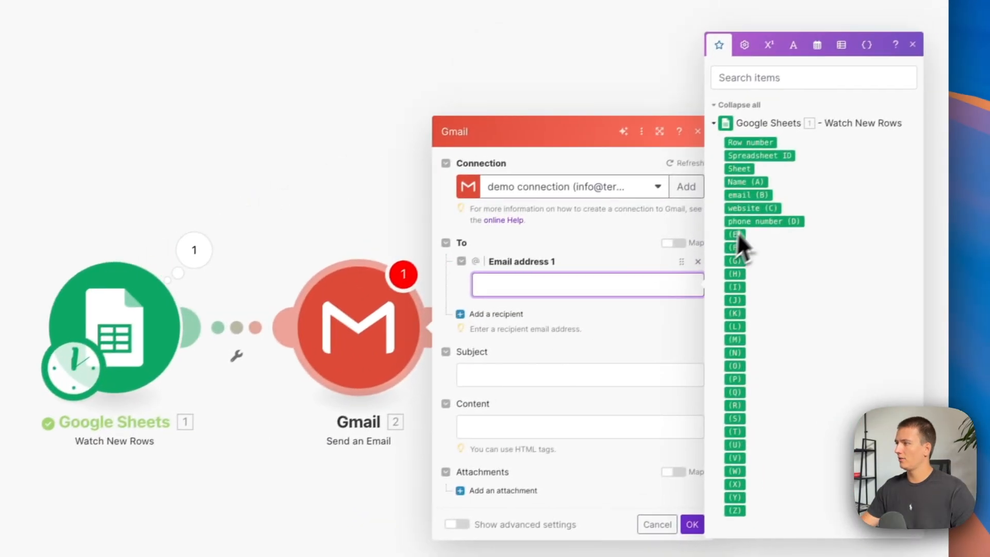
left_click(747, 198)
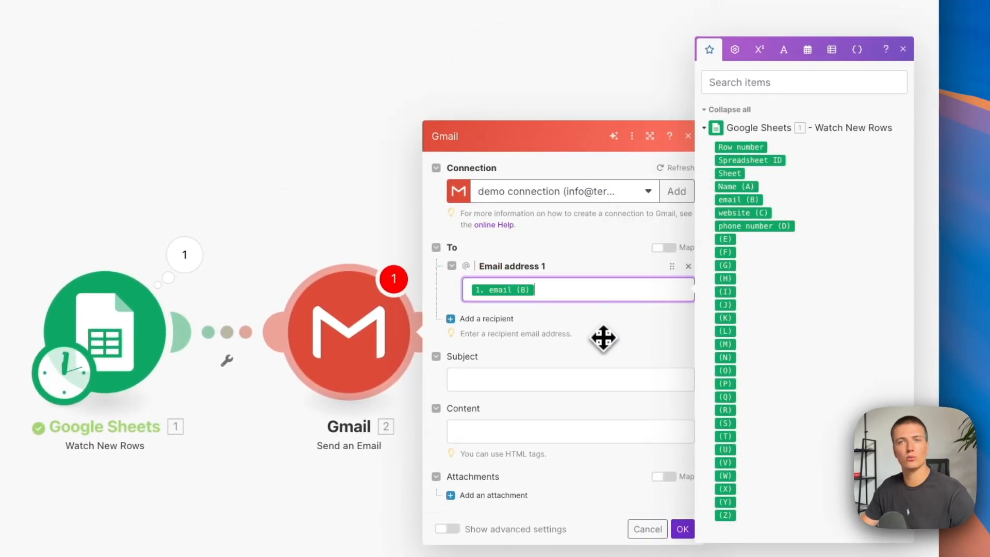
left_click(528, 375)
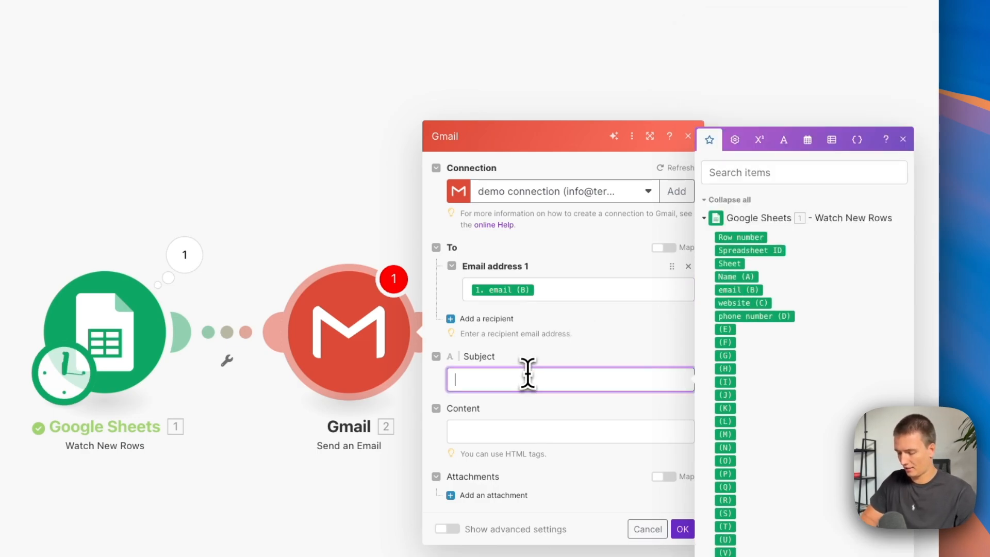
type("Information co")
type("nfirmed")
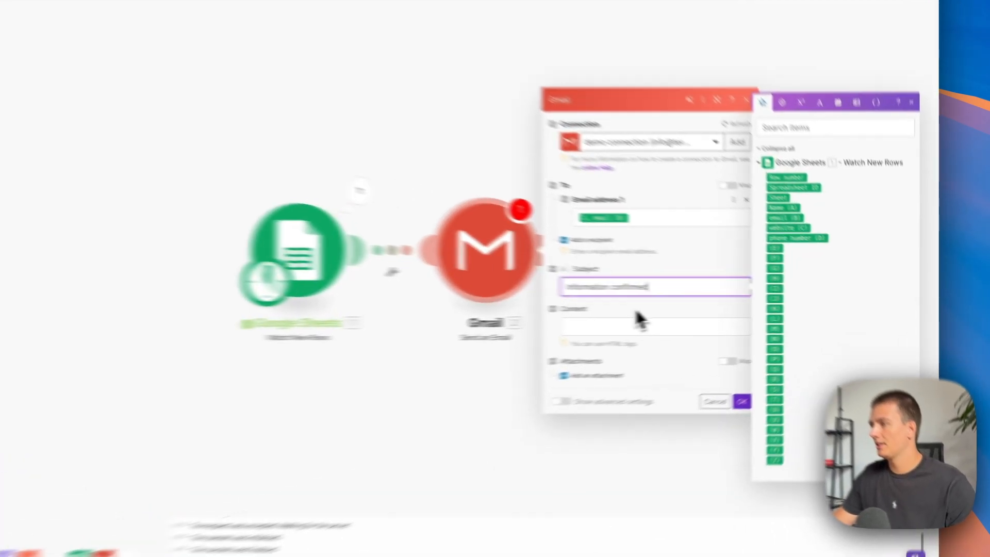
Write the email content: greeting with Name (A), thanks for contacting business X, 24-hour response promise, invitation to reply, and sign-off "Kind regards, Team company X".
left_click(635, 322)
type("H")
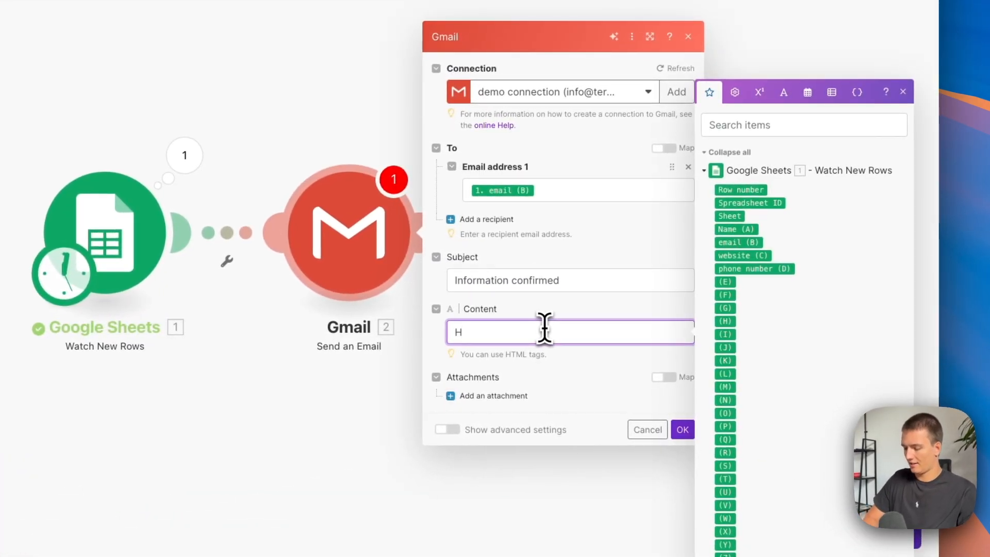
type("i")
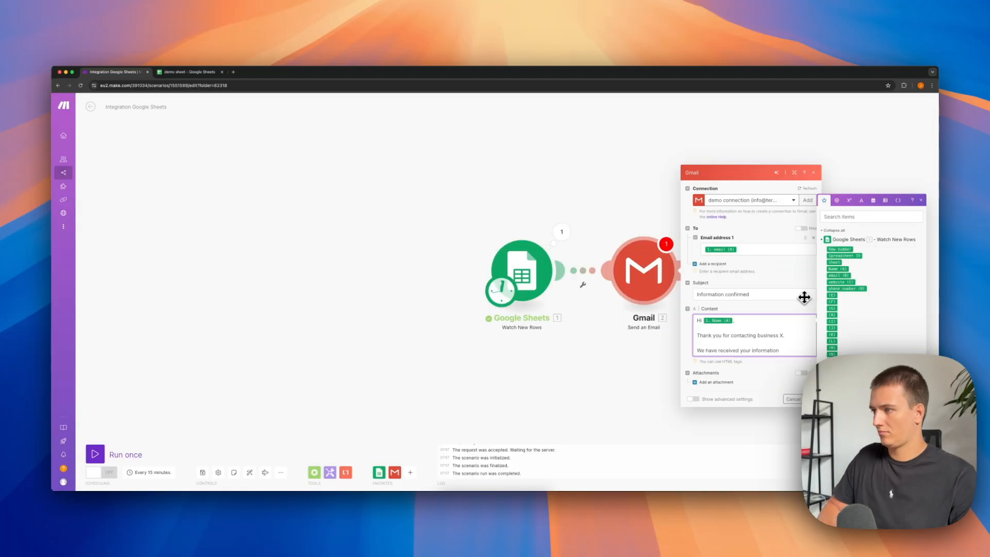
key("Return")
key("Return")
type("Feel free to reply to this email if you have any additional information to share with us,")
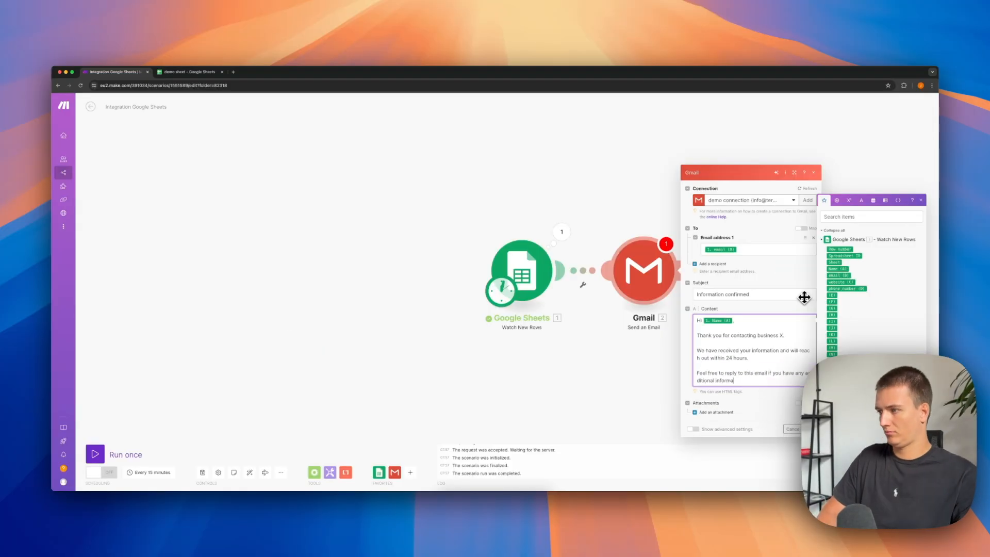
key("Return")
key("Return")
type("Kind regards,")
key("Return")
type("Team company X")
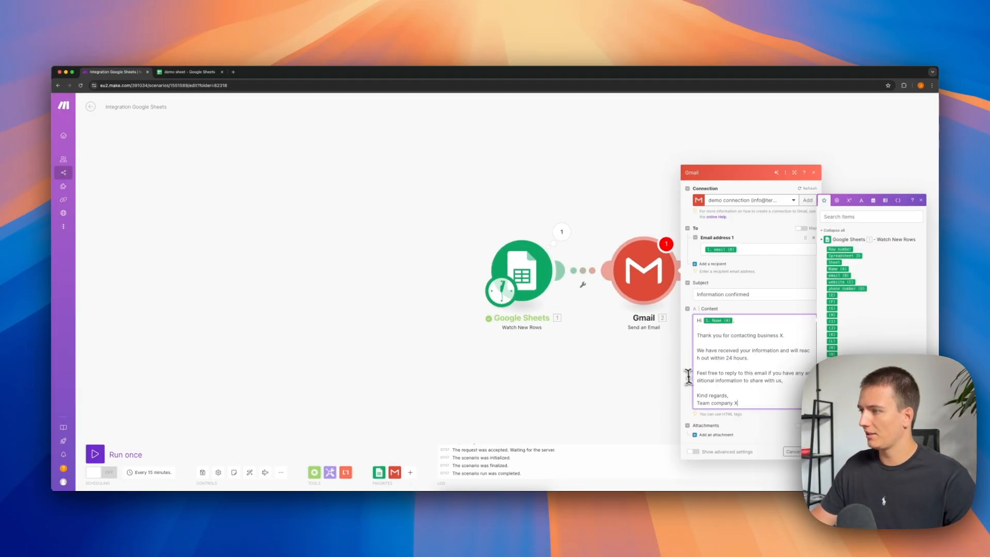
Add "We will contact you on your phone number:" after the 24-hour sentence, followed by the mapped phone number (D) value.
left_click(756, 358)
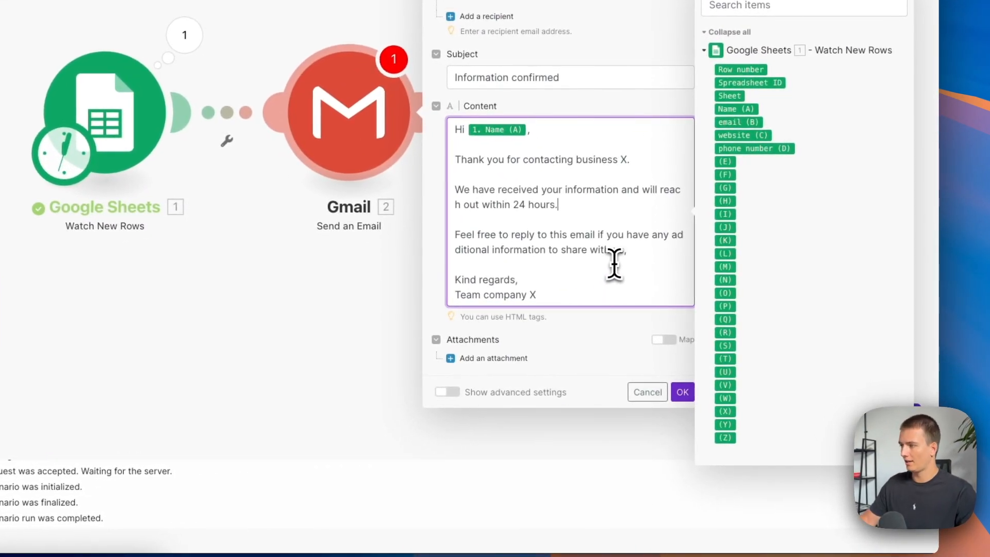
type("WE")
key("BackSpace")
type("e will contact u")
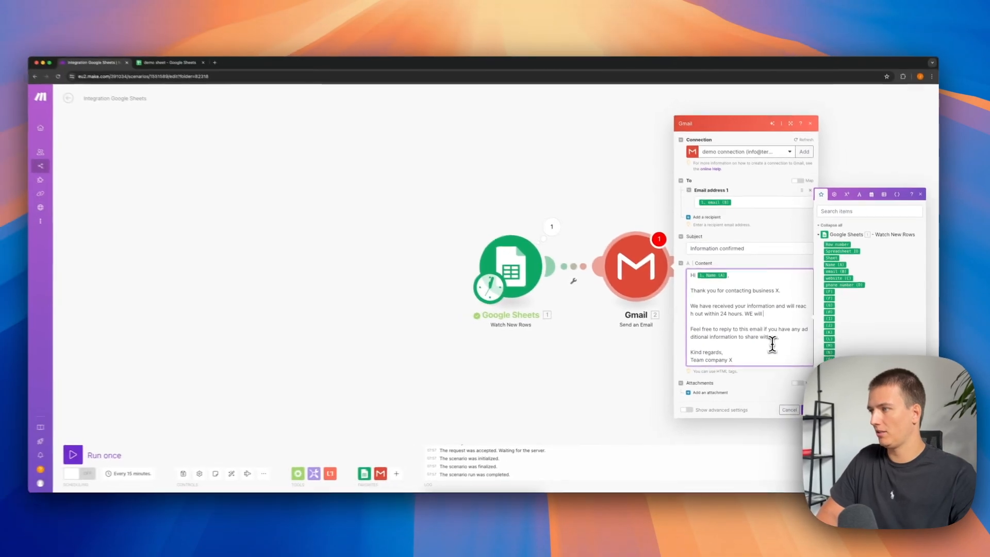
type("ou on your phone nimv")
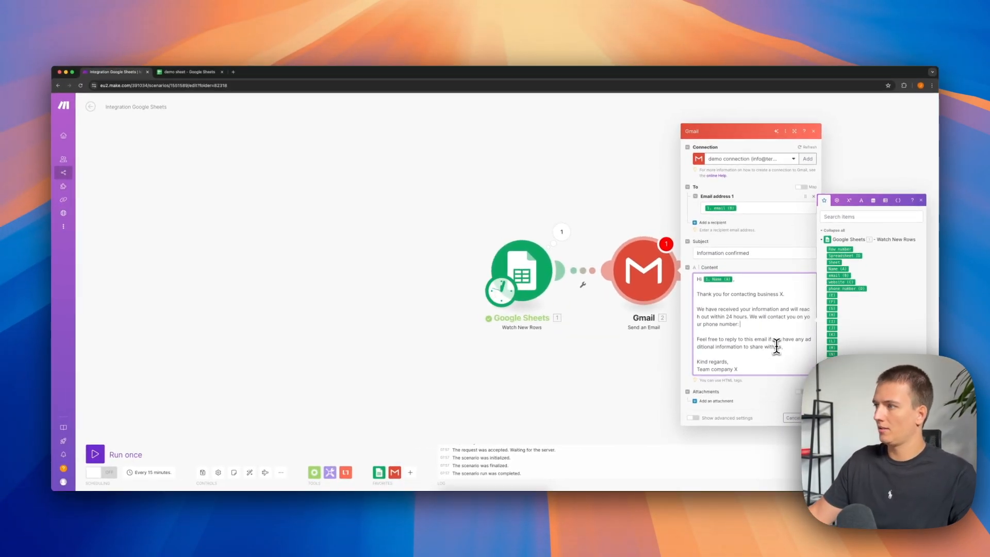
left_click(851, 289)
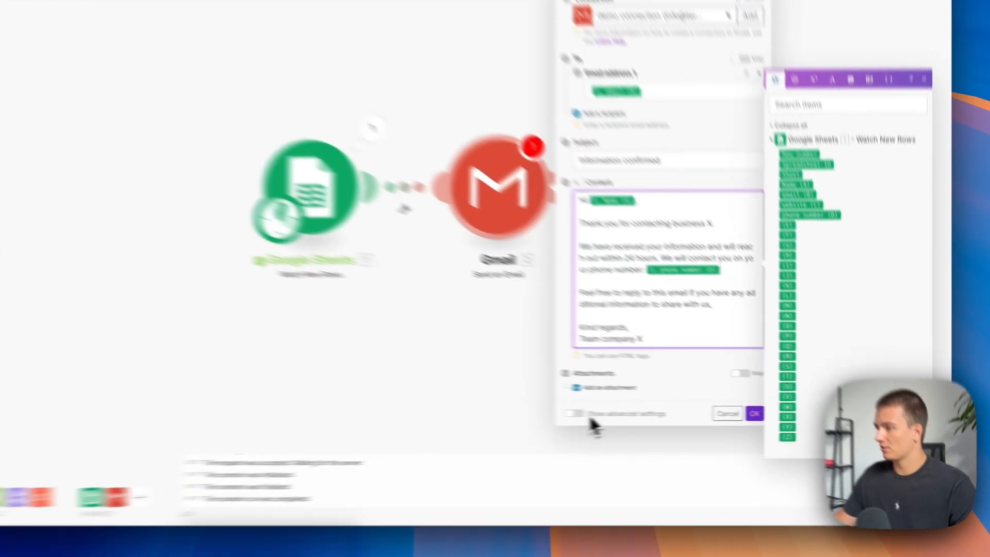
Show the Gmail module's advanced settings, set From to "Business X" and confirm the module.
left_click(696, 419)
left_click(474, 410)
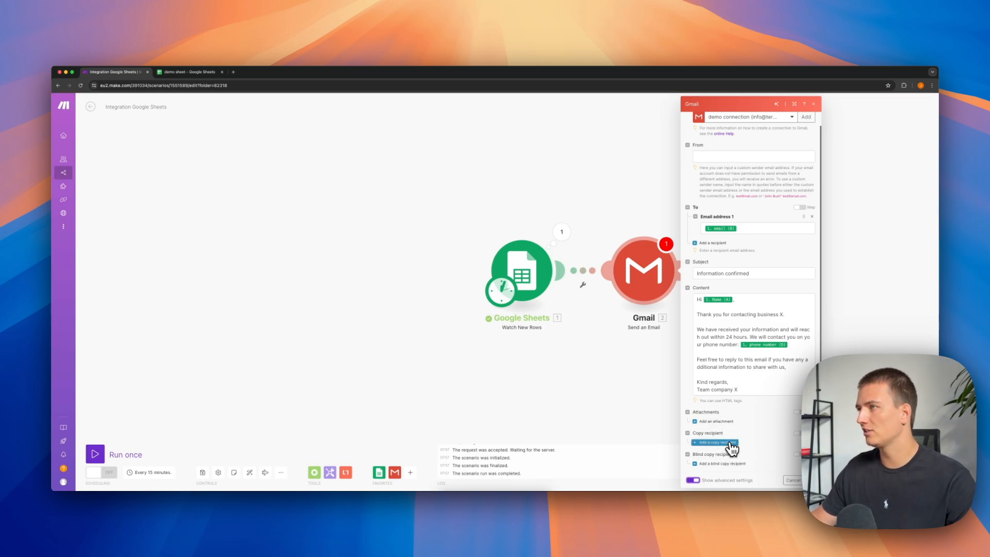
scroll(732, 447, "up", 1)
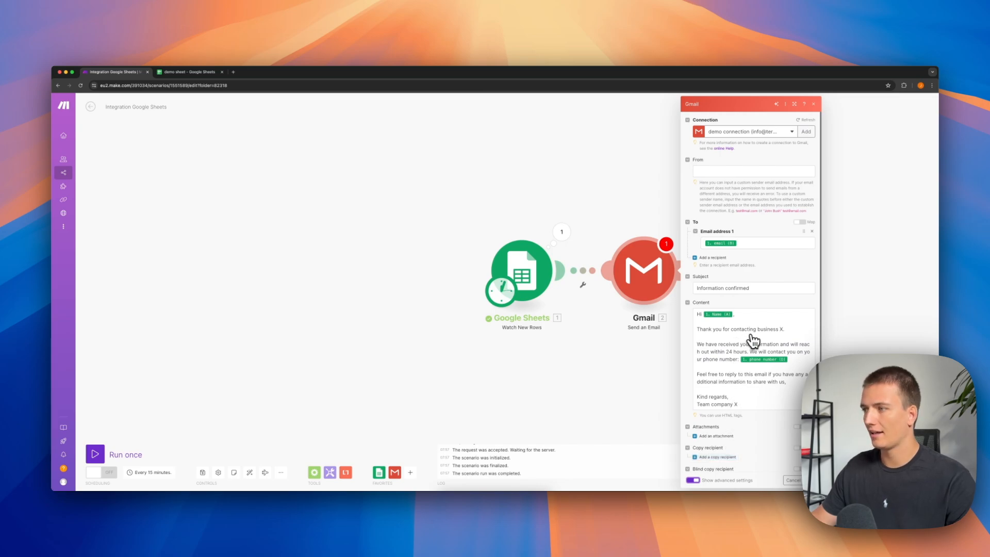
scroll(754, 341, "down", 1)
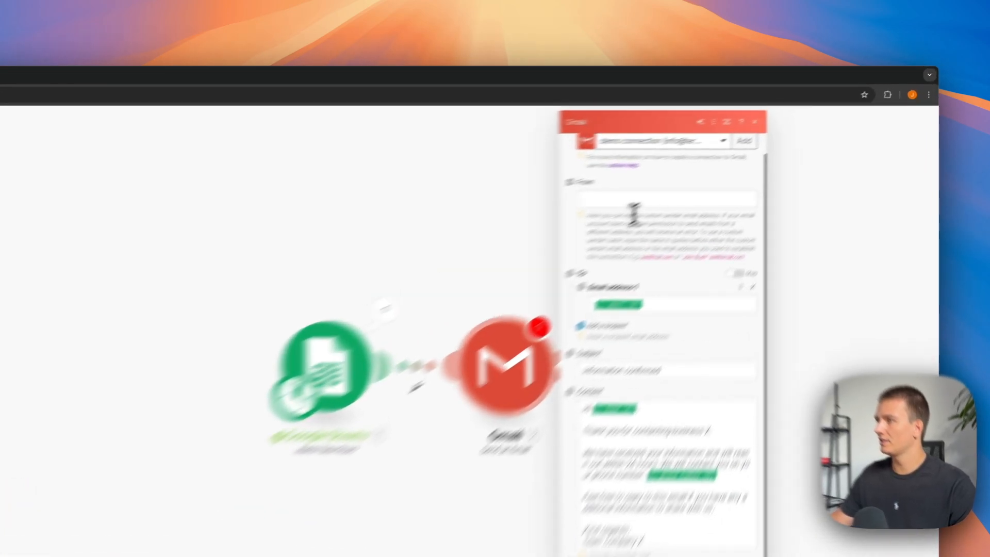
left_click(730, 156)
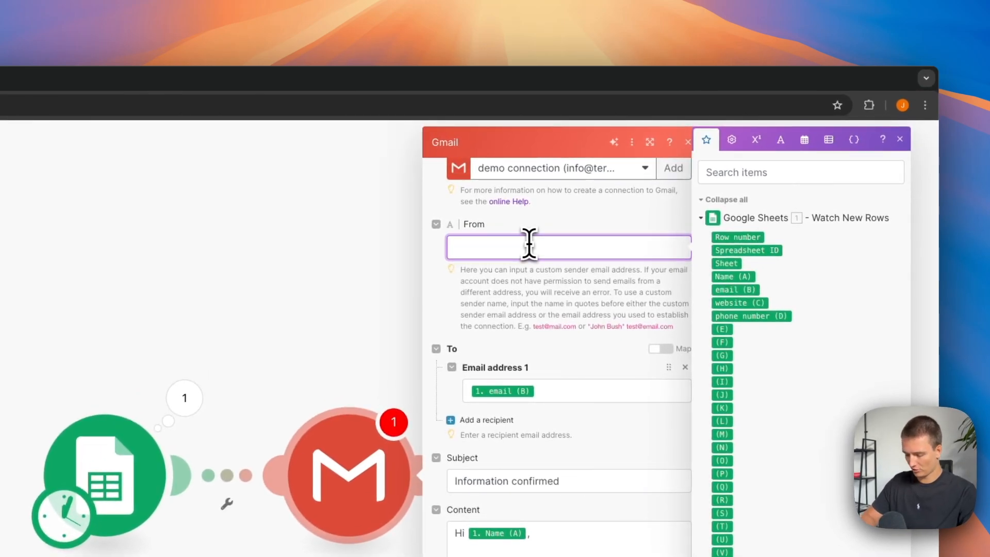
type("Business X")
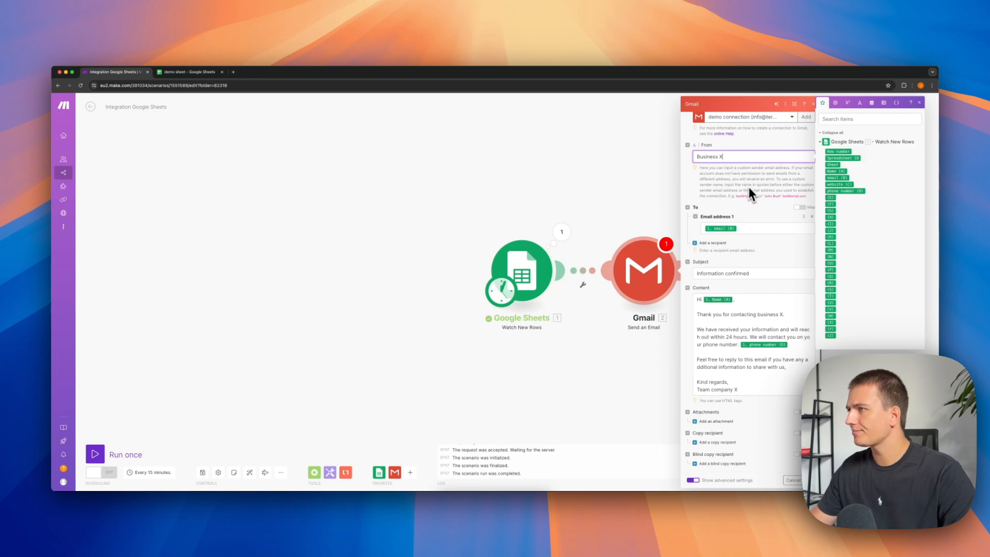
left_click(744, 207)
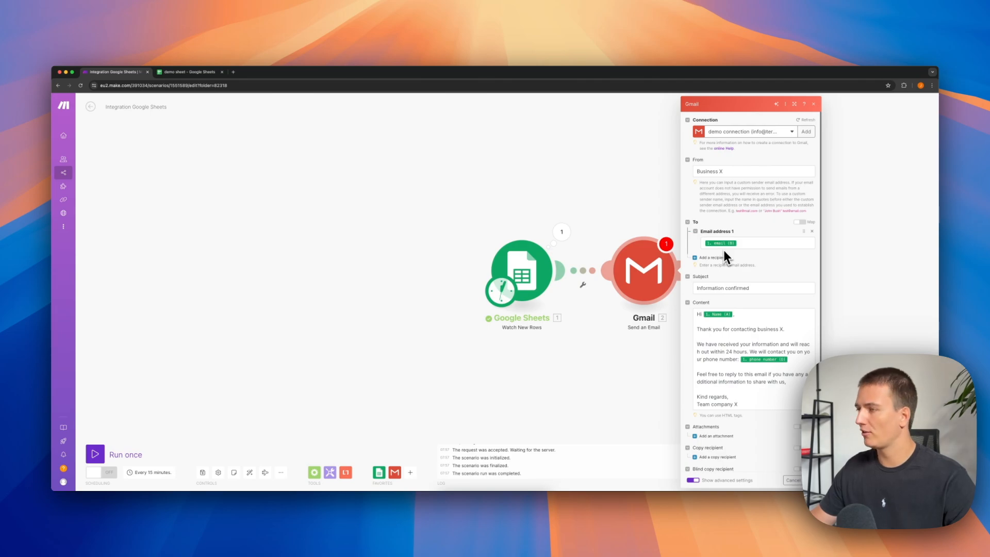
scroll(761, 362, "down", 1)
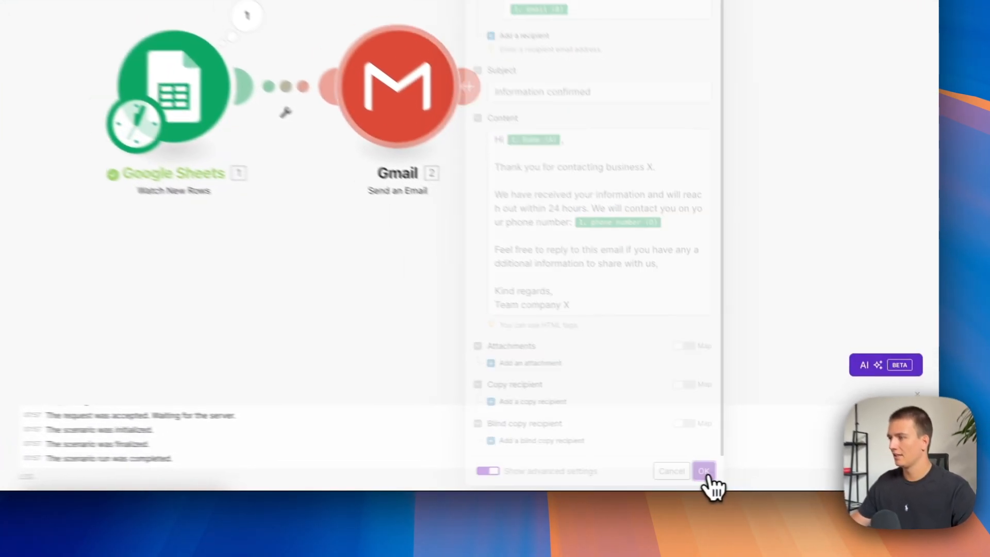
left_click(808, 479)
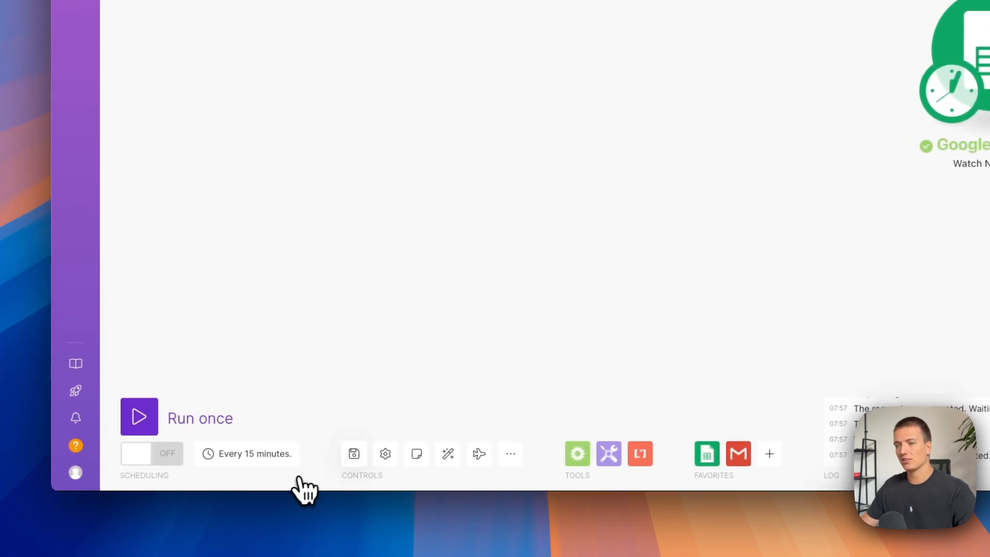
left_click(950, 91)
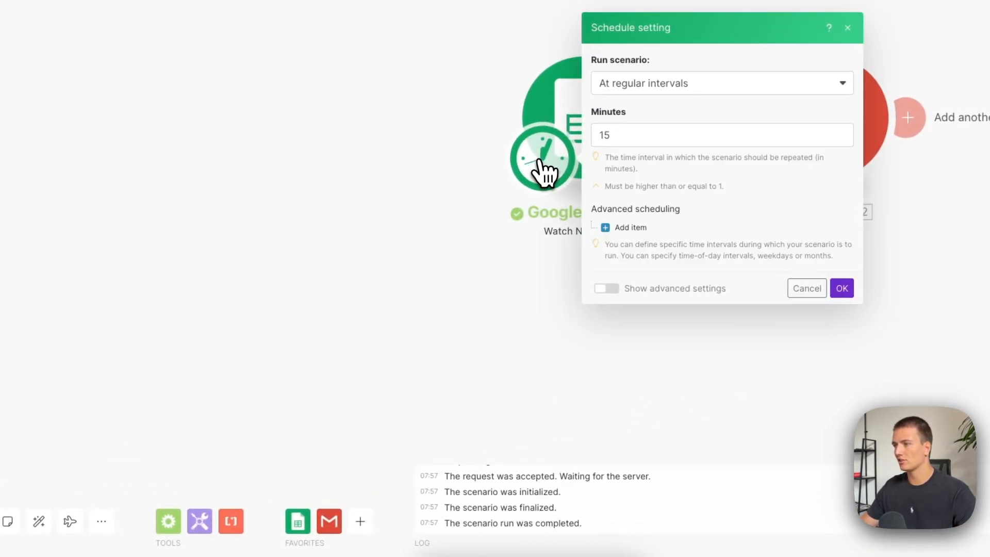
left_click(423, 265)
left_click(574, 116)
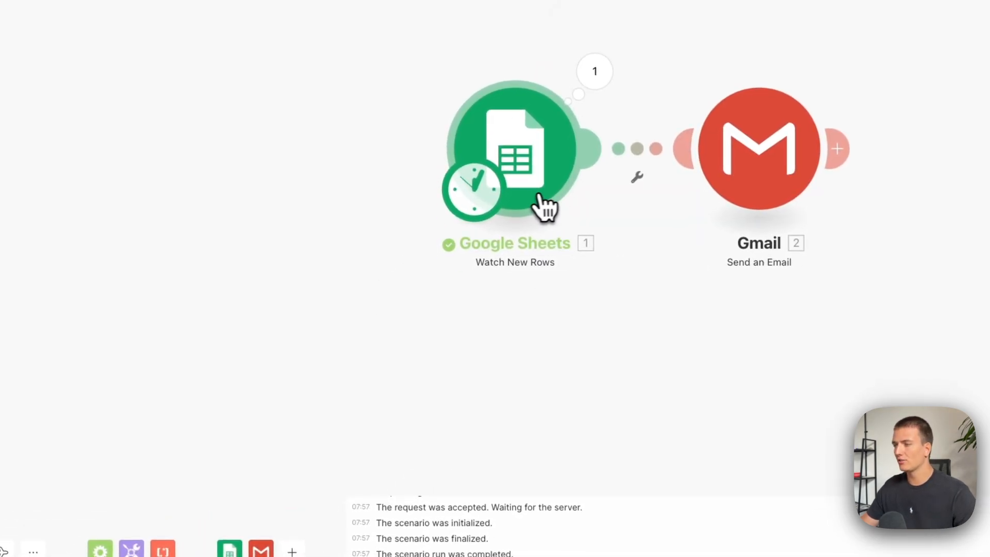
left_click(478, 205)
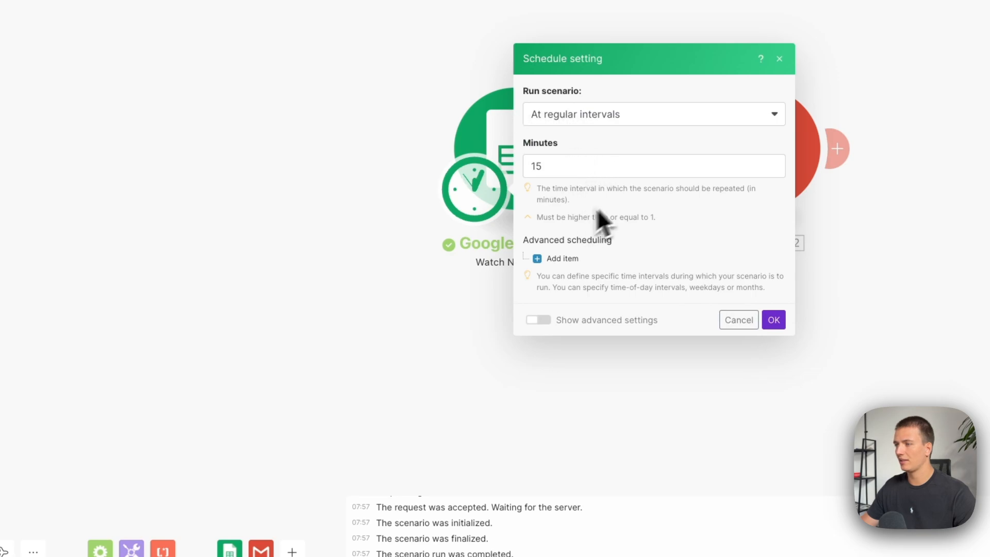
left_click(371, 327)
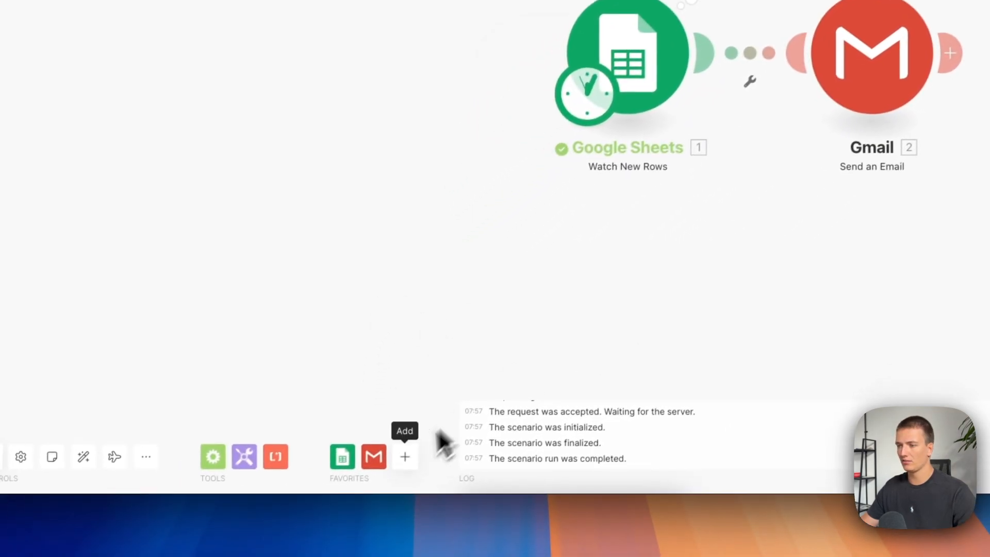
left_click(342, 456)
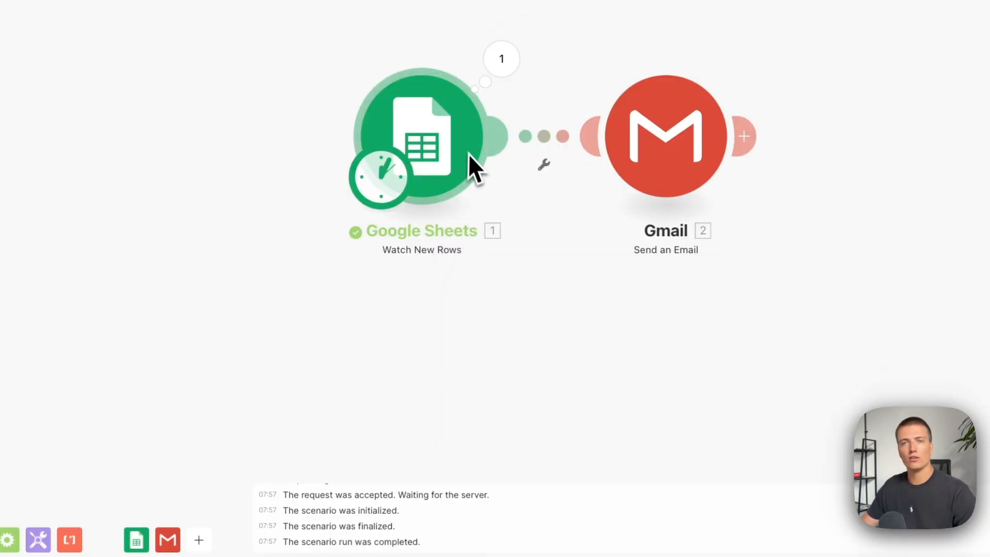
Set the scenario to run at regular intervals of 1 minute and turn its scheduling on.
left_click(402, 196)
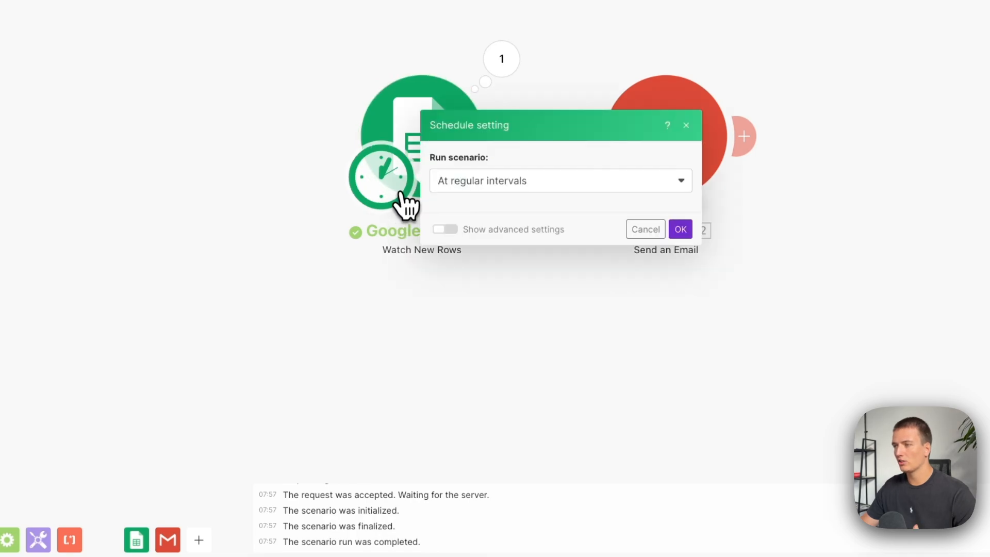
left_click(527, 155)
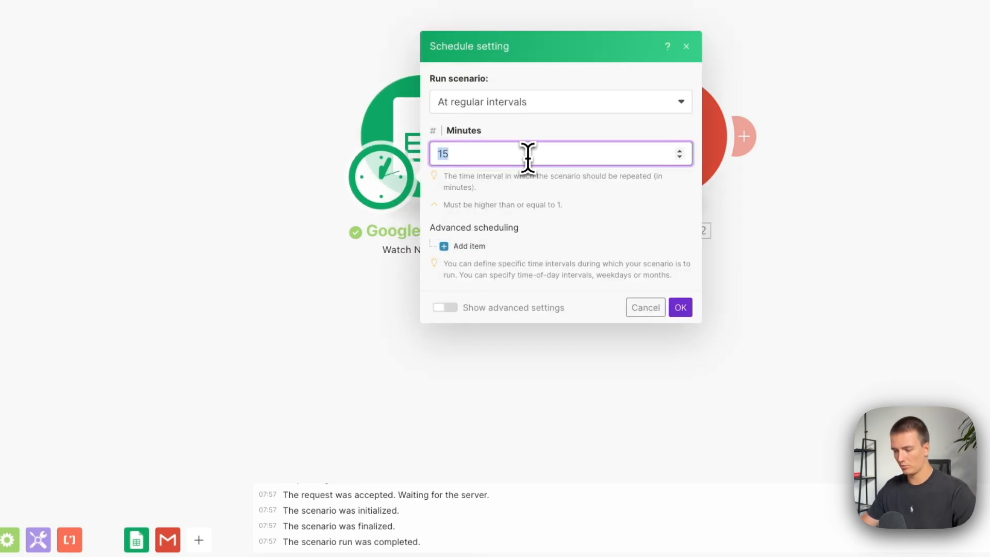
type("1")
left_click(682, 309)
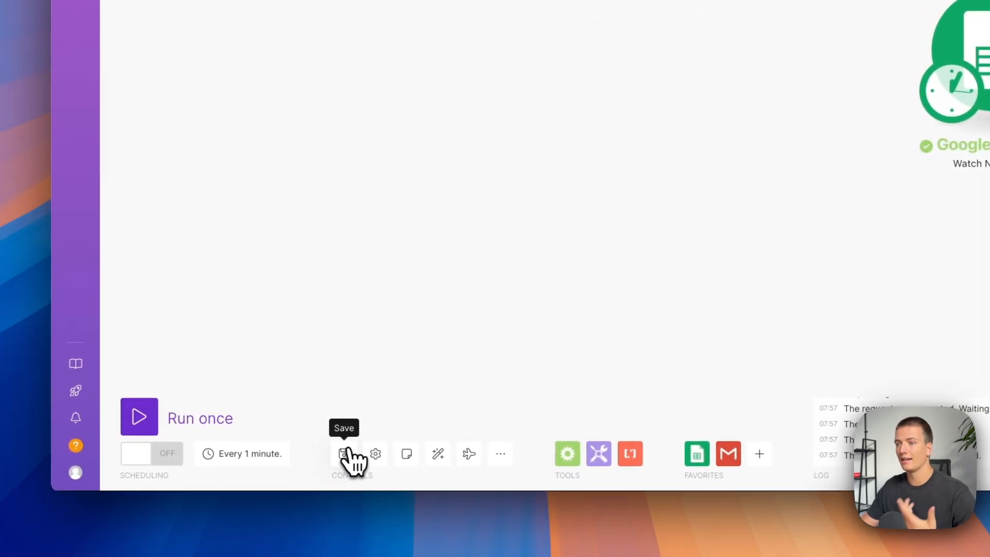
left_click(173, 457)
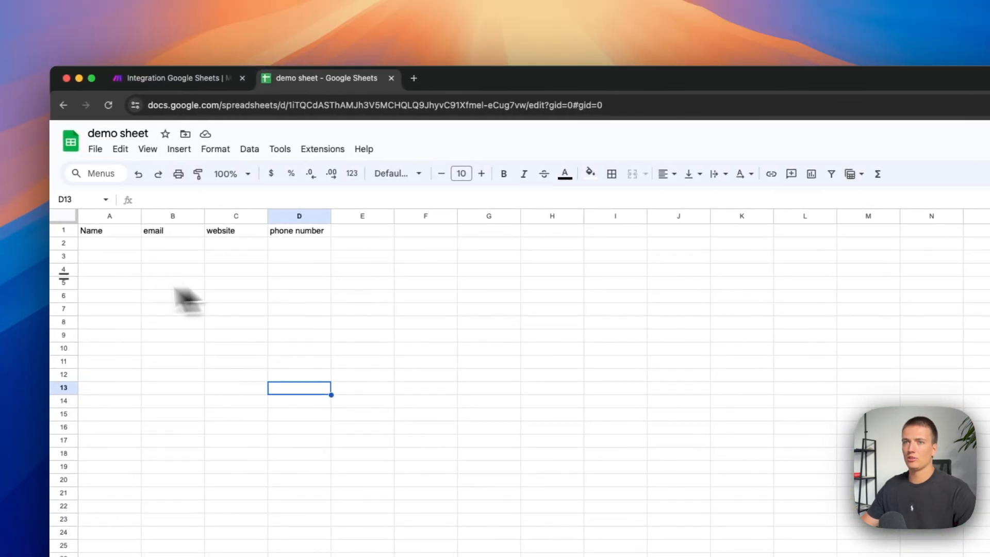
Switch to the demo sheet and enter the contact's first name and email address in row 2.
left_click(105, 244)
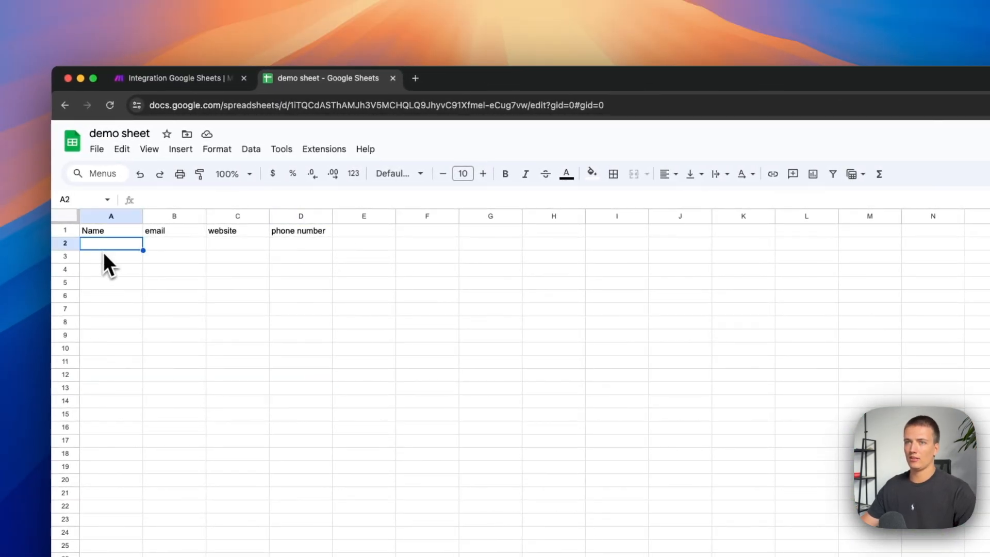
type("Jan")
key("Tab")
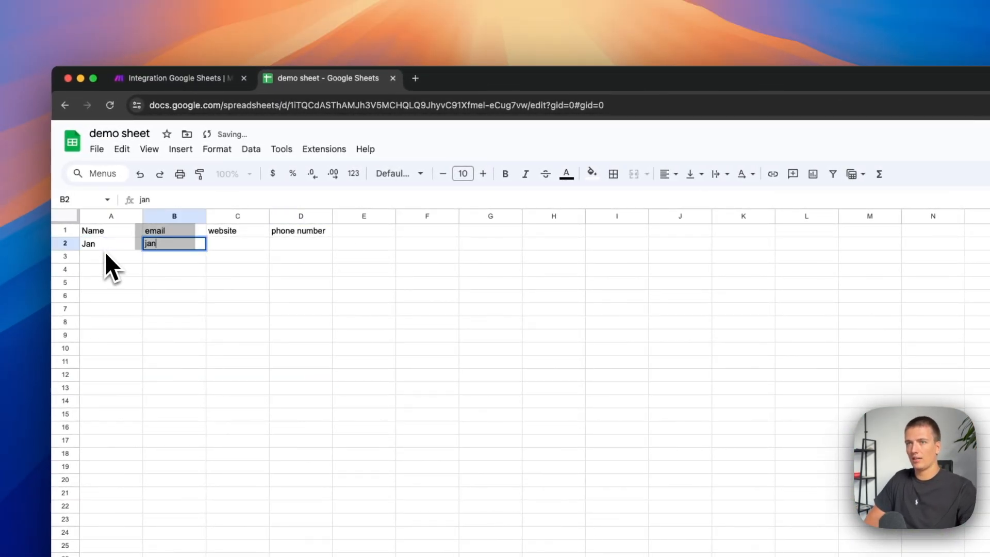
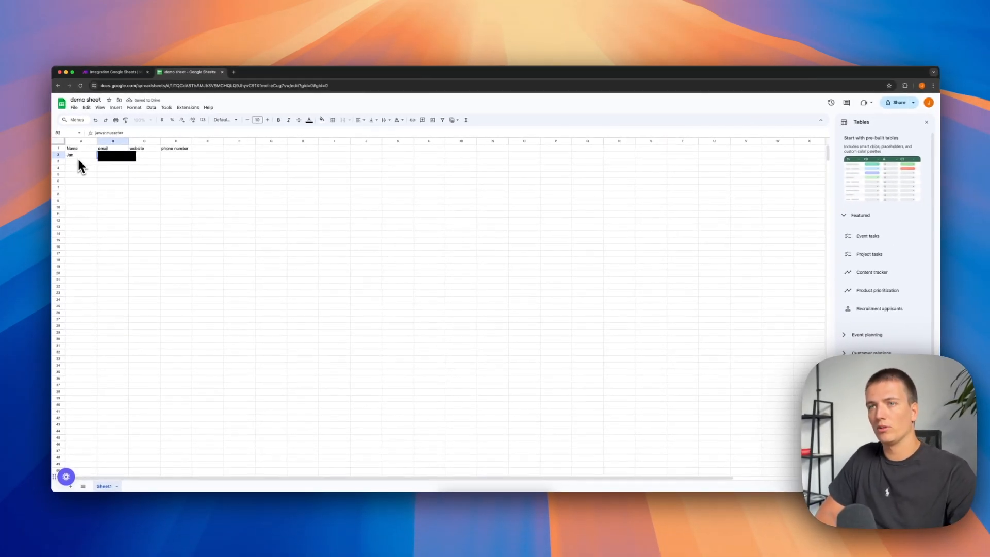
key("Return")
Fill in the rest of row 2 with the website test.com and the contact's phone number.
key("Right")
key("Up")
key("Up")
key("Right")
key("Down")
key("Tab")
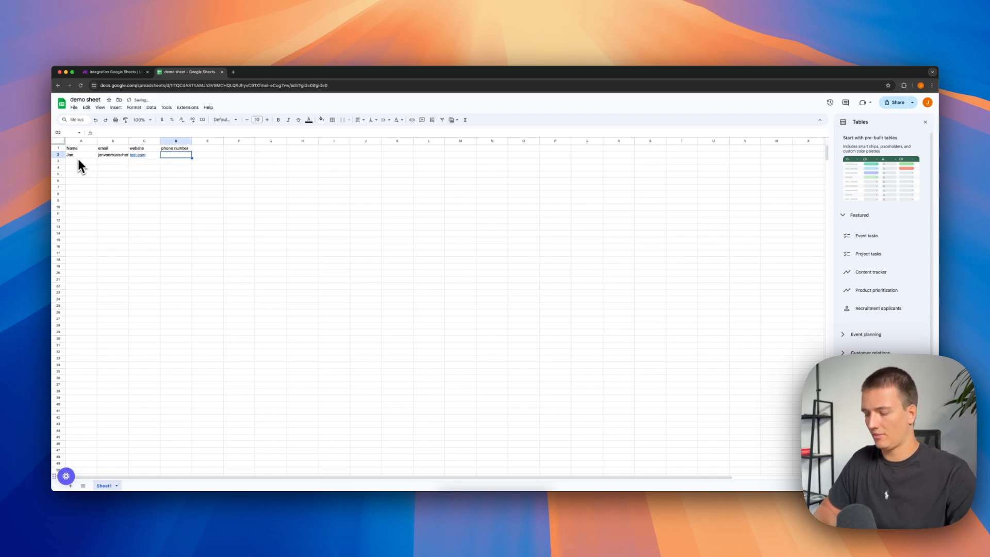
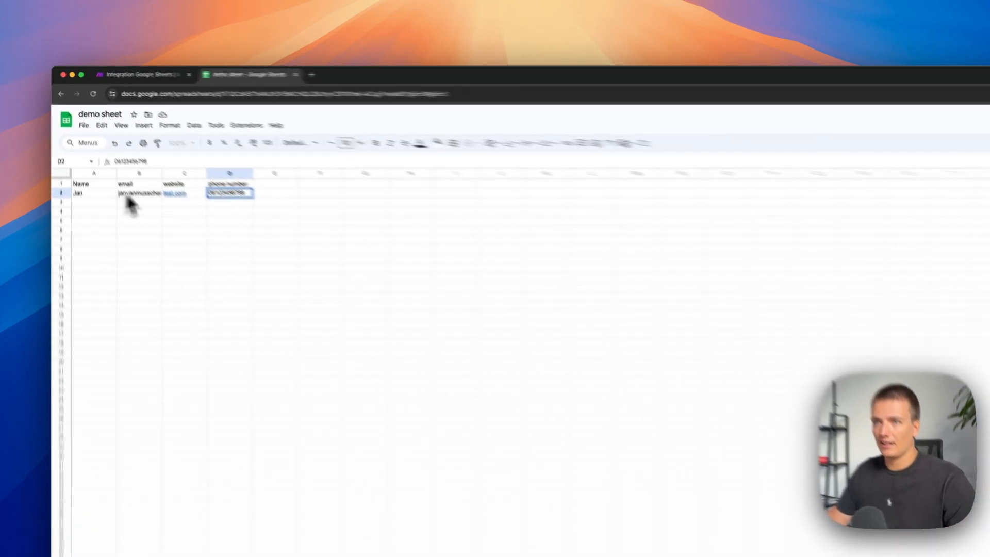
left_click(148, 154)
left_click(207, 154)
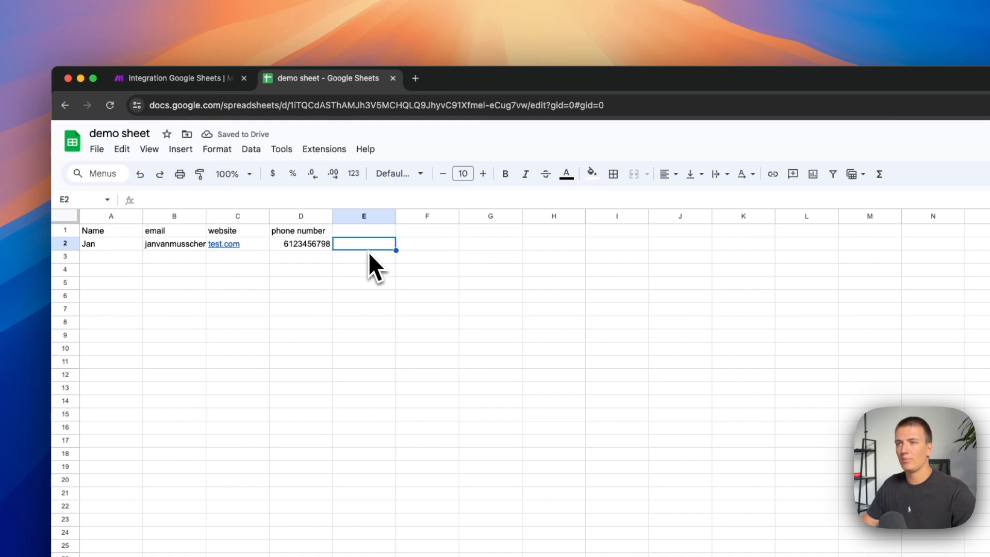
Return to the Make scenario and inspect the output bundle of the Google Sheets module's run.
left_click(198, 80)
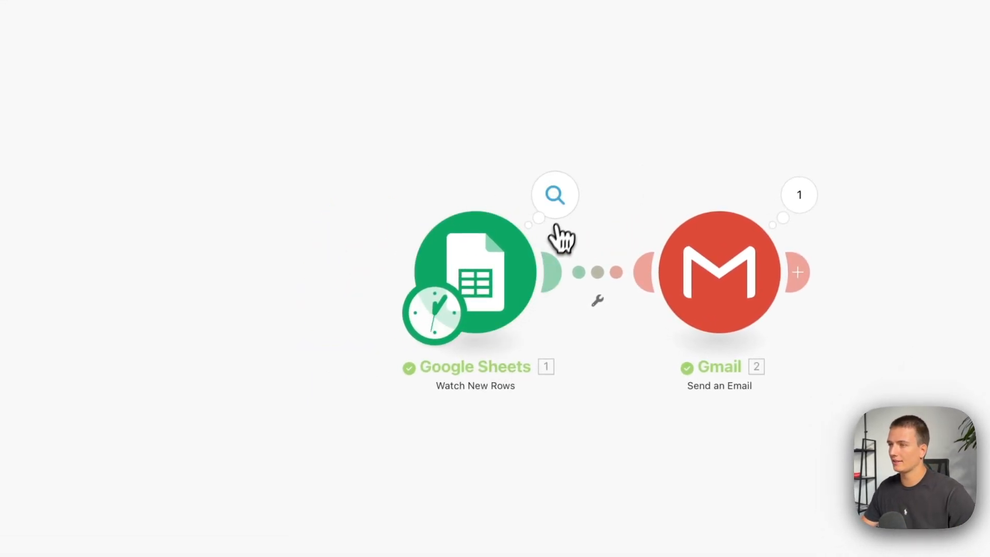
left_click(559, 212)
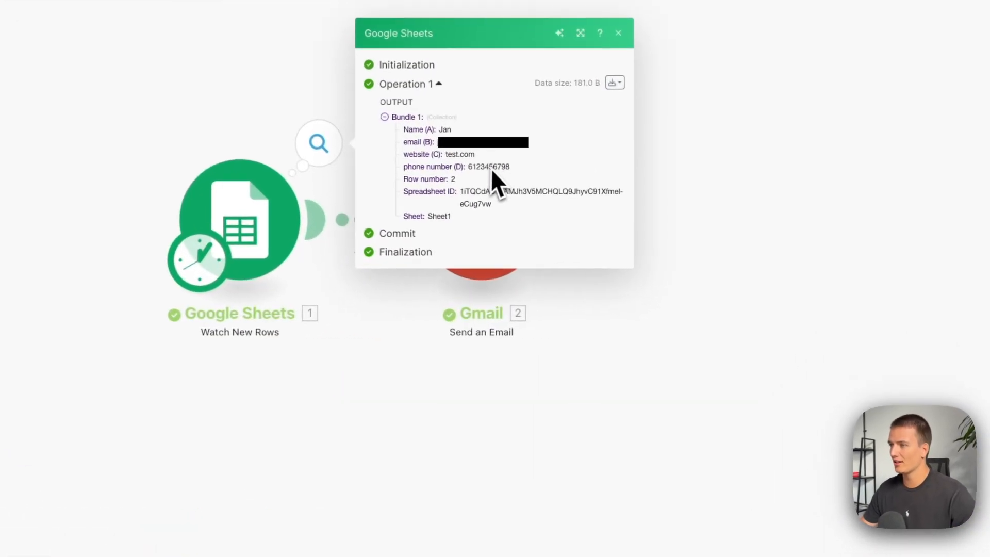
left_click(594, 419)
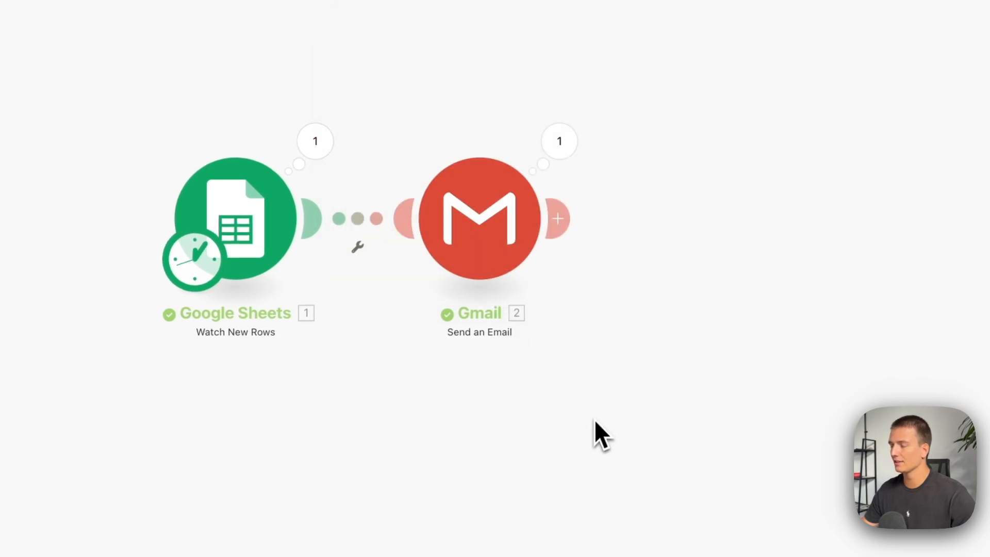
Inspect the Gmail module's run details, checking the sender, the message content and the inserted phone number.
left_click(560, 142)
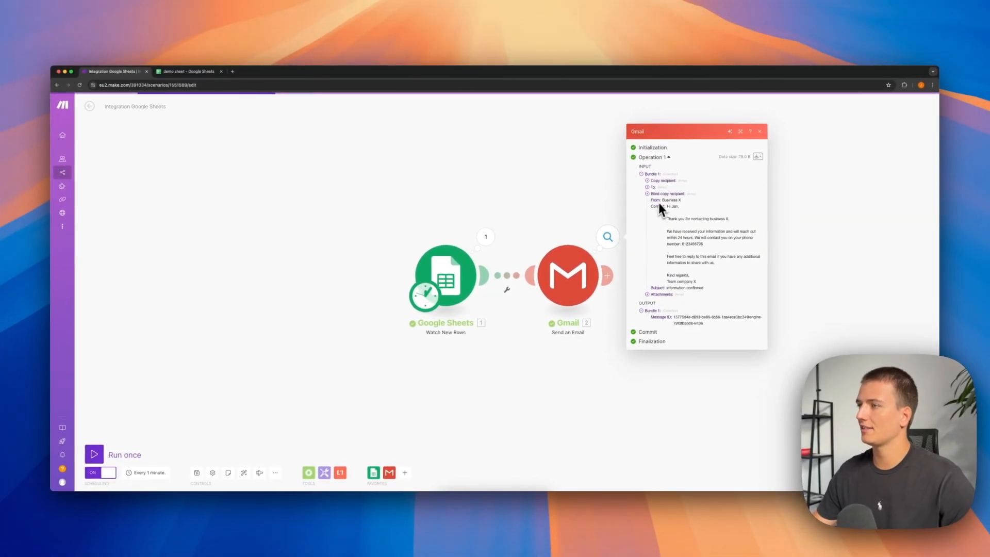
left_click_drag(667, 206, 713, 243)
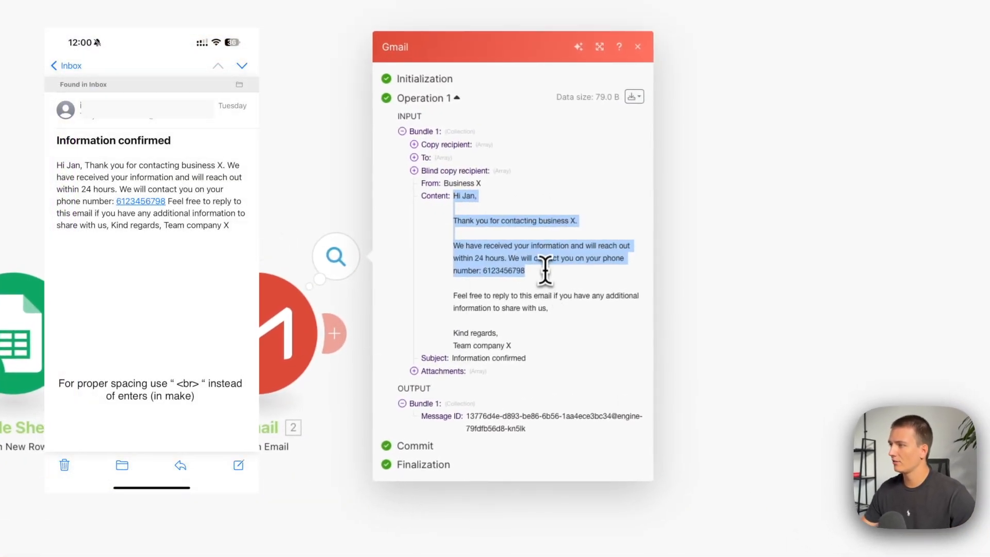
triple_click(545, 268)
double_click(506, 270)
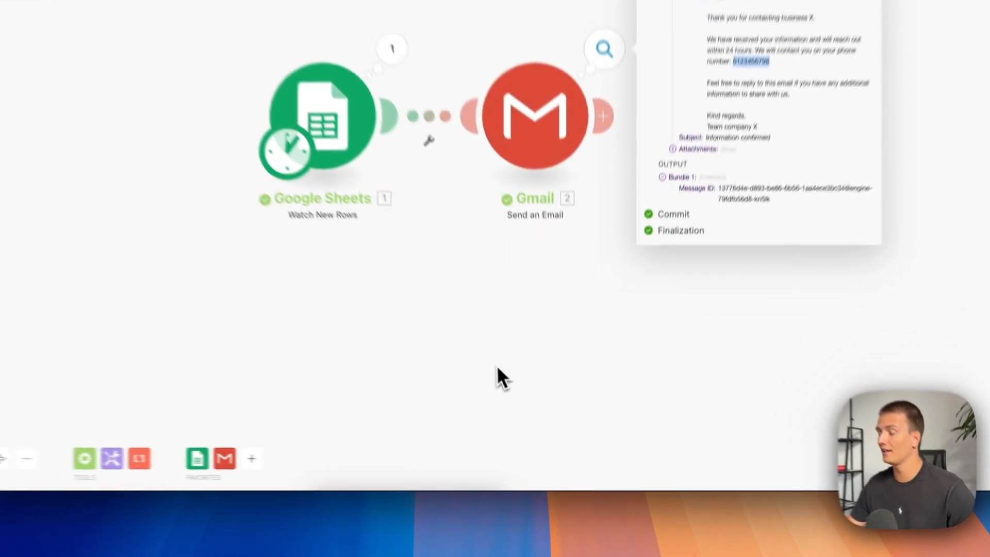
left_click(542, 420)
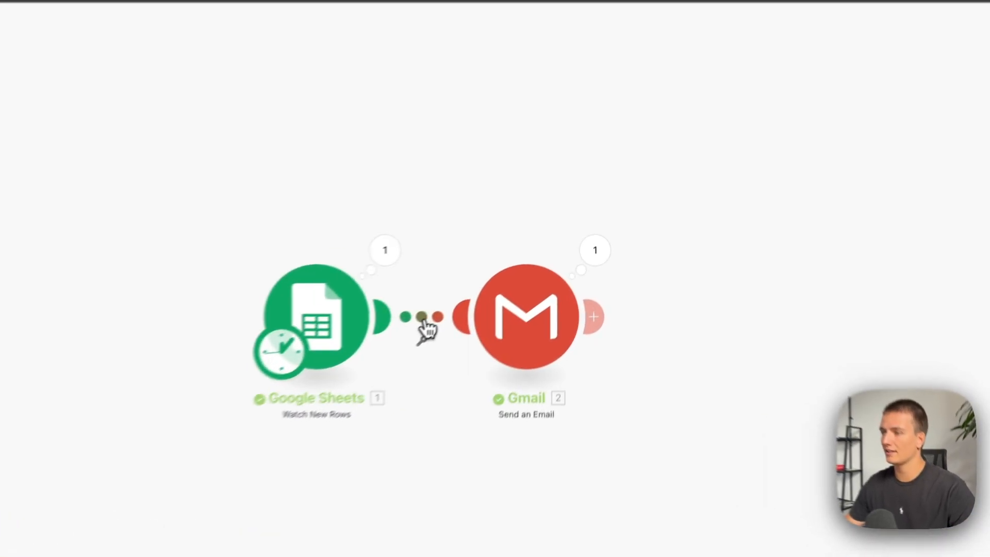
Set up a filter between the Google Sheets and Gmail modules, labelled "Website filled out", with website (C) as the condition's value.
left_click(509, 279)
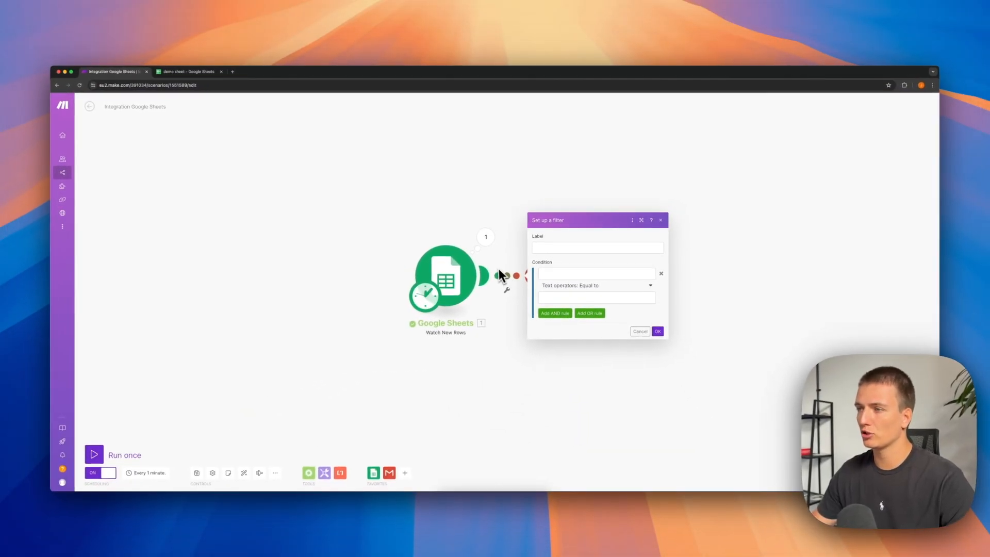
left_click(567, 247)
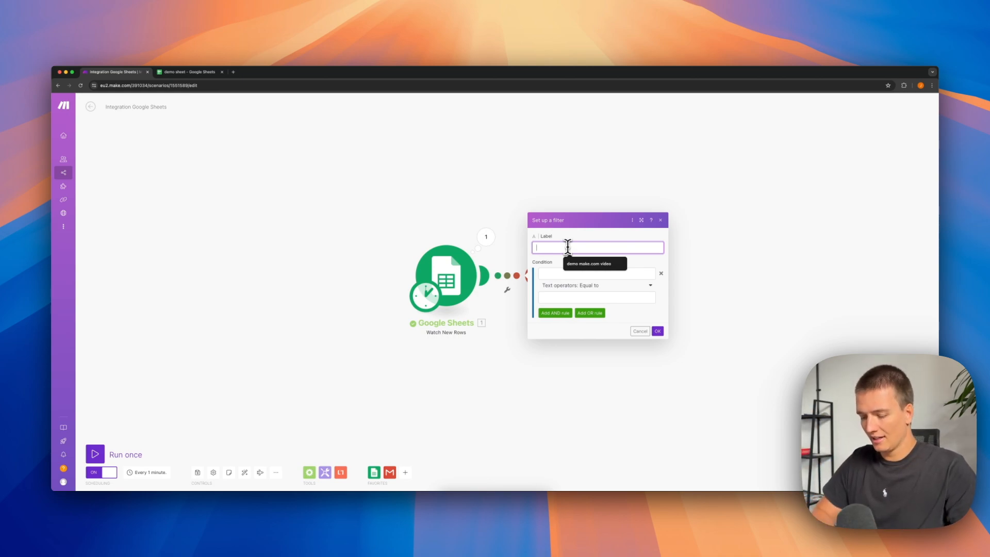
type("Website filled out")
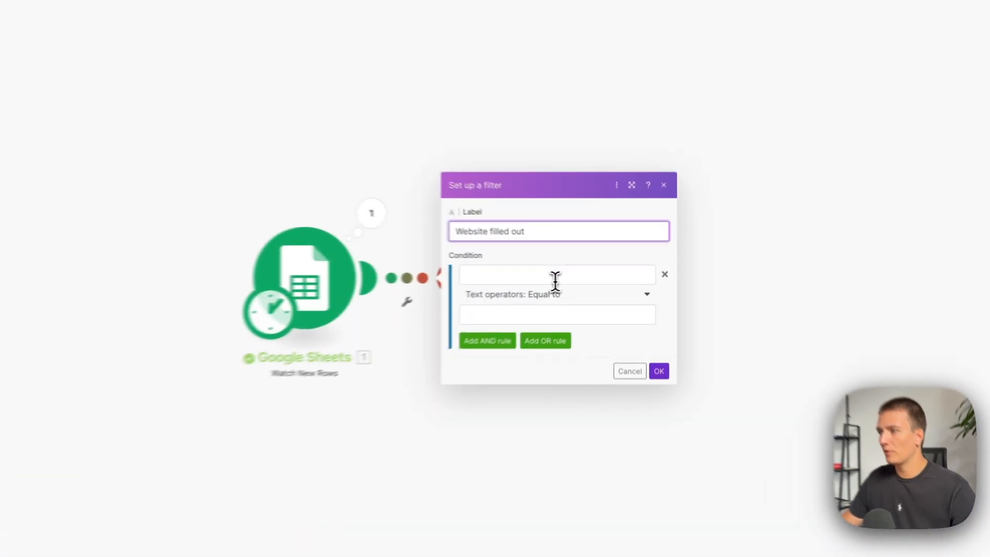
left_click(597, 275)
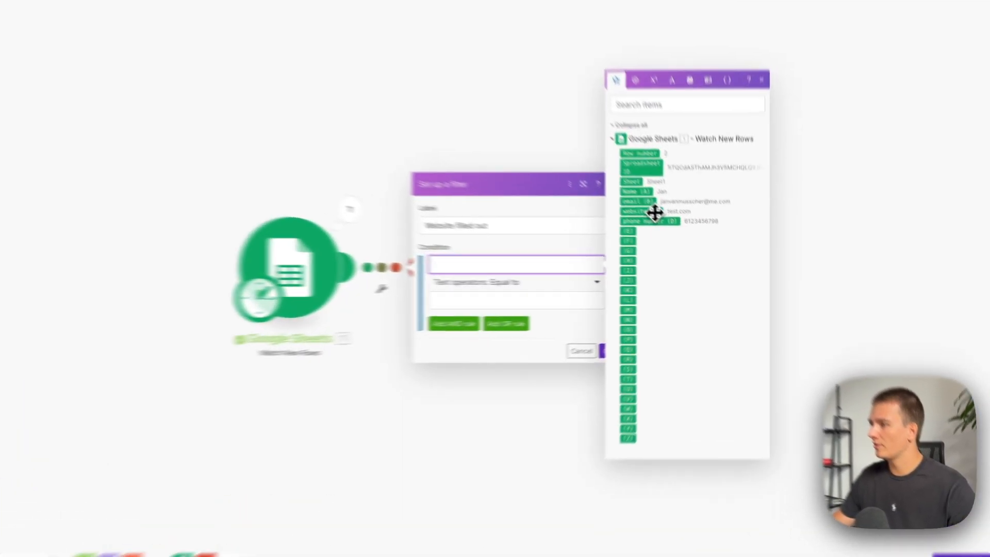
left_click(677, 238)
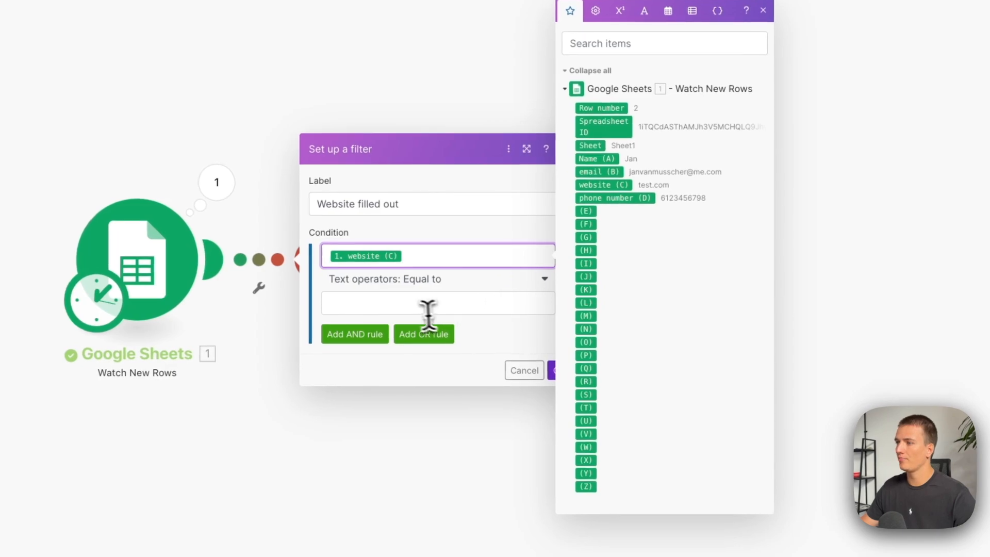
Set the filter condition's operator to the basic operator Exists, confirm the filter and save the scenario.
left_click(575, 297)
left_click(397, 281)
left_click(376, 335)
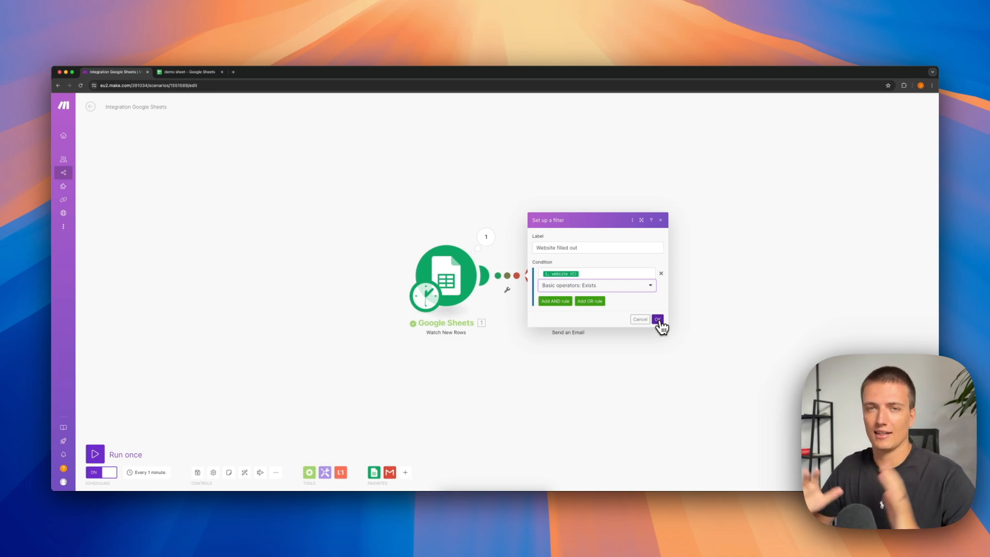
left_click(658, 321)
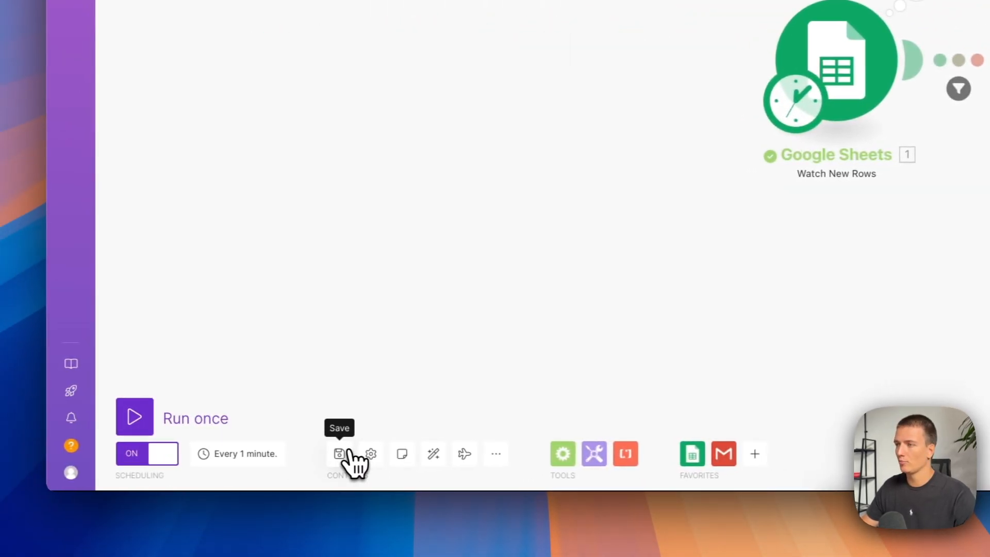
left_click(361, 449)
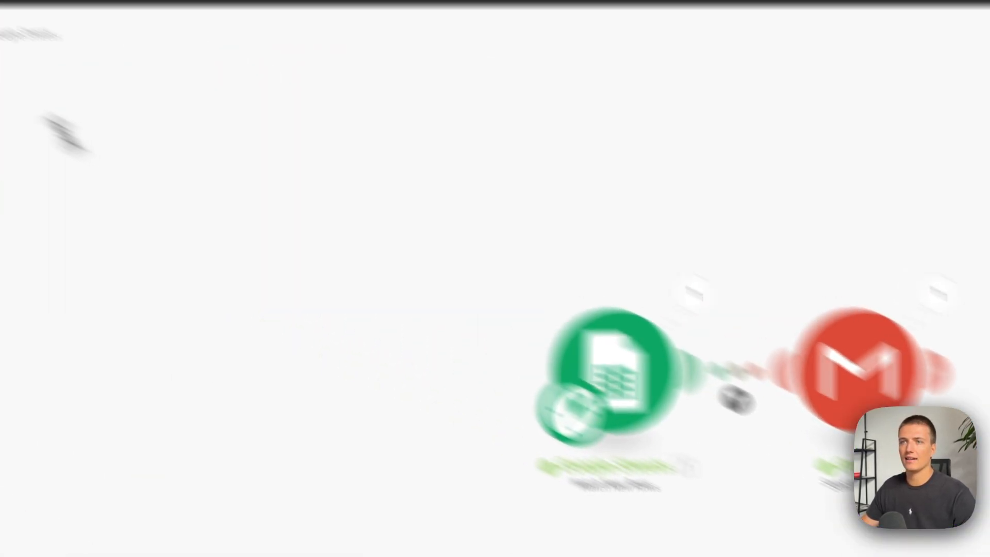
In the demo sheet, copy the contact data in A2:D2 into row 3 and clear the website cell C3.
left_click(328, 79)
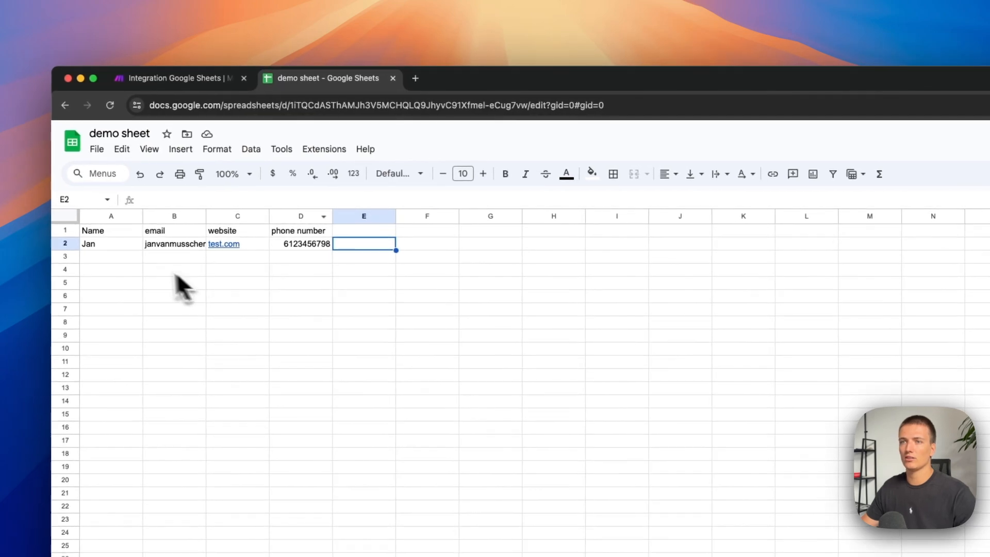
left_click(119, 247)
left_click(319, 250, "shift")
key("ctrl+c")
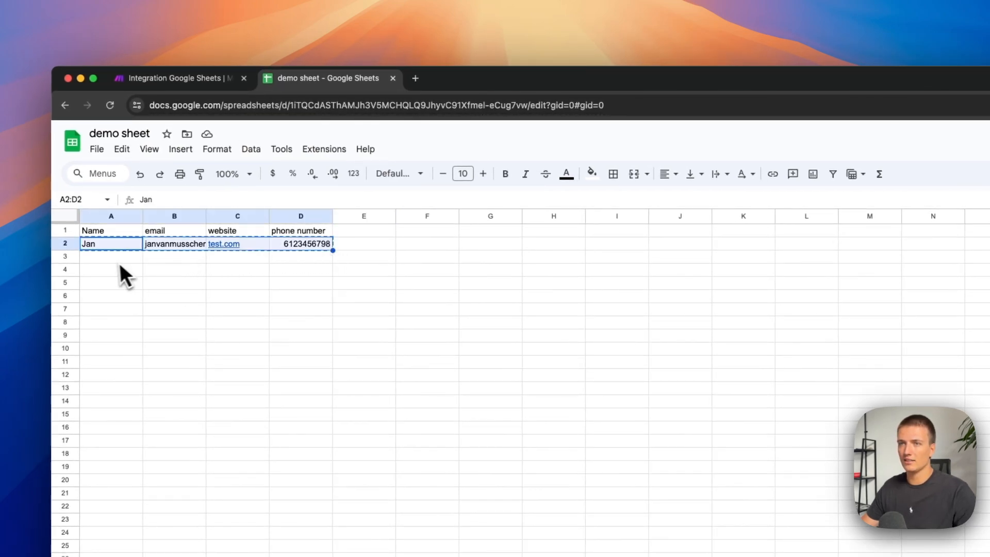
left_click(119, 257)
key("ctrl+v")
left_click(248, 261)
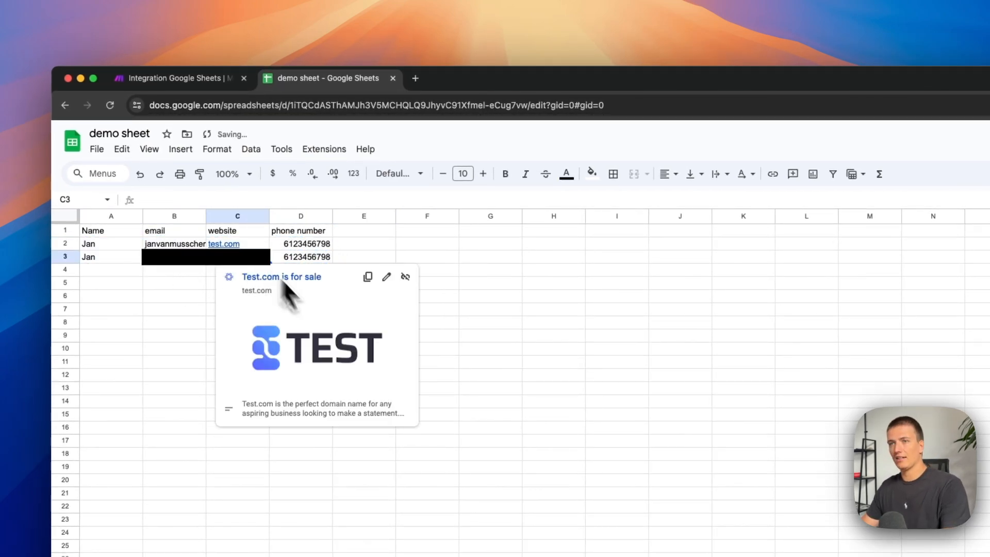
left_click(588, 314)
Go back to the Make scenario and inspect the Google Sheets module's output for the row without a website.
left_click(200, 82)
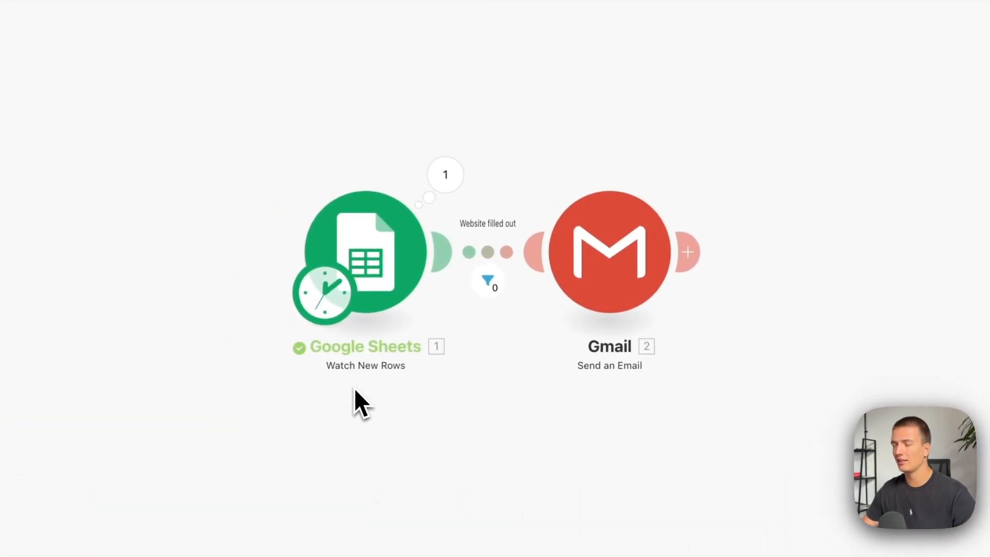
left_click(446, 175)
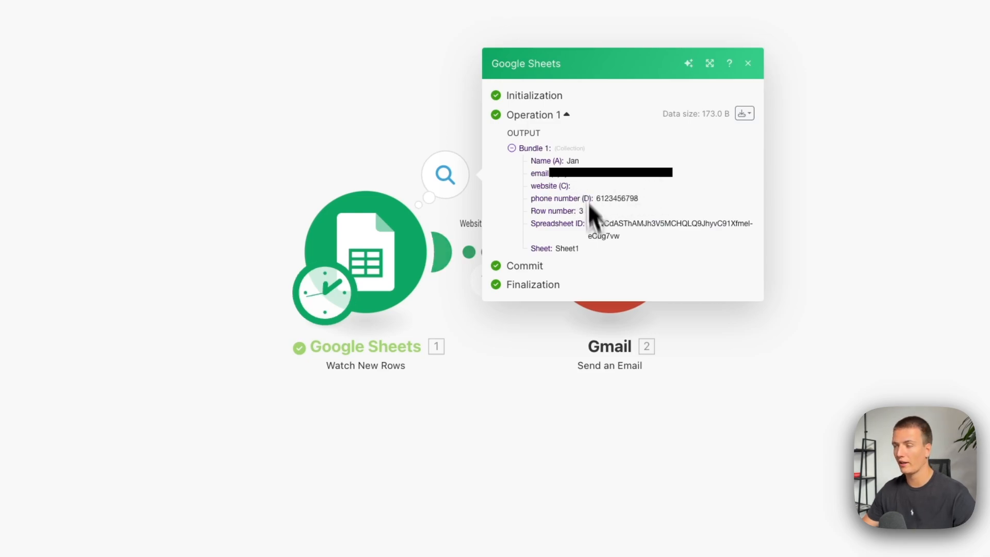
left_click(621, 510)
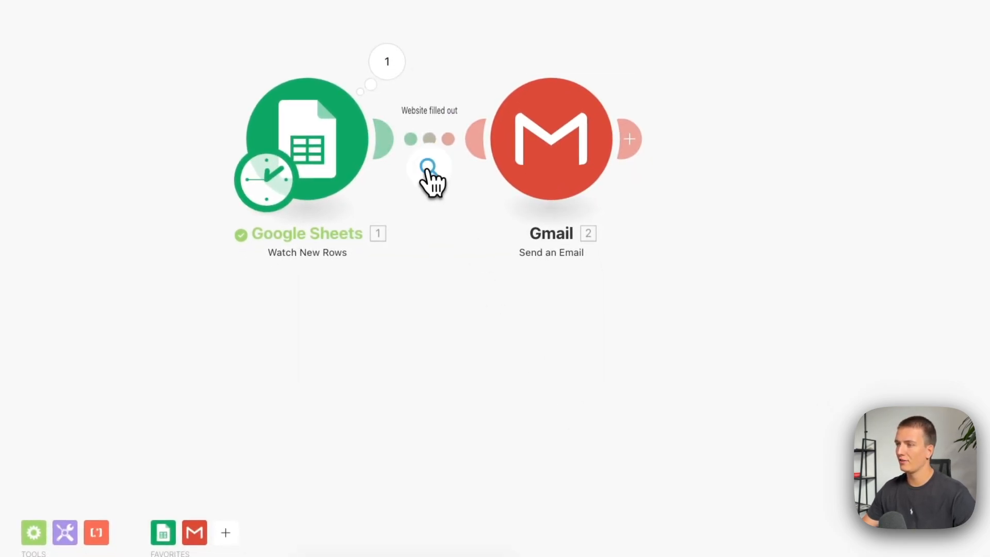
Inspect how the row without a website was evaluated by the "Website filled out" filter, and close the inspector.
left_click(430, 169)
mouse_move(534, 192)
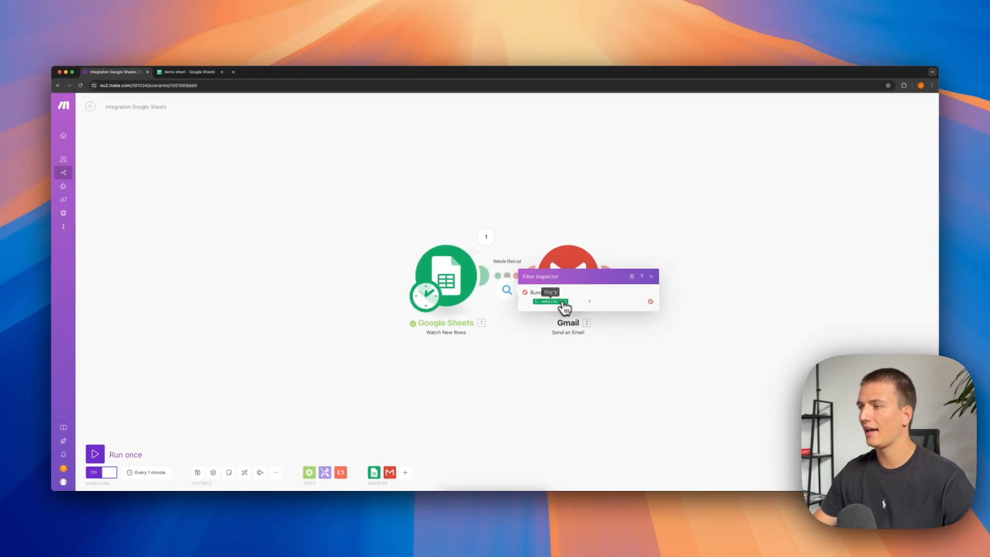
mouse_move(588, 304)
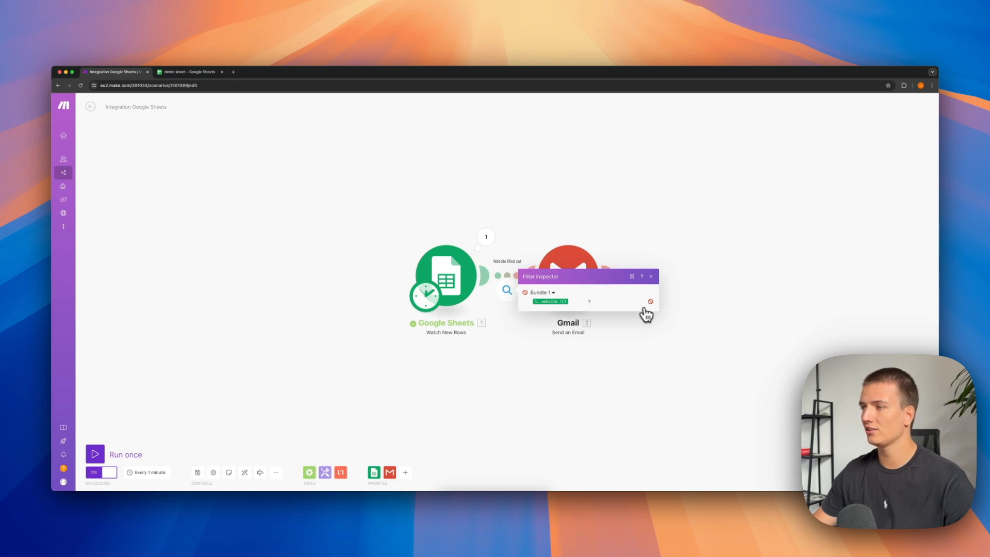
left_click(604, 403)
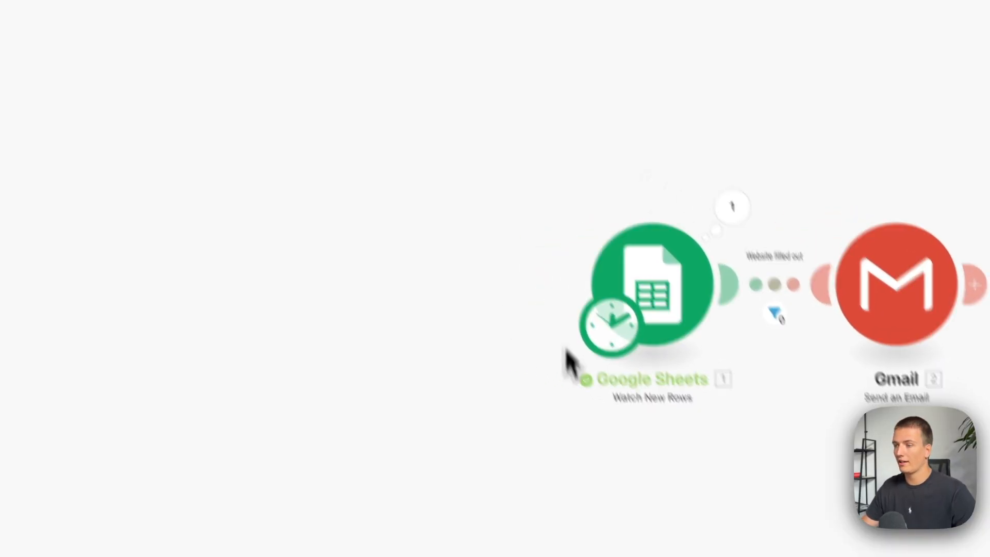
Add a Slack Create a Message module to the scenario and connect it after the Gmail module.
left_click(444, 453)
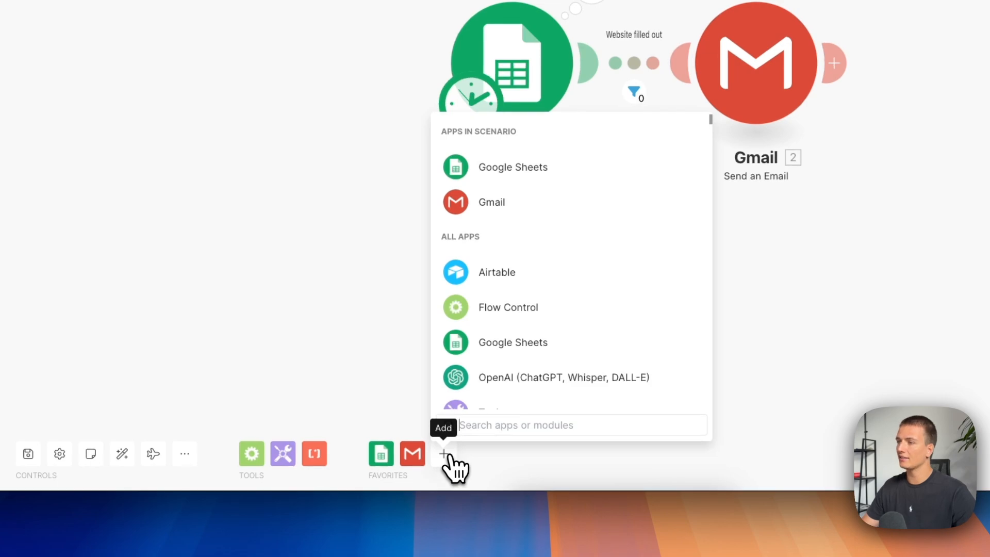
type("slack")
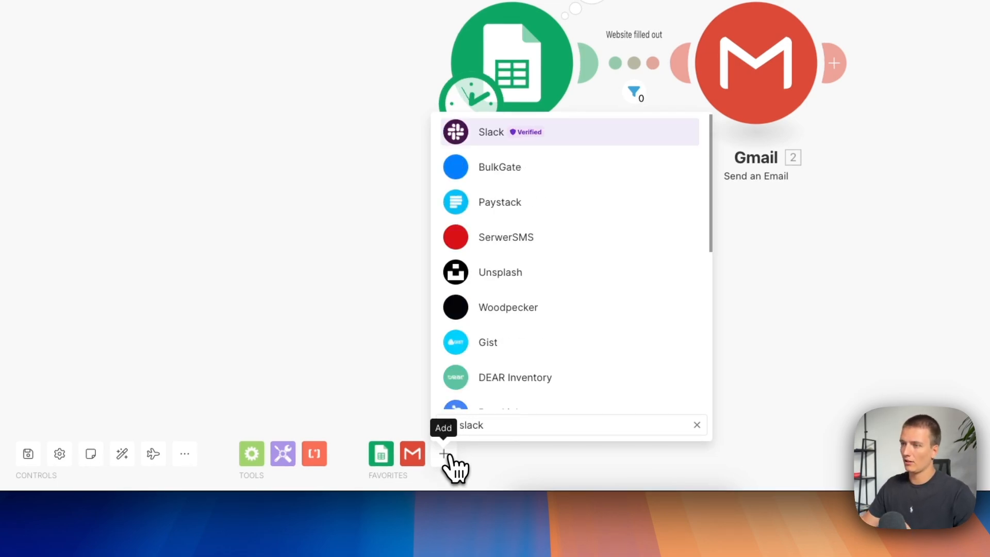
left_click(587, 136)
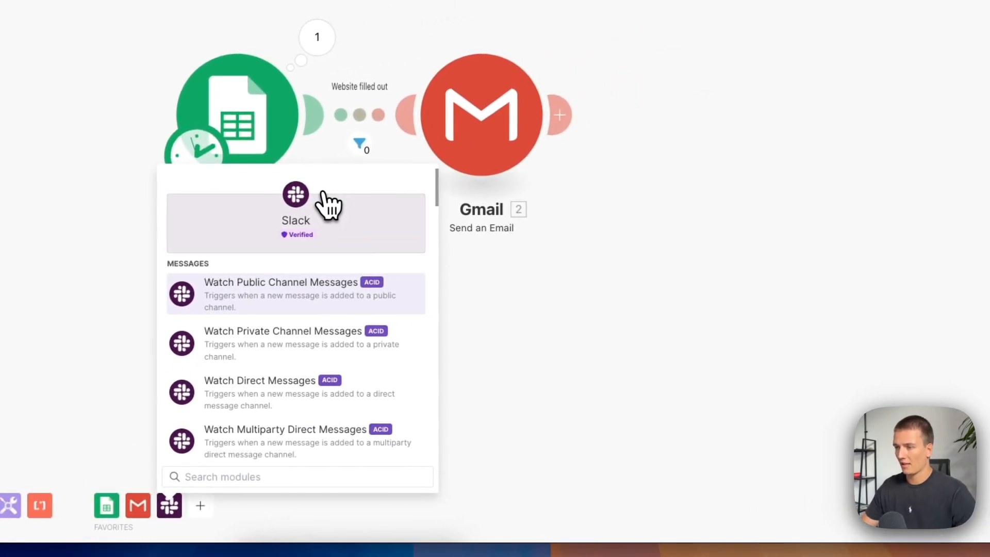
type("create")
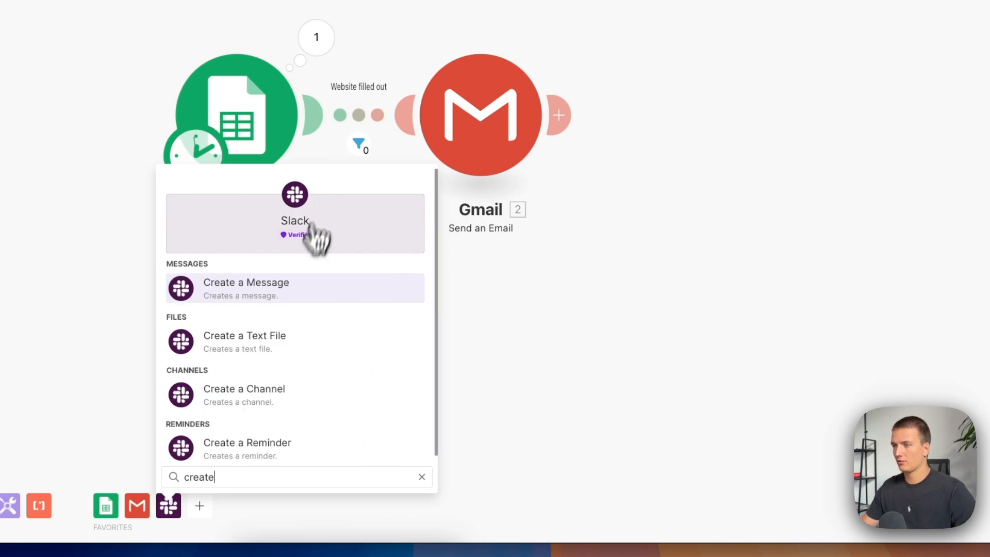
left_click(283, 292)
left_click_drag(334, 336, 740, 144)
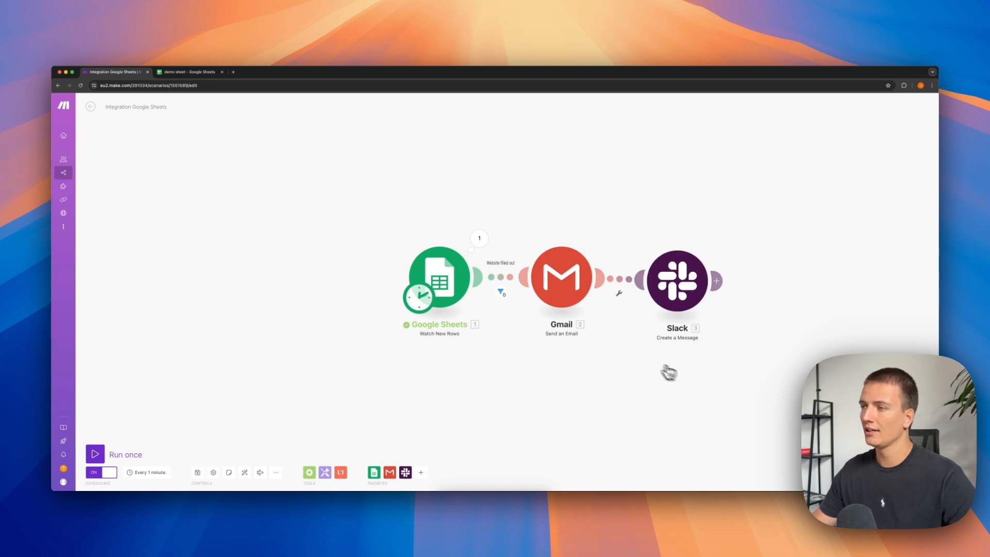
Unlink Slack from Gmail, attach it to the Google Sheets module through a router, and auto-align the scenario.
left_click(626, 279)
left_click(652, 292)
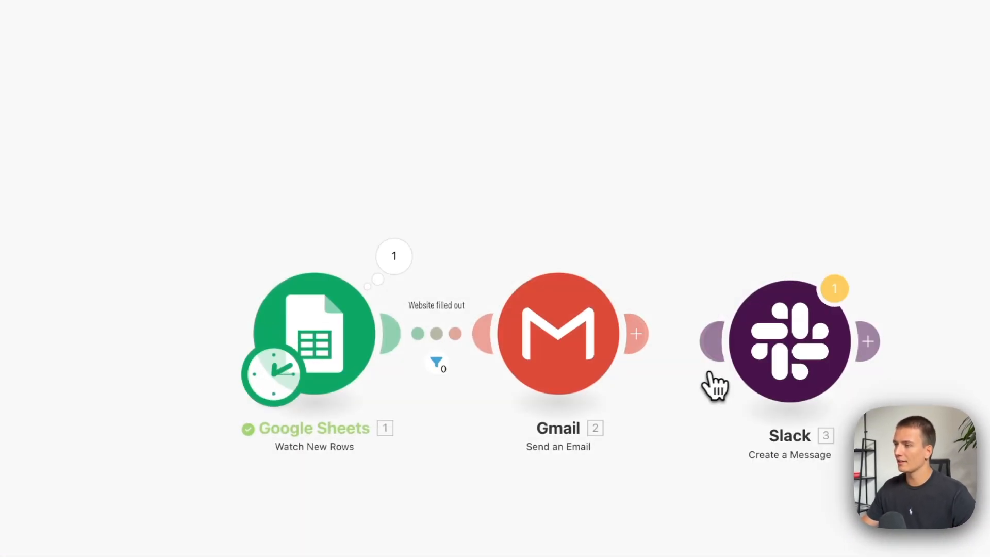
left_click_drag(579, 391, 638, 195)
left_click_drag(709, 343, 350, 340)
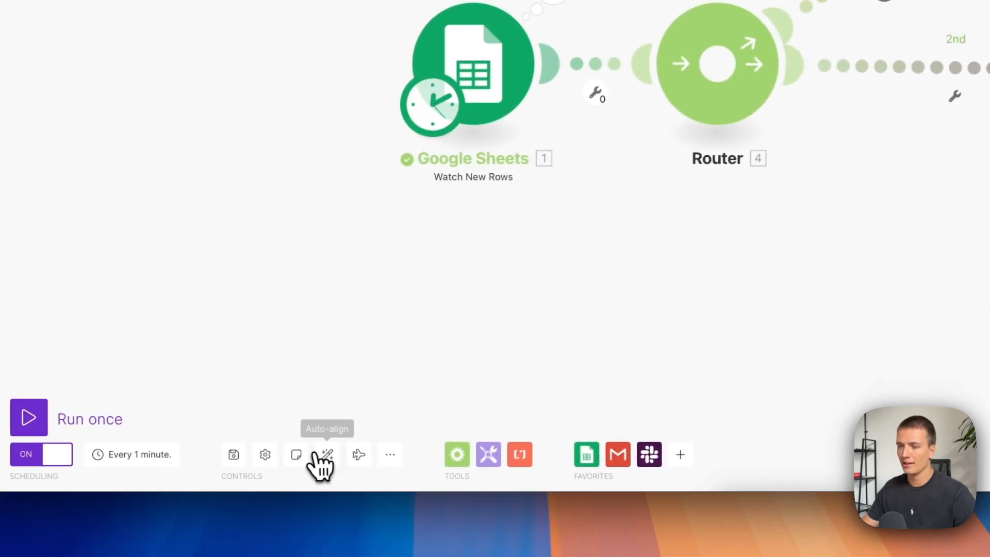
left_click(317, 454)
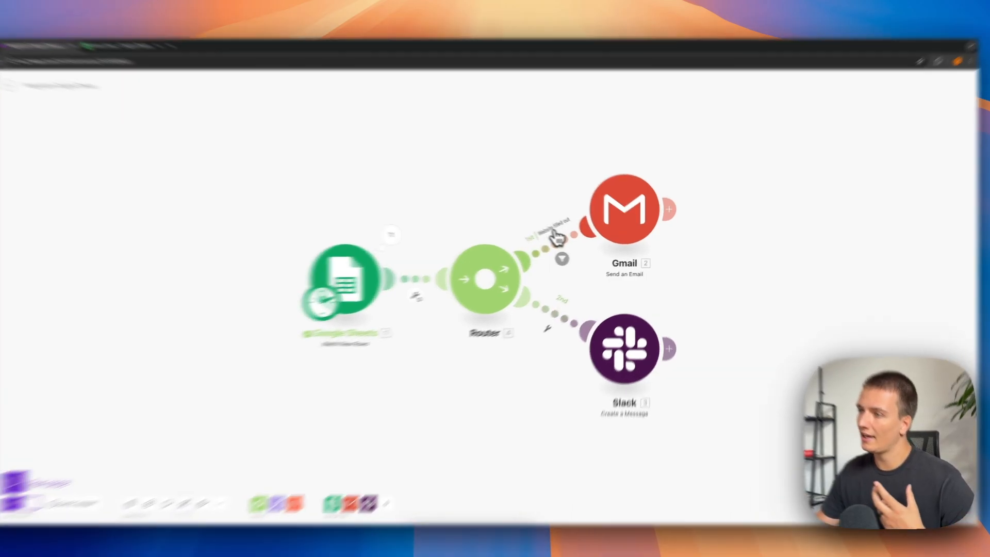
Review the filter on the Gmail route and label the filter on the Slack route "No website".
left_click(575, 257)
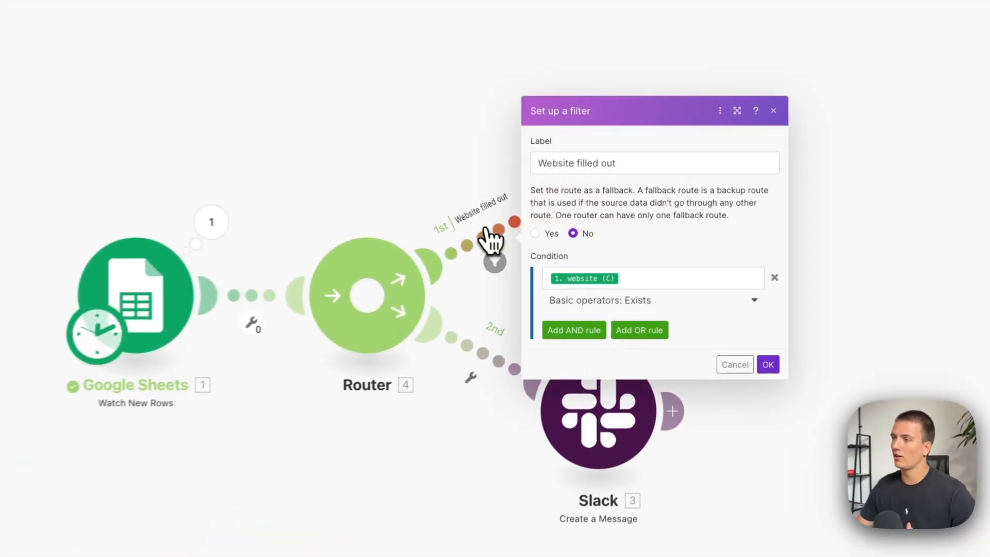
left_click(389, 157)
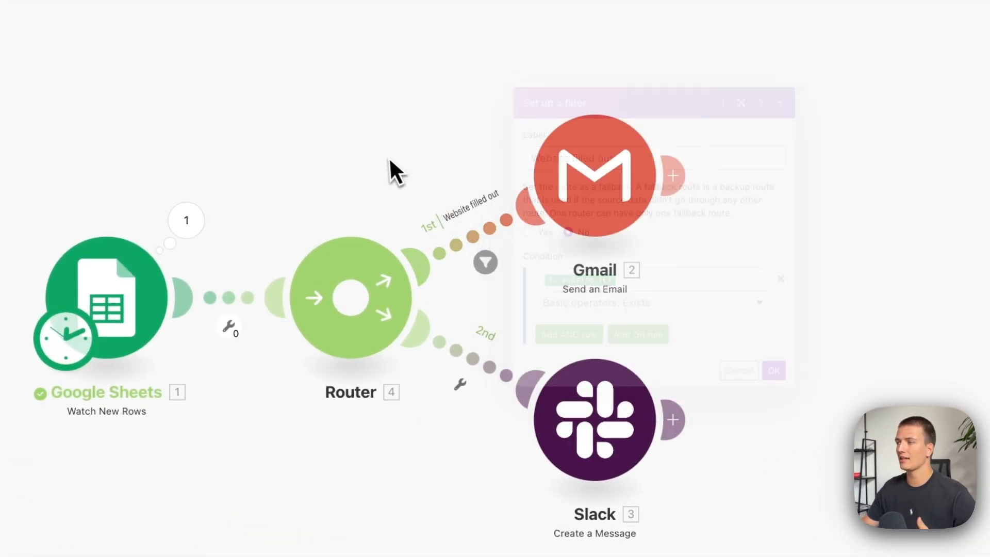
left_click(487, 375)
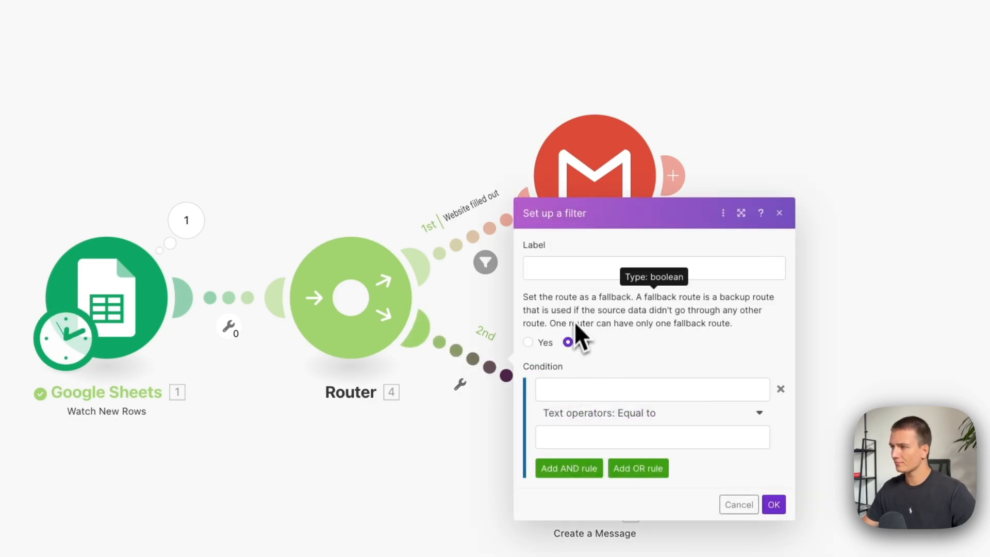
left_click(582, 270)
type("No ")
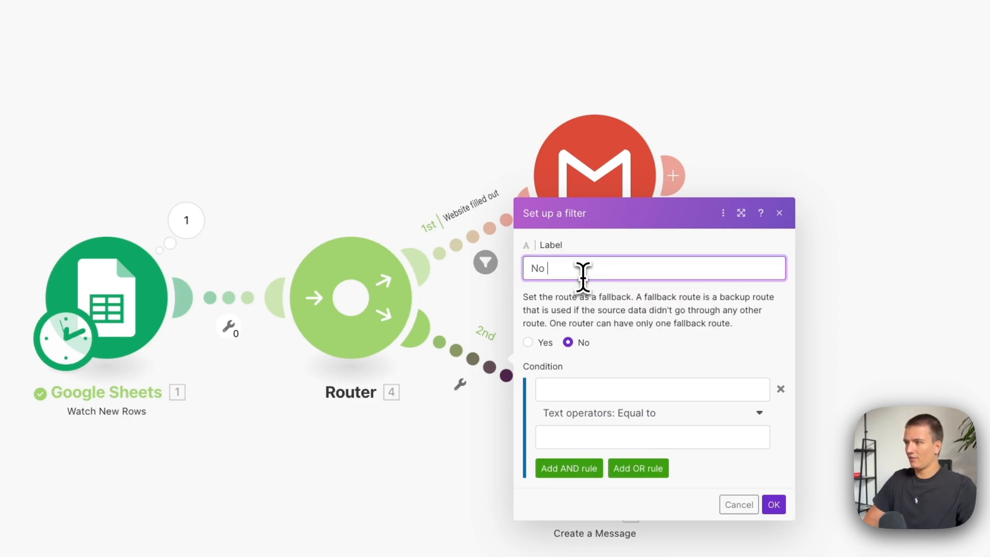
type("website")
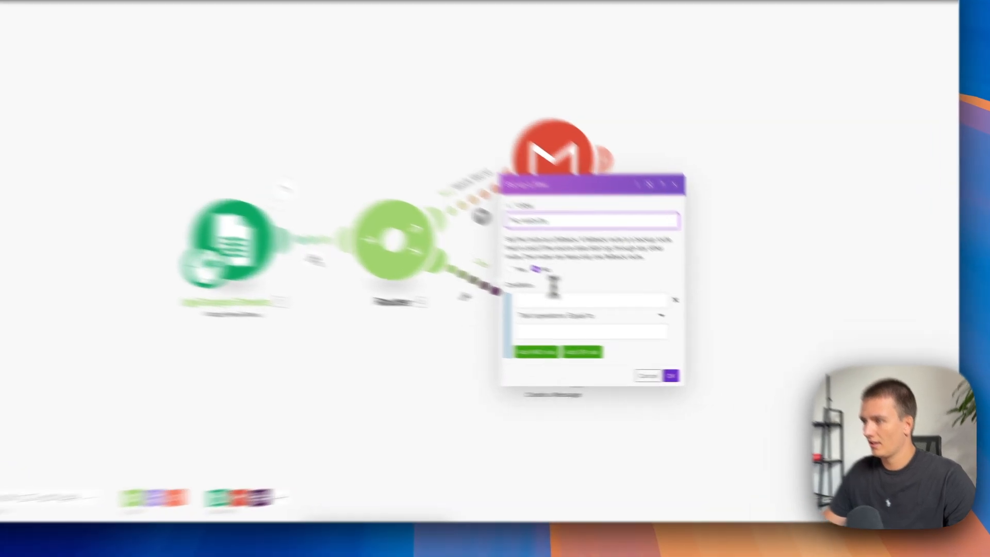
Set the "No website" filter's condition to website (C) with the basic operator Does not exist, and confirm the filter.
left_click(629, 324)
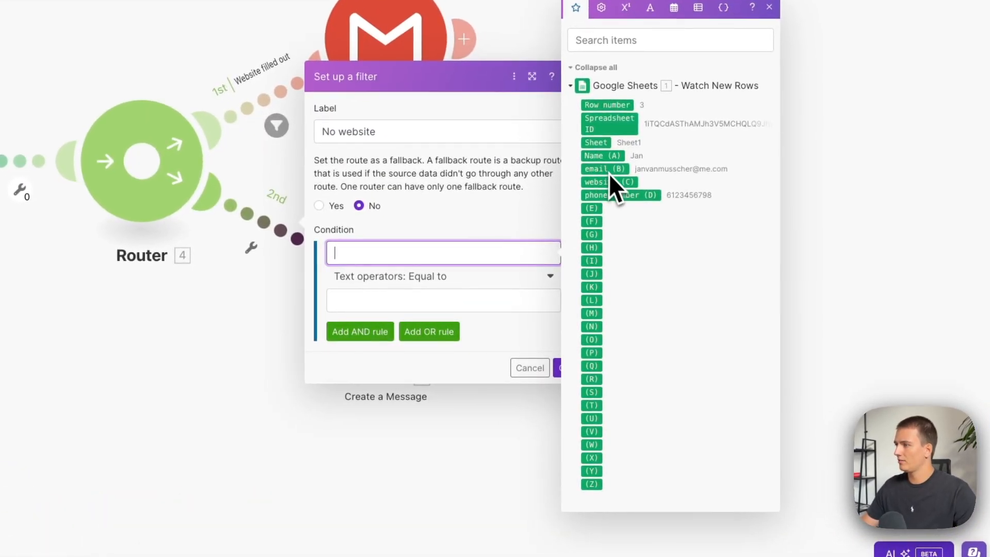
left_click(619, 189)
left_click(466, 279)
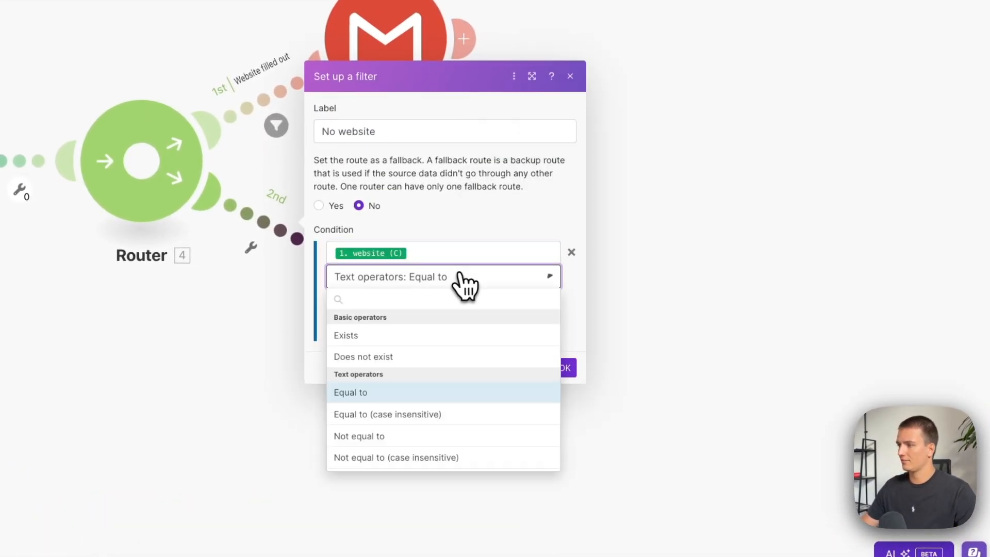
left_click(418, 357)
left_click(565, 344)
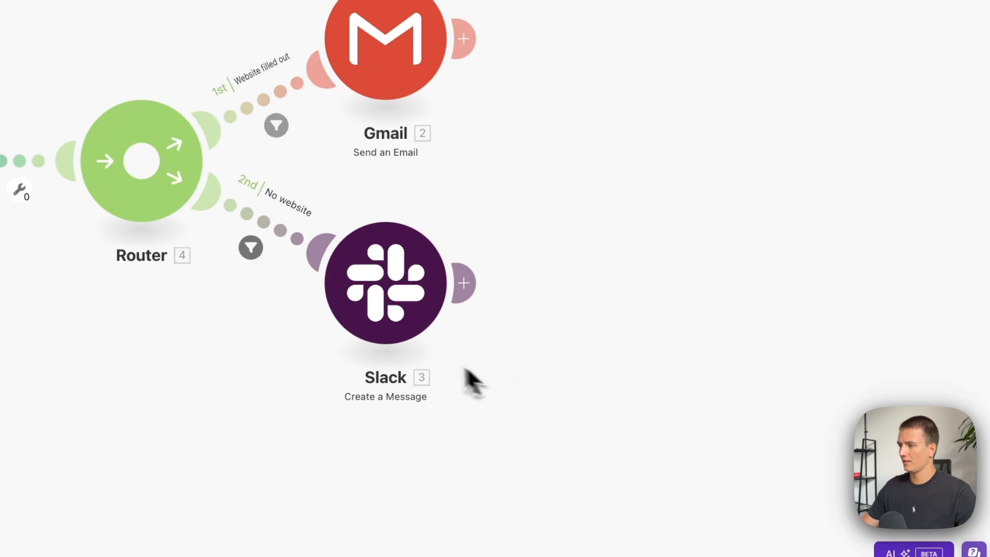
Set the Slack message to public channel general with text "Hi there - please evalute this lead manually:" plus Name (A), email (B) and phone number (D).
left_click(420, 299)
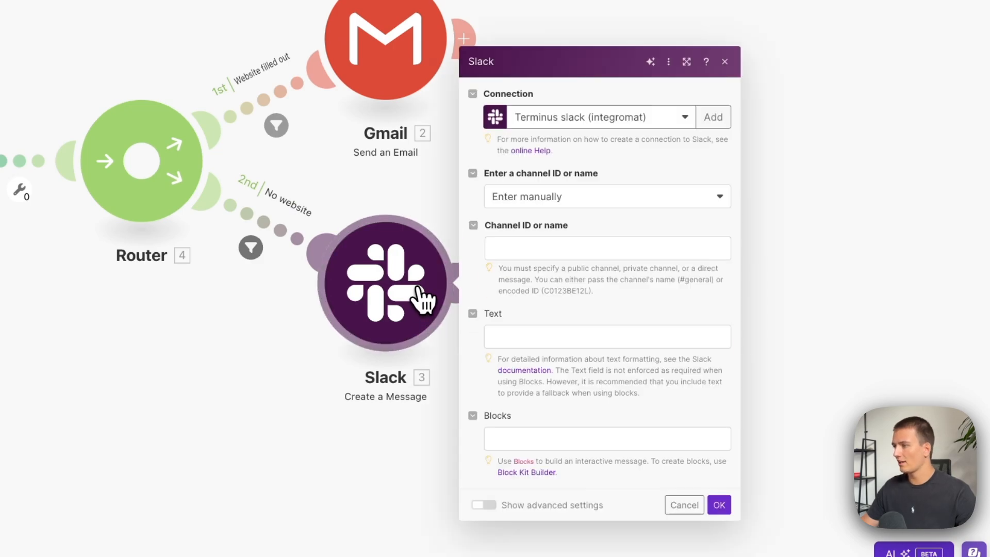
left_click(584, 201)
left_click(559, 243)
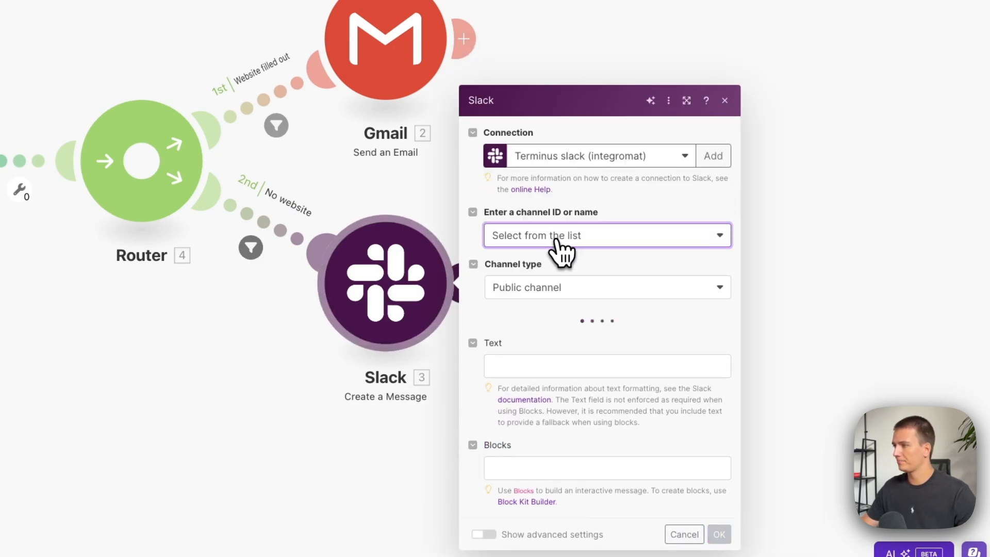
left_click(565, 243)
left_click(522, 262)
left_click(541, 347)
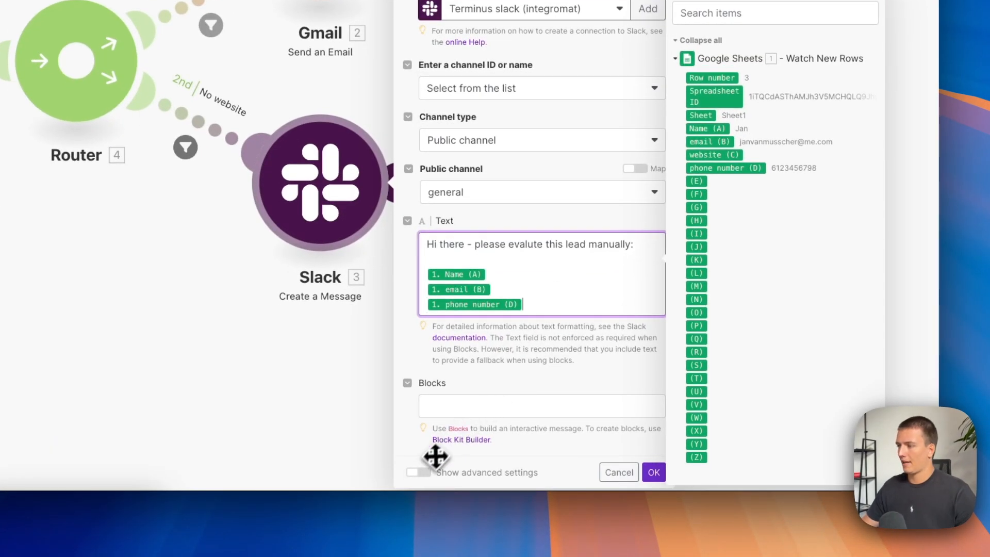
In the Slack module's advanced settings, set the user name to SalesBot and confirm the module.
left_click(418, 464)
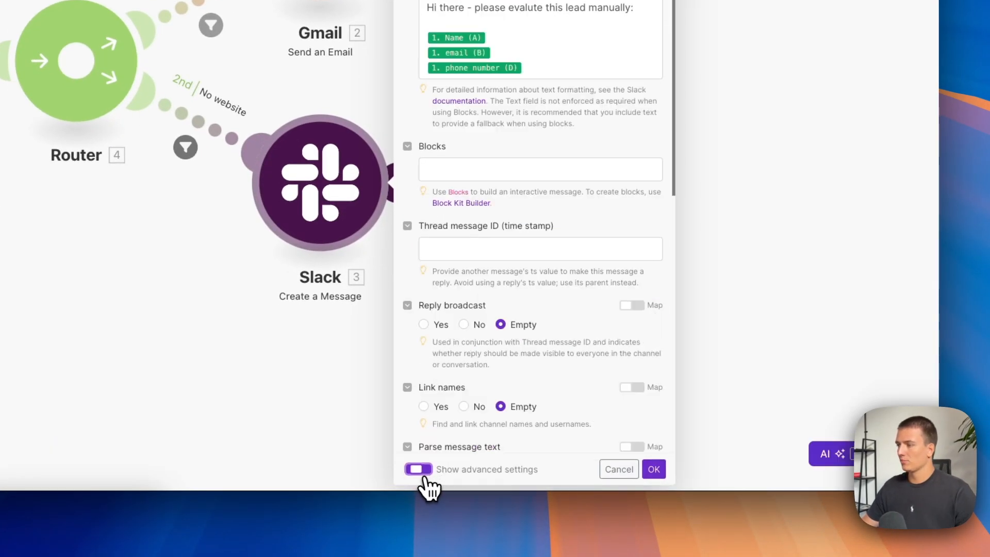
scroll(481, 192, "down", 8)
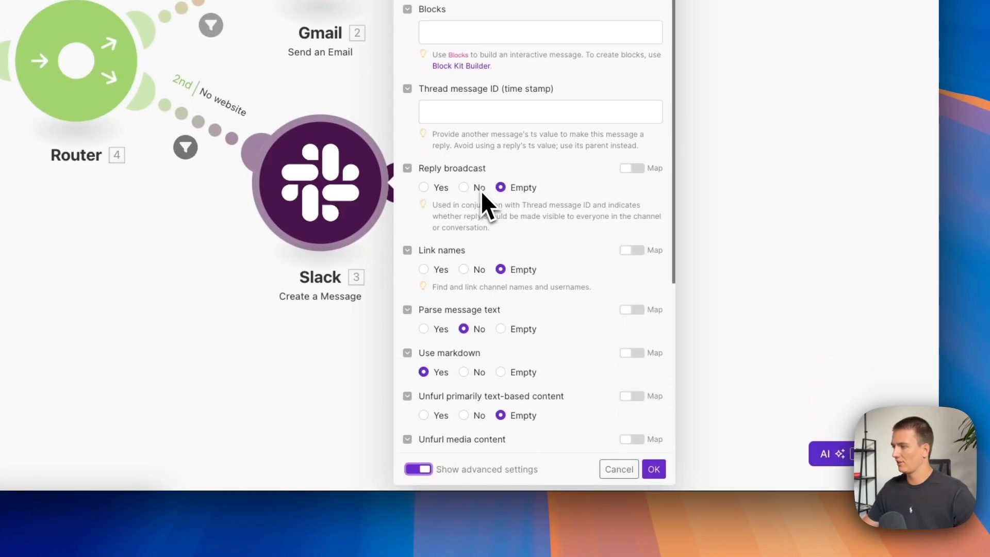
left_click(450, 323)
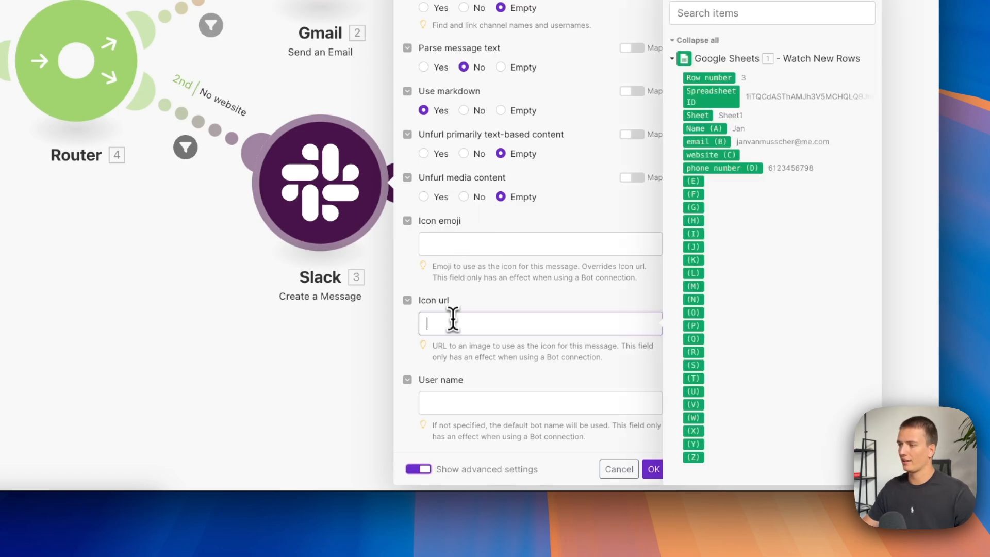
left_click(474, 404)
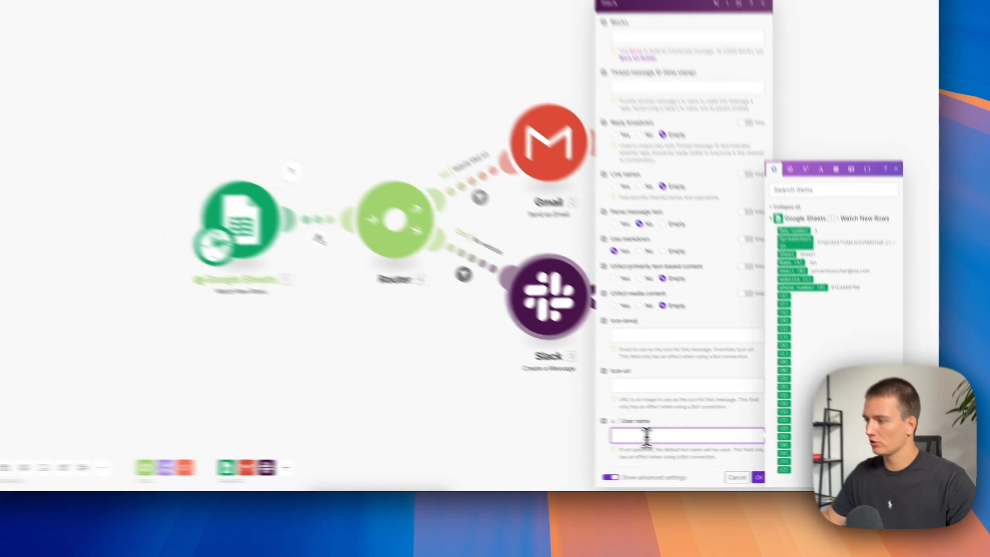
type("Sale")
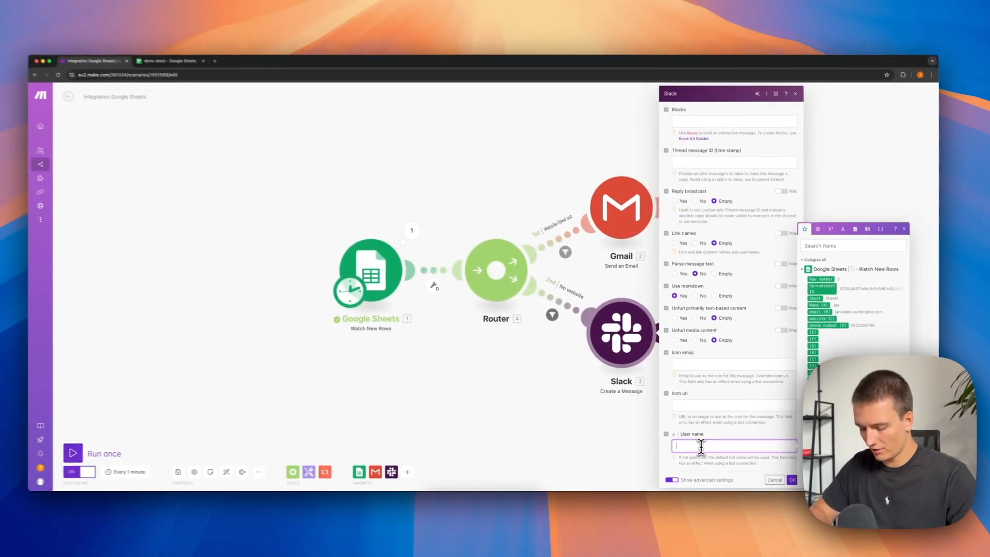
type("sBot")
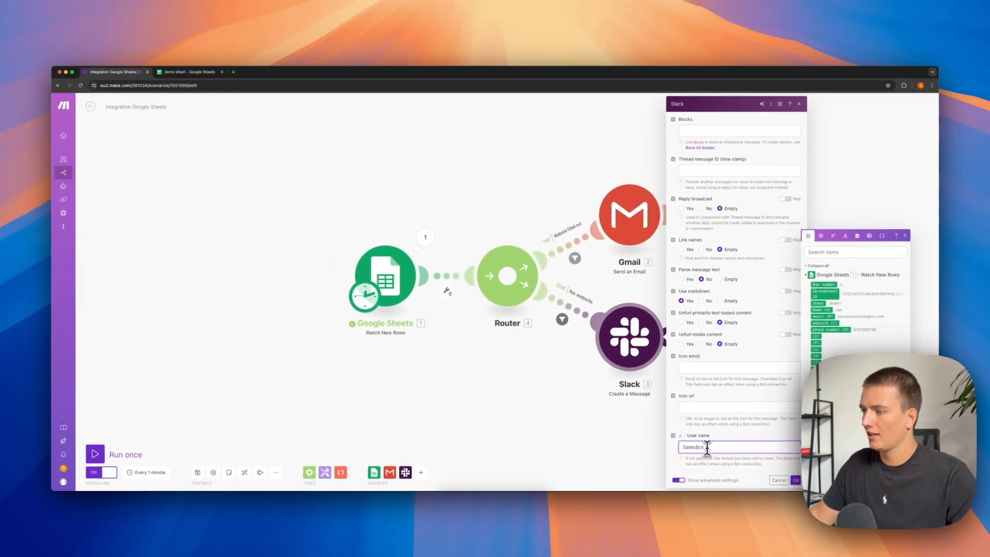
left_click(703, 367)
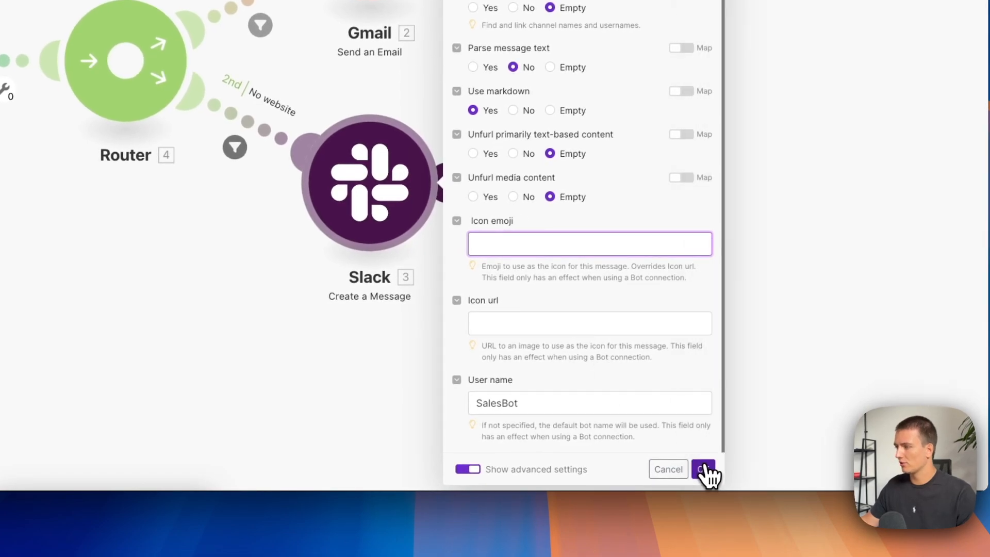
left_click(705, 470)
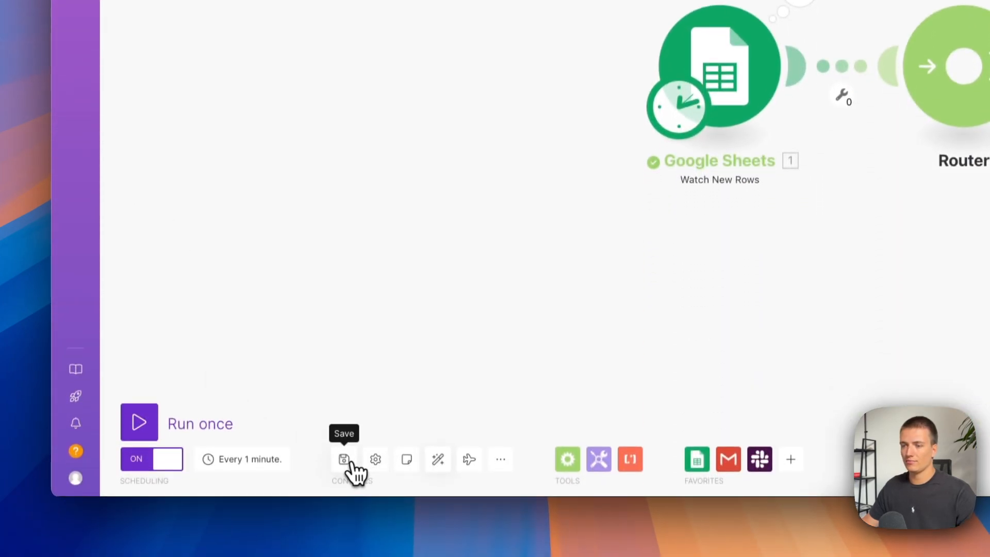
Save and leave the scenario editor, and copy the contact data without a website in A3:D3 of the demo sheet into row 4.
left_click(126, 140)
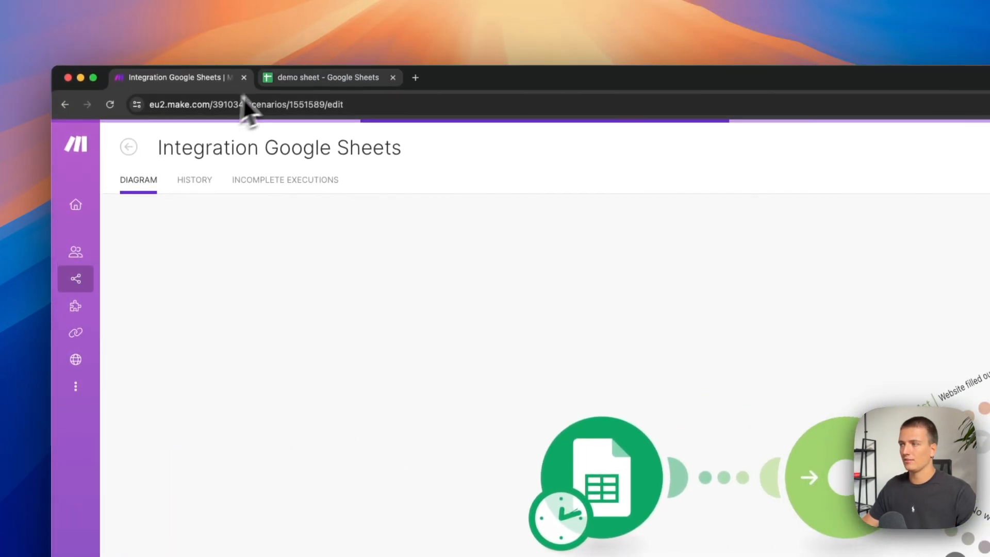
left_click(299, 83)
left_click(135, 257)
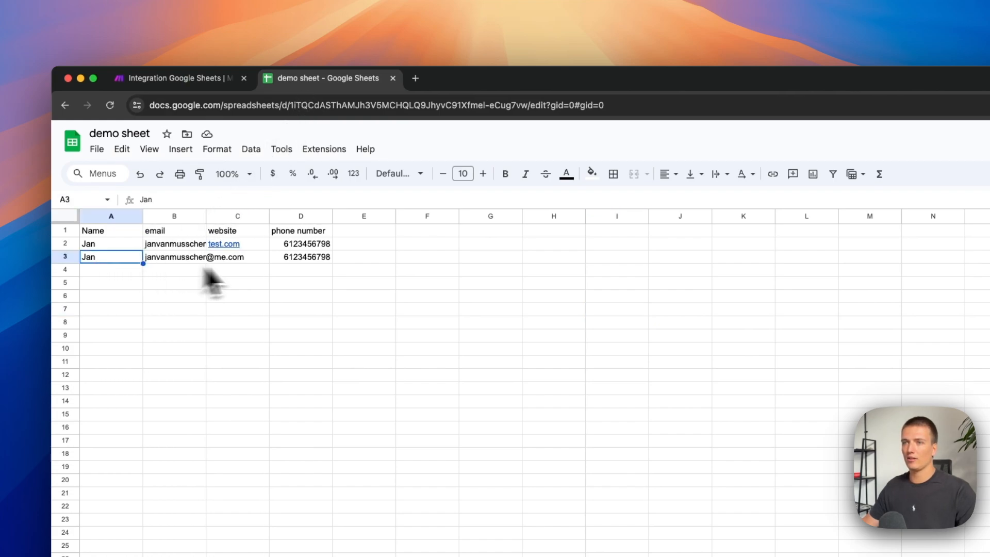
left_click(290, 258, "shift")
key("super+c")
key("Down")
key("super+v")
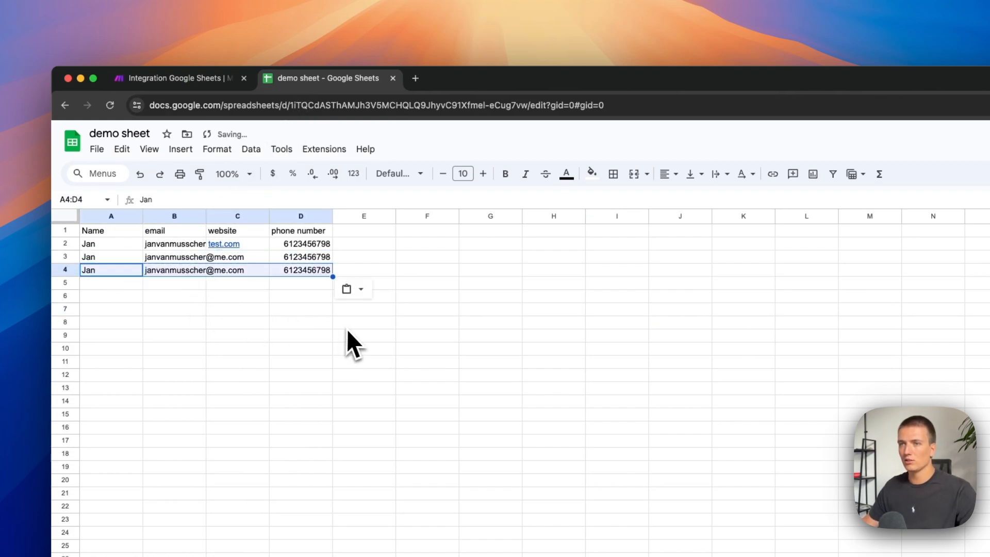
left_click(325, 374)
Switch to the Make scenario and inspect the filter results on the "Website filled out" and "No website" routes and the Slack module's output.
left_click(199, 80)
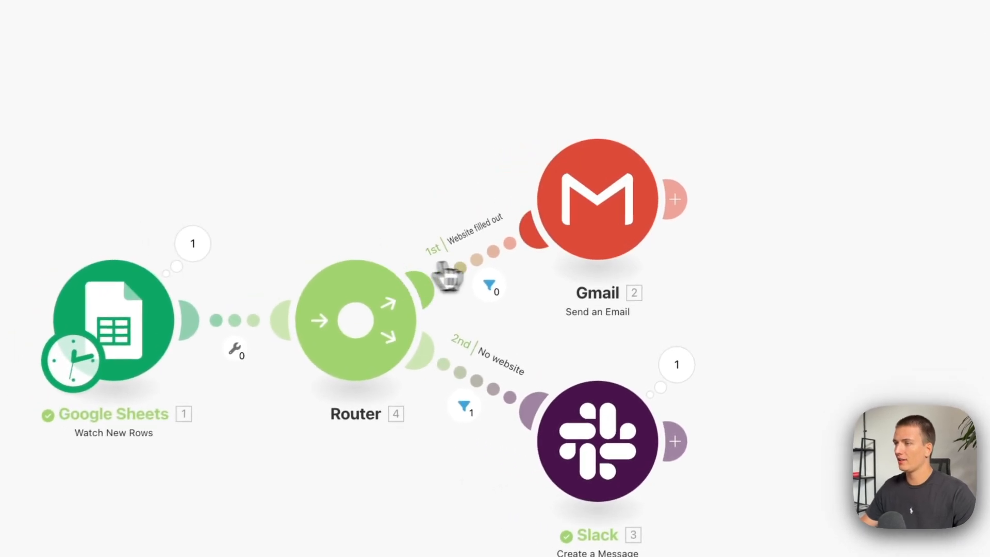
left_click(483, 264)
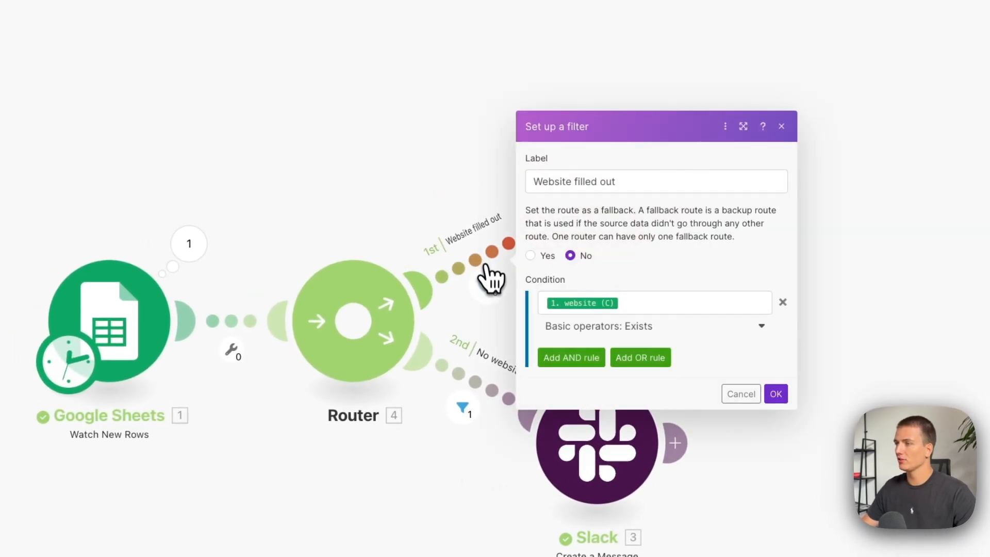
left_click(488, 286)
mouse_move(556, 308)
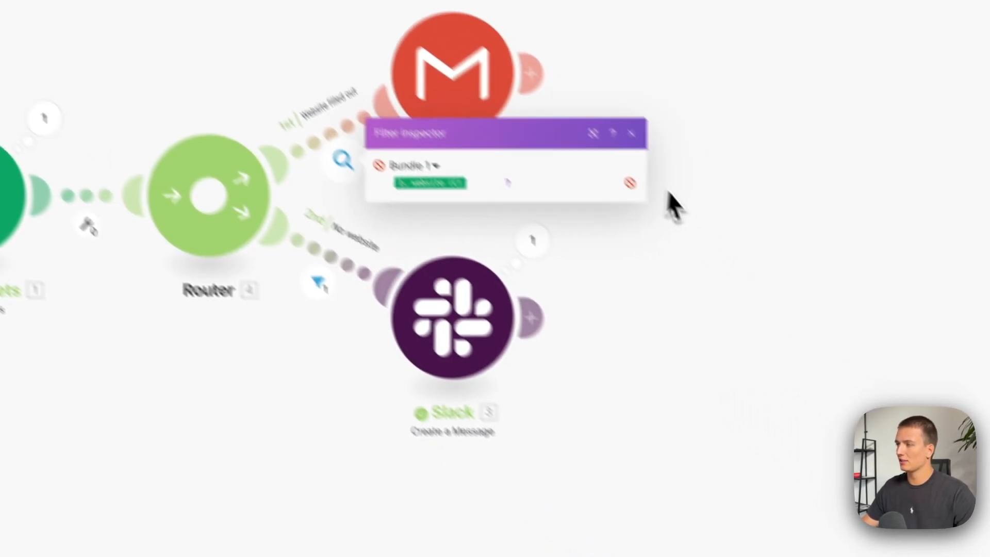
left_click(474, 412)
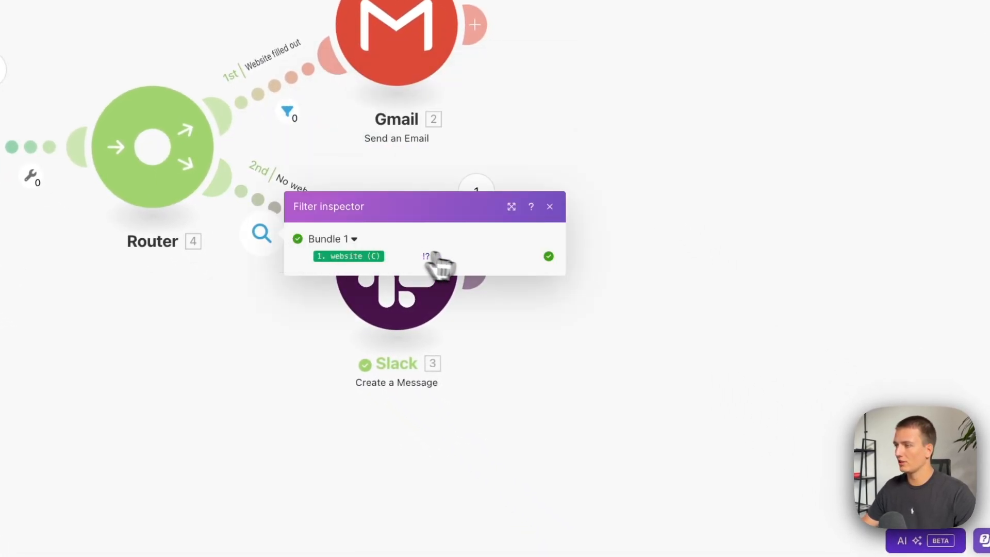
left_click(571, 377)
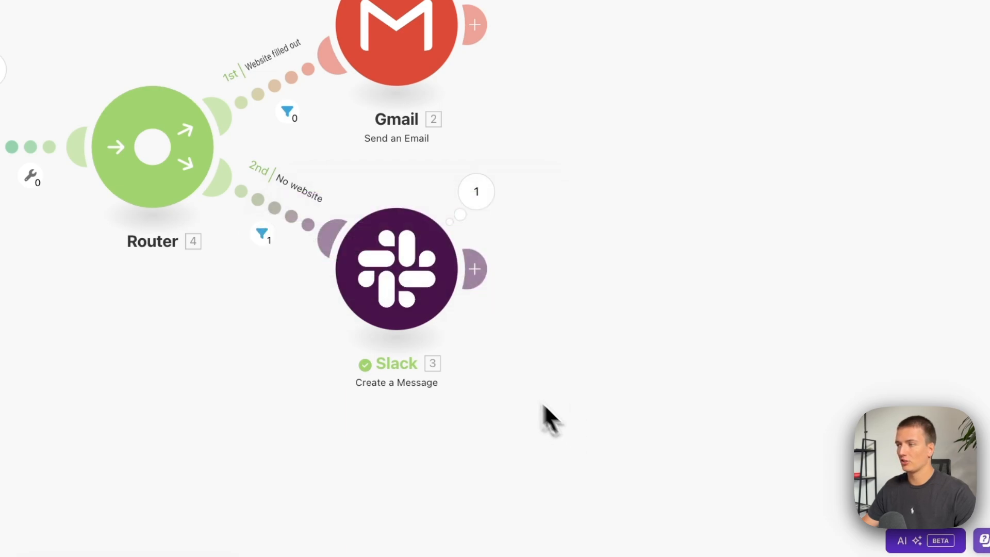
left_click(483, 206)
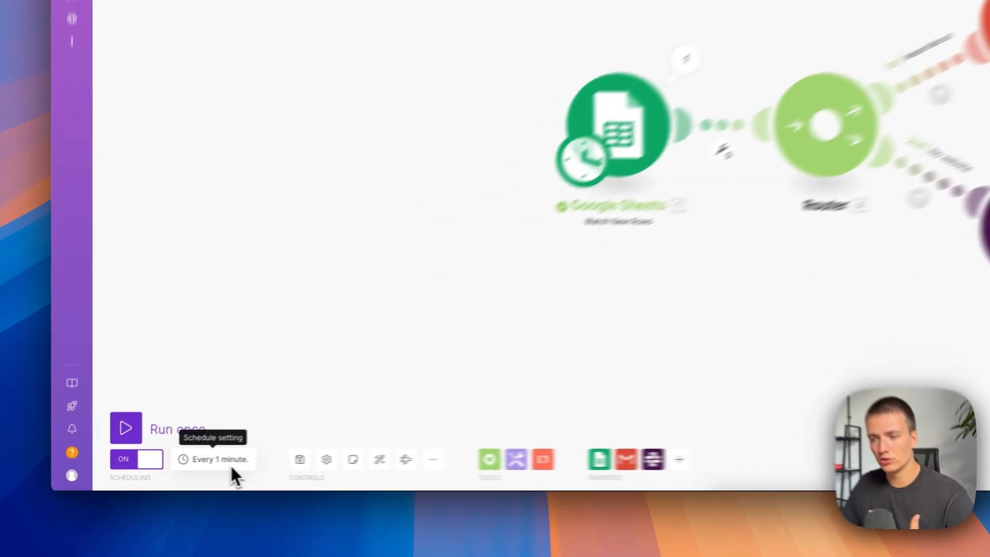
Open the scenario's schedule settings and set the regular interval to 15 minutes.
left_click(155, 477)
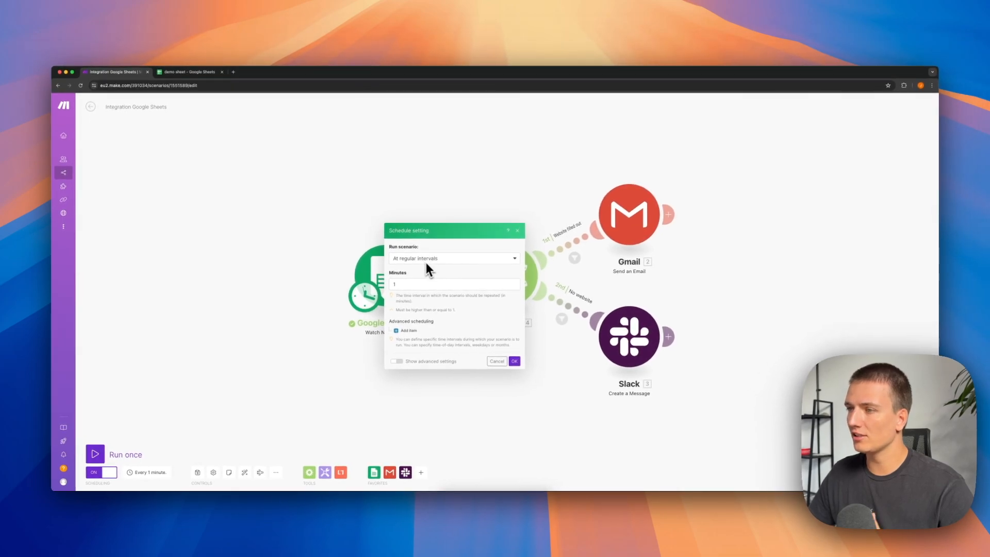
left_click(417, 284)
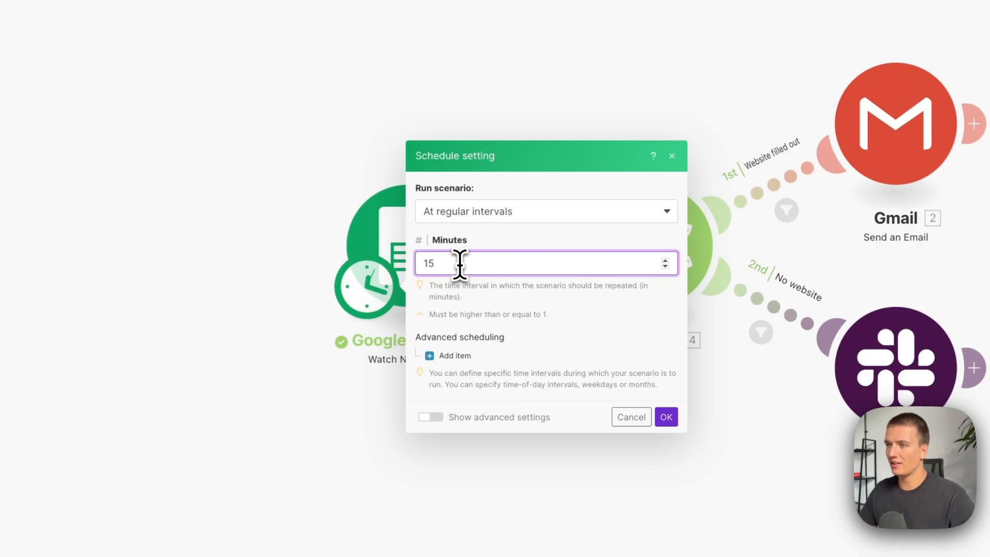
left_click(529, 297)
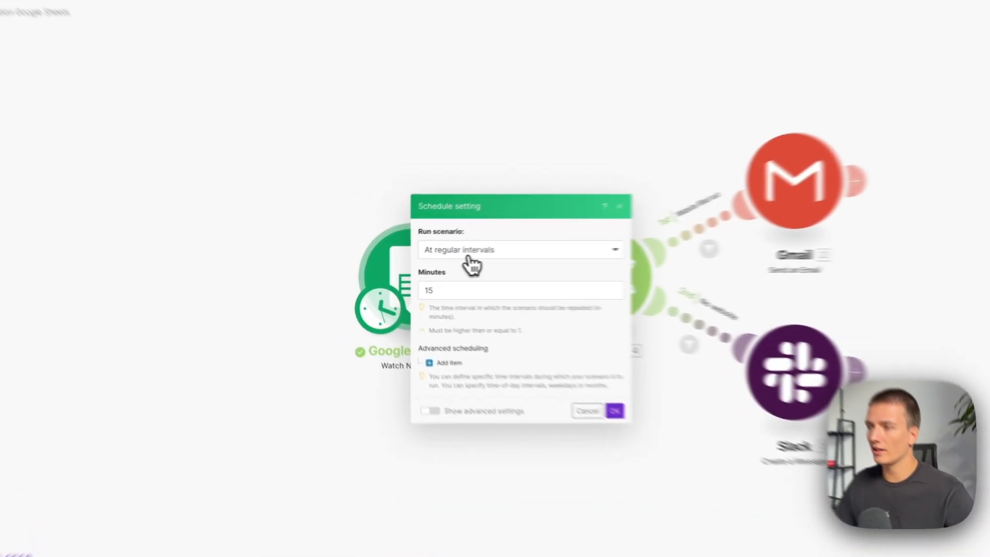
Schedule the scenario to run on days of the week, on Friday at 09:17, and confirm the schedule.
left_click(421, 261)
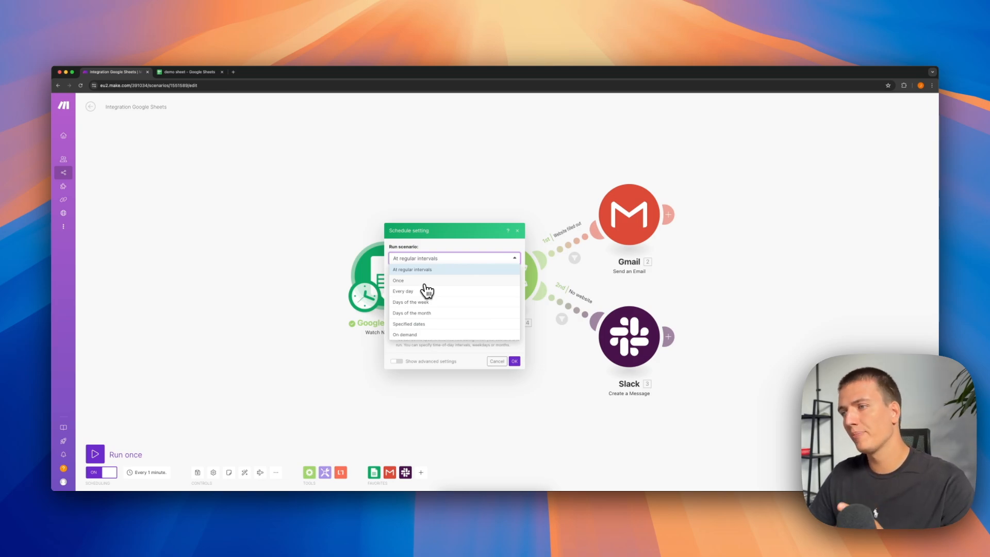
left_click(426, 302)
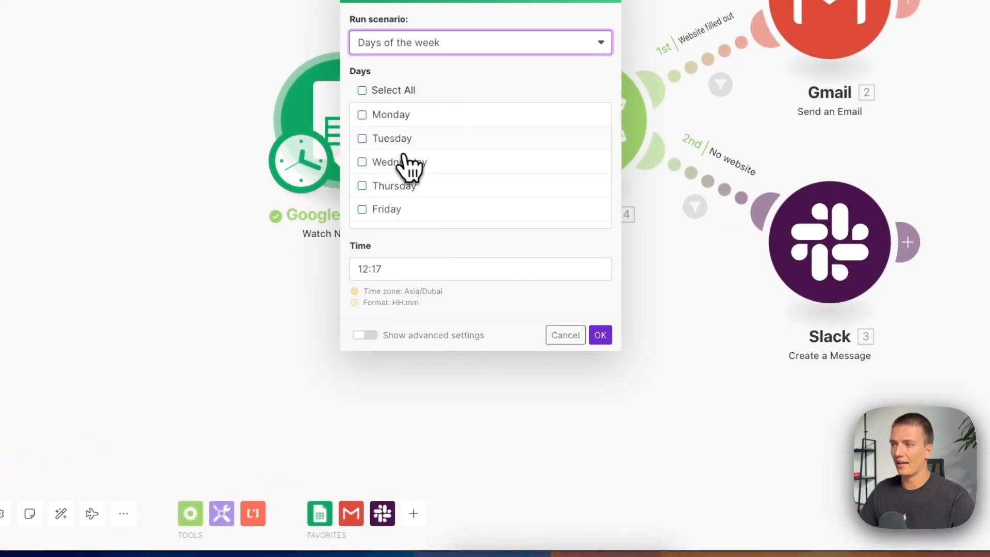
left_click(390, 210)
left_click(367, 273)
double_click(365, 269)
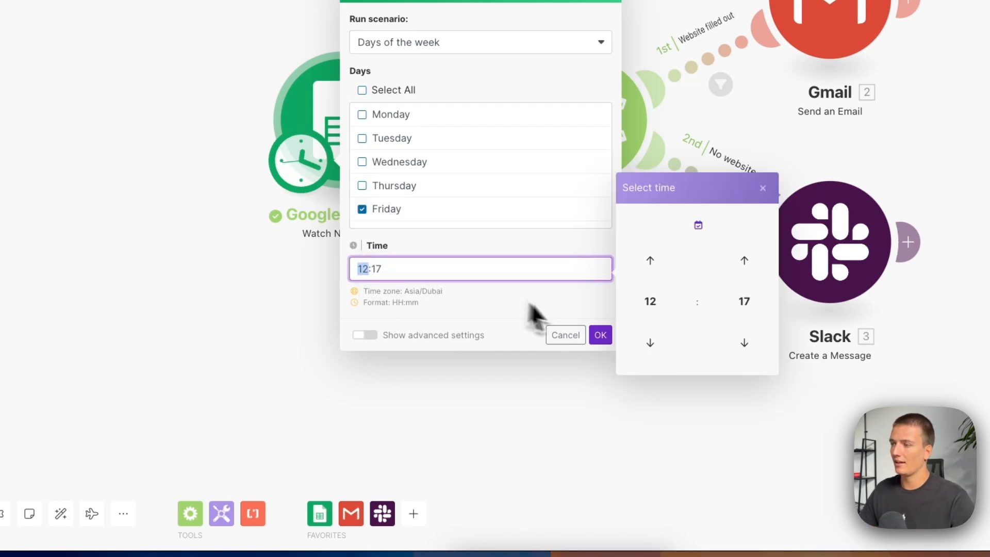
type("09")
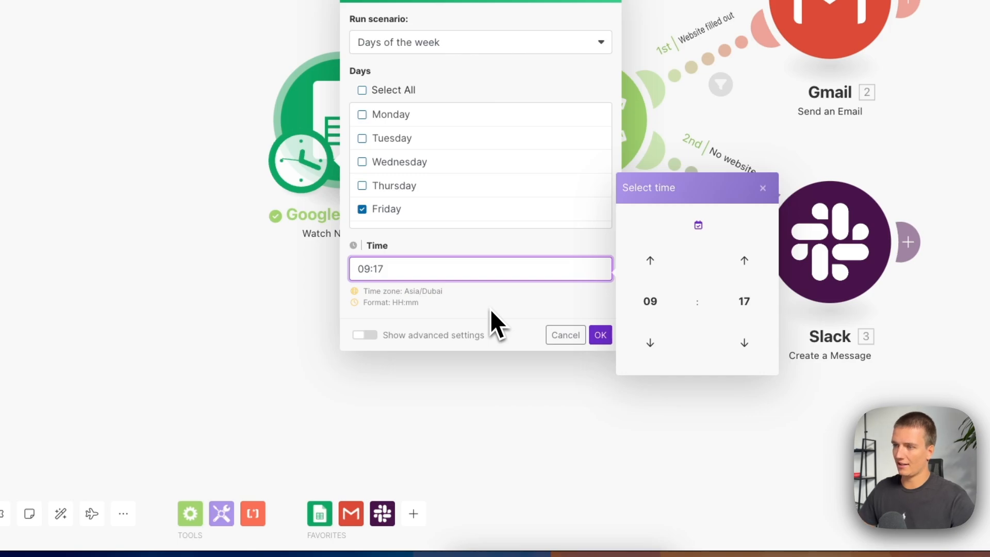
left_click(515, 311)
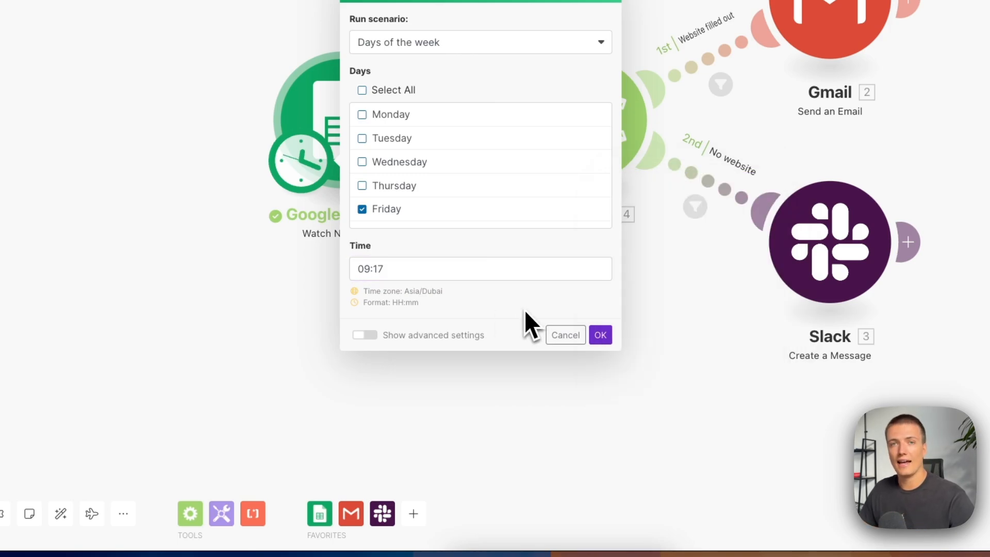
left_click(600, 335)
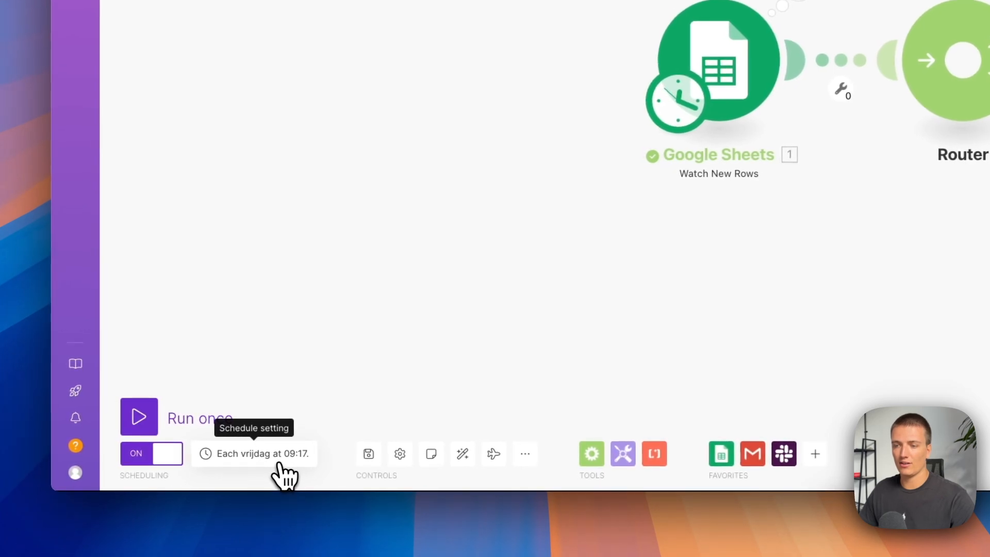
Reopen the schedule settings, view the available run options and close them without changes.
left_click(302, 461)
left_click(554, 160)
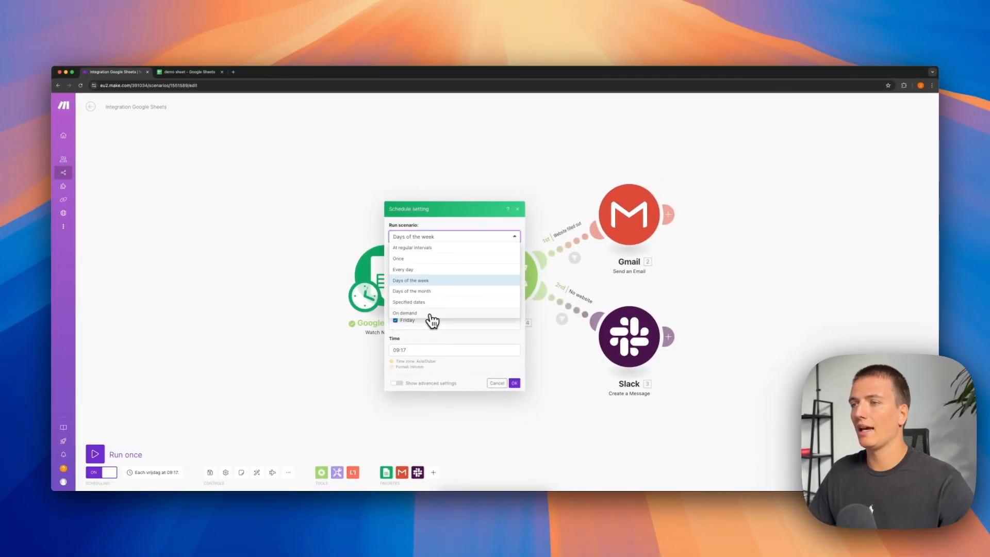
left_click(518, 210)
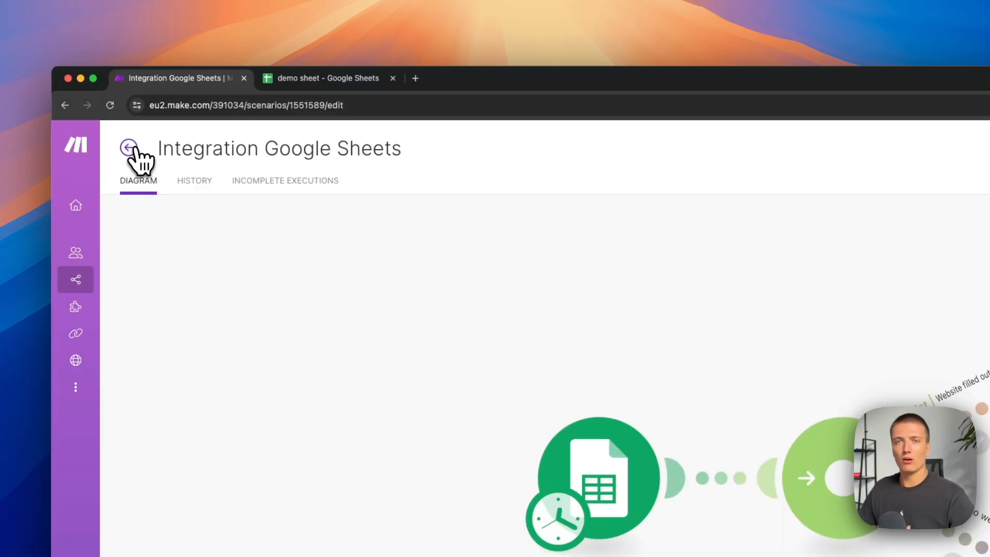
Return to the scenario list and create a new scenario in the "demo make.com video" folder.
left_click(91, 107)
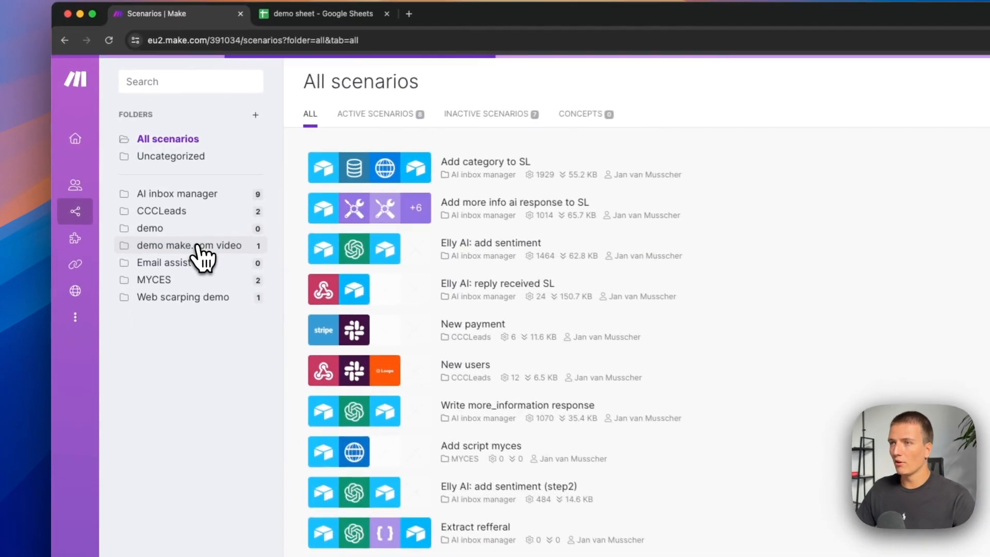
left_click(126, 195)
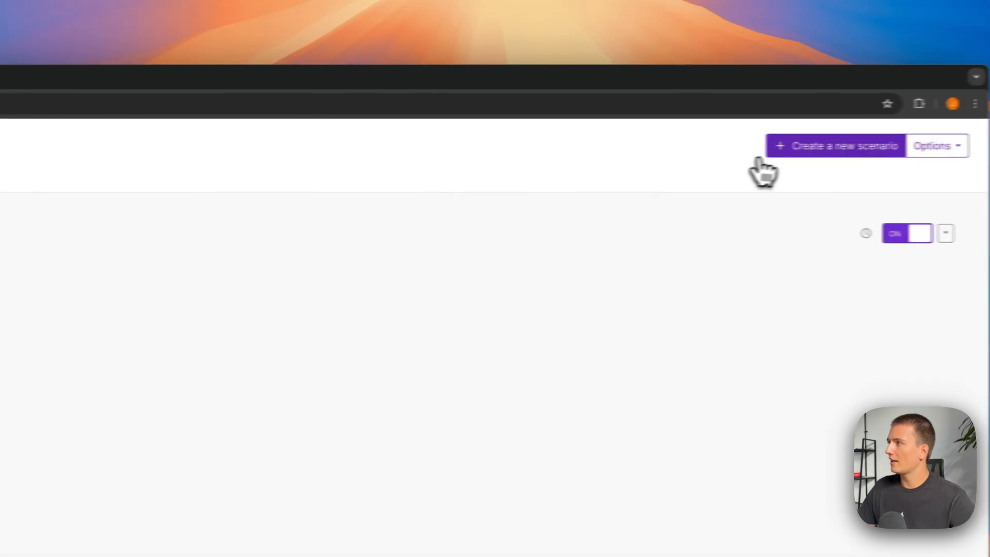
left_click(751, 159)
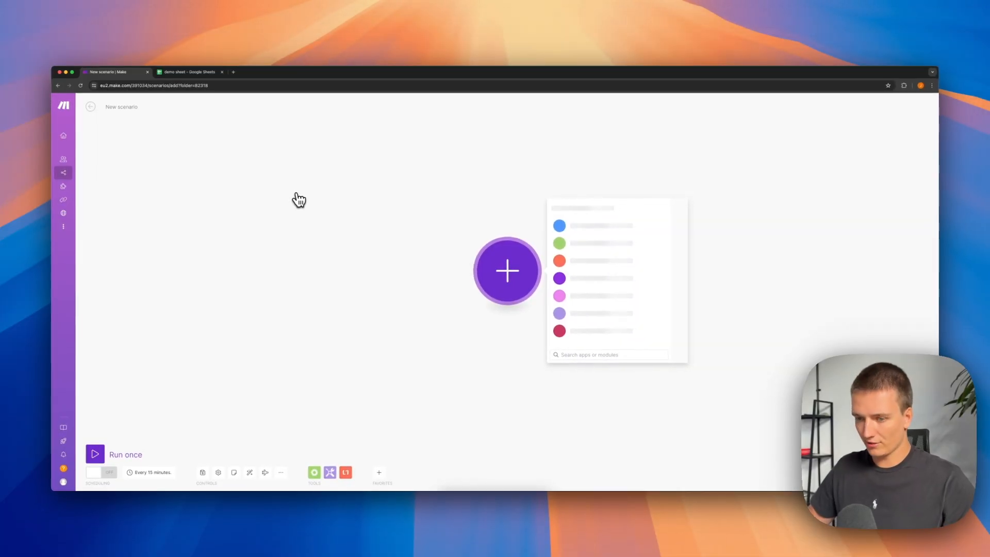
Find Airtable among the apps and add its Watch Responses trigger as the new scenario's first module.
type("a")
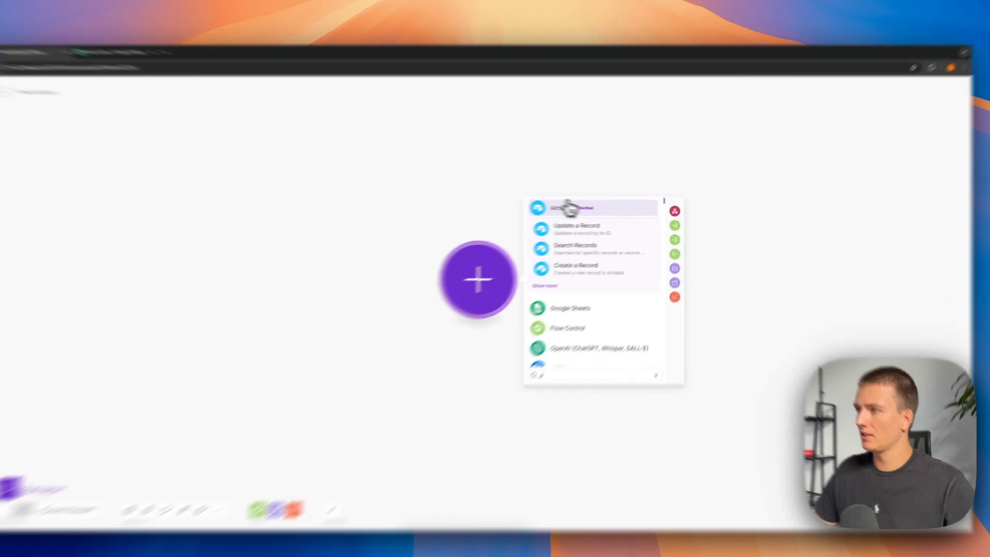
left_click(582, 208)
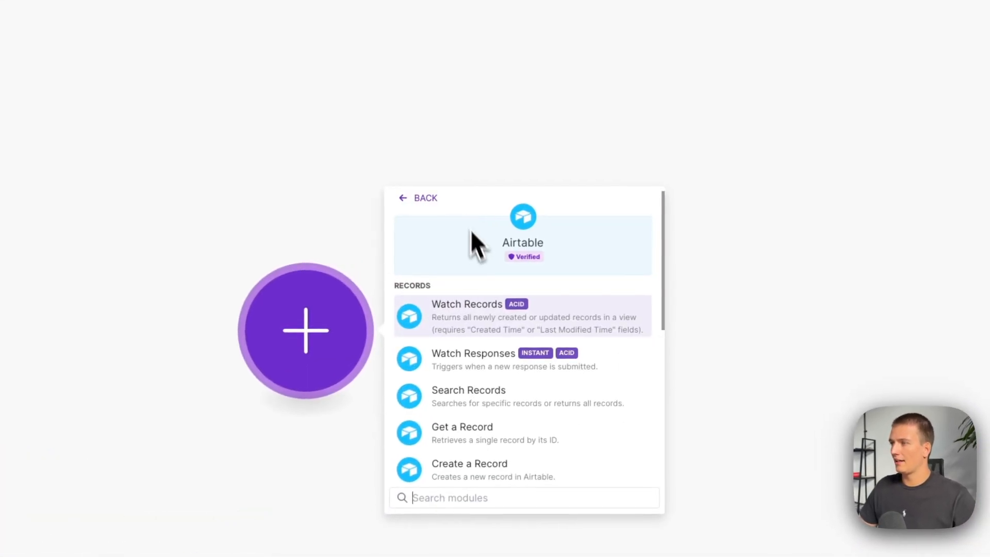
scroll(525, 370, "down", 1)
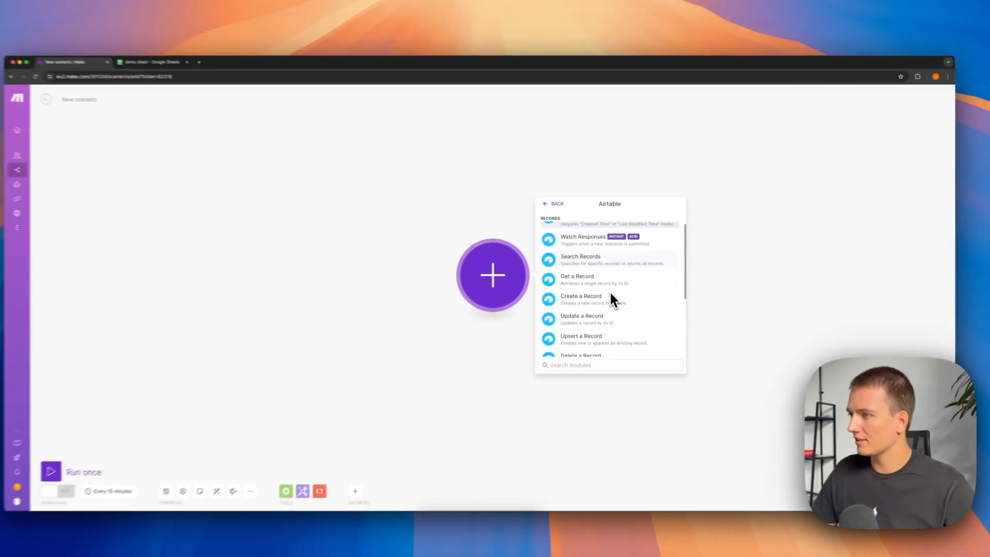
scroll(557, 339, "down", 5)
scroll(617, 286, "up", 5)
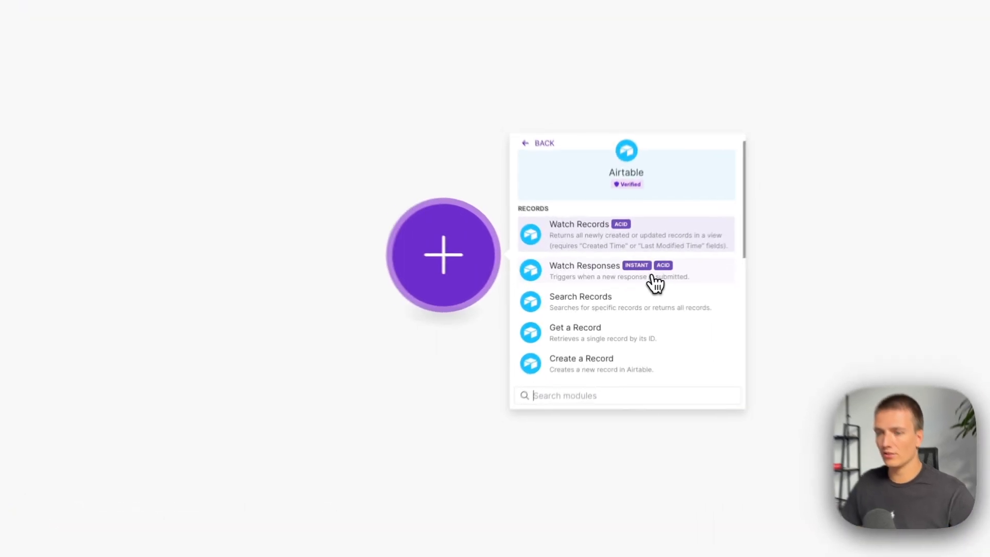
left_click(634, 284)
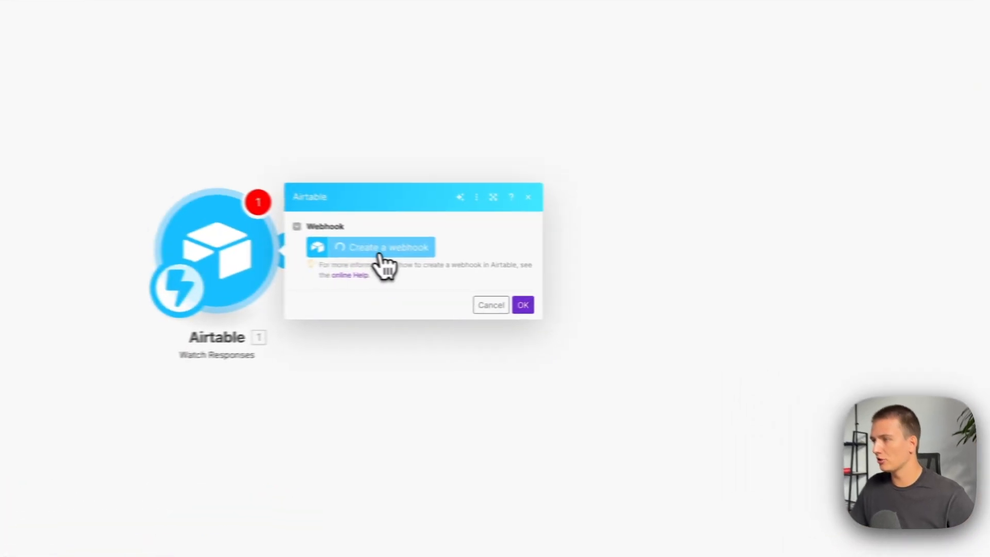
Open webhook creation for the Airtable trigger and read the Watch Responses instructions in Make's online help.
left_click(596, 271)
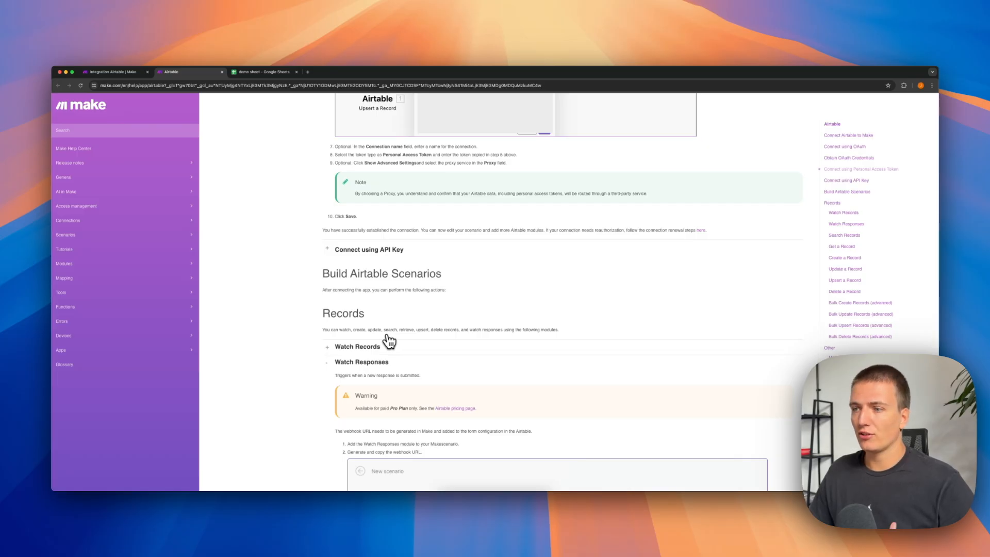
scroll(387, 339, "down", 5)
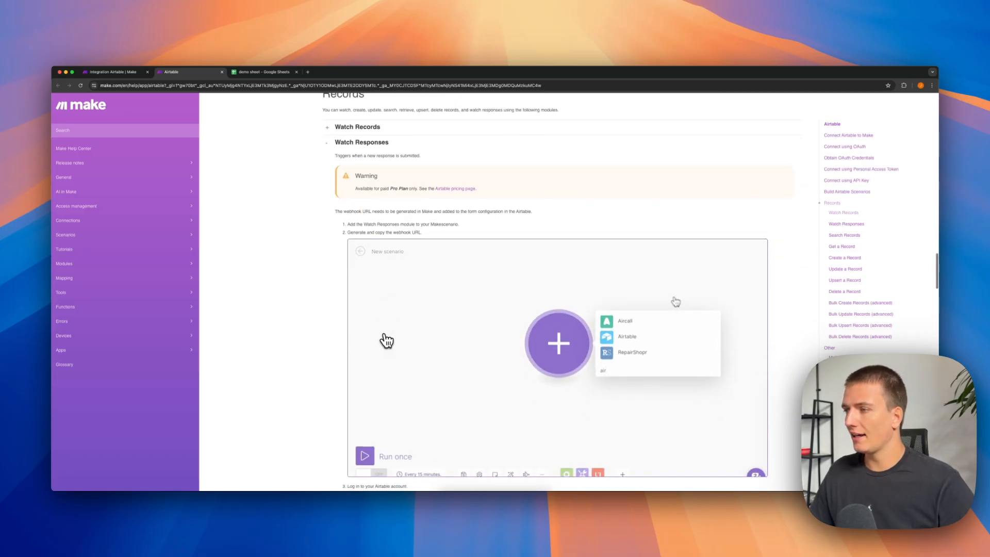
scroll(403, 336, "down", 1)
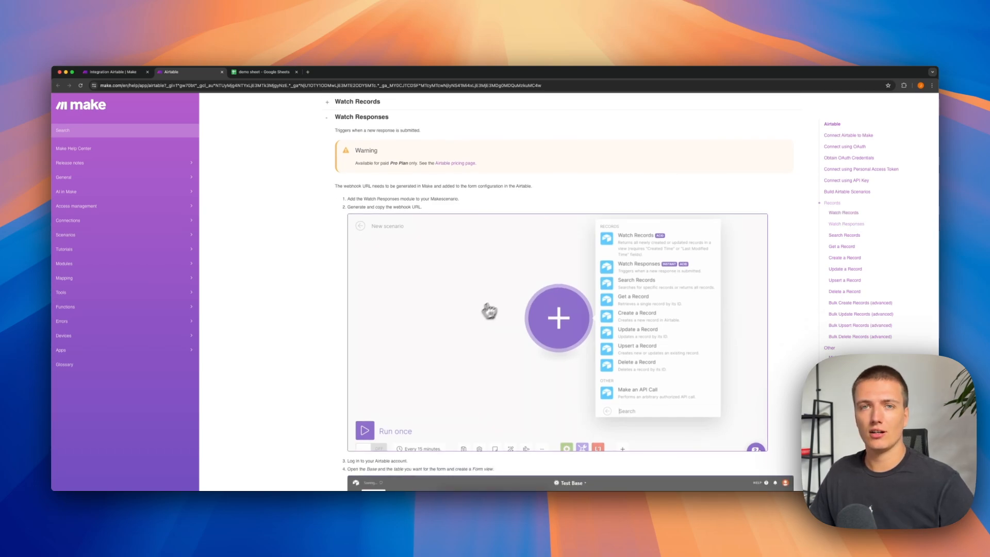
scroll(477, 320, "down", 2)
scroll(468, 329, "down", 6)
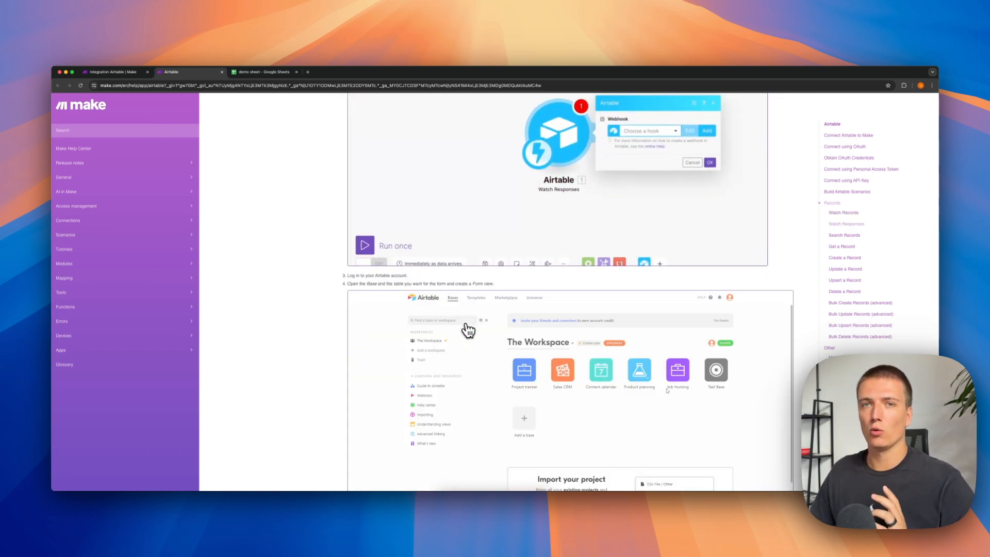
scroll(468, 330, "down", 1)
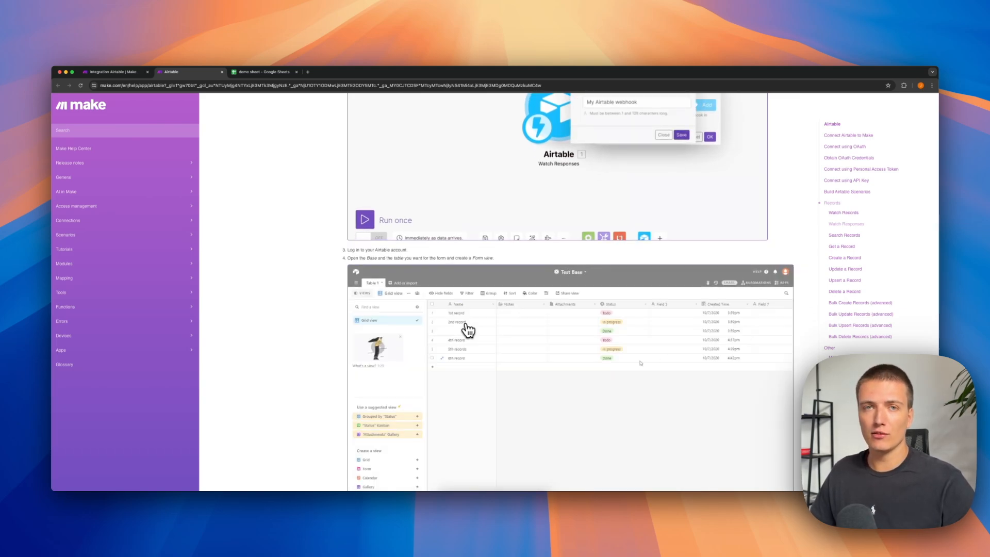
Return to the scenario and sketch a whiteboard funnel beside a WebHook label, with one arrow entering it and one arrow below pointing away.
left_click(128, 73)
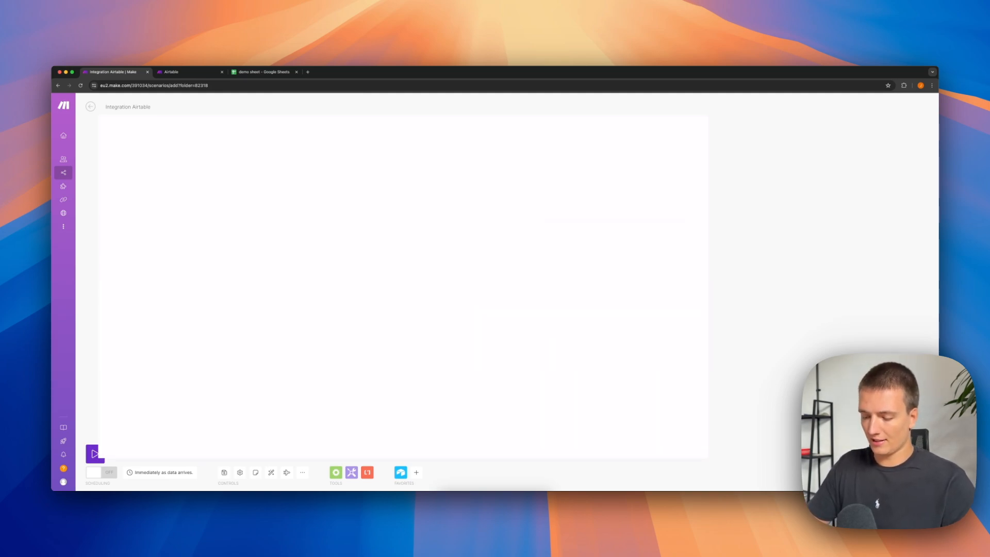
mouse_move(127, 135)
left_mouse_down()
mouse_move(130, 147)
mouse_move(169, 129)
left_mouse_up()
left_click_drag(184, 141, 186, 143)
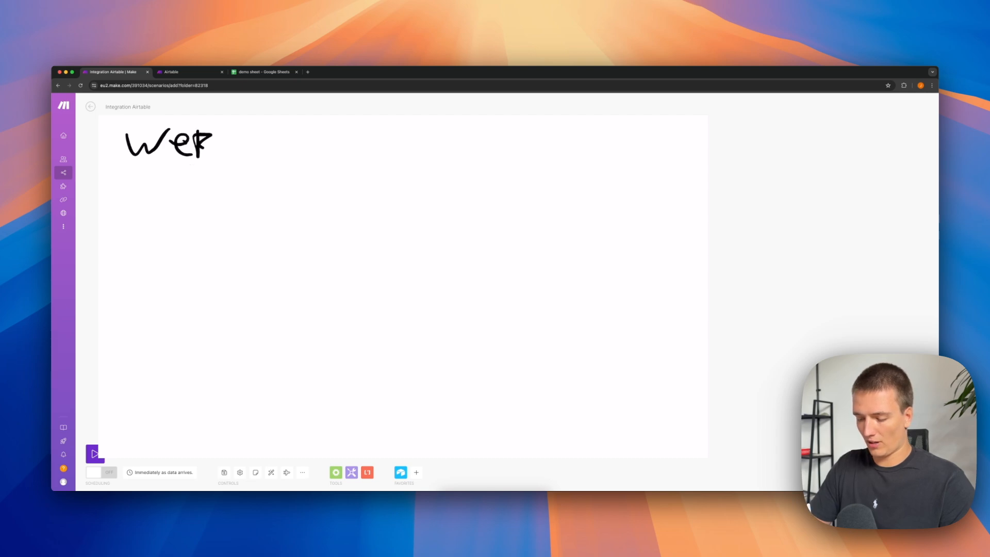
left_click_drag(525, 323, 437, 211)
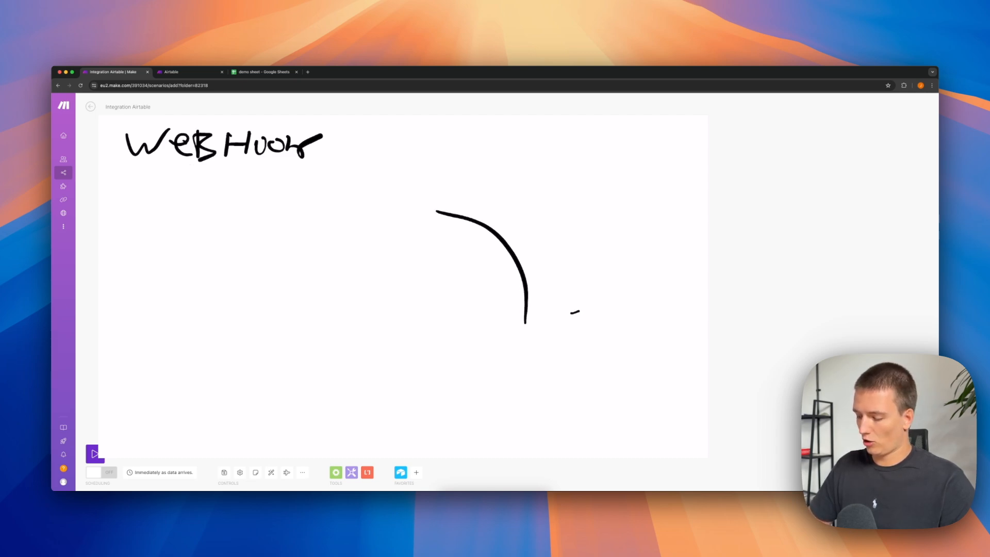
left_click_drag(571, 312, 653, 217)
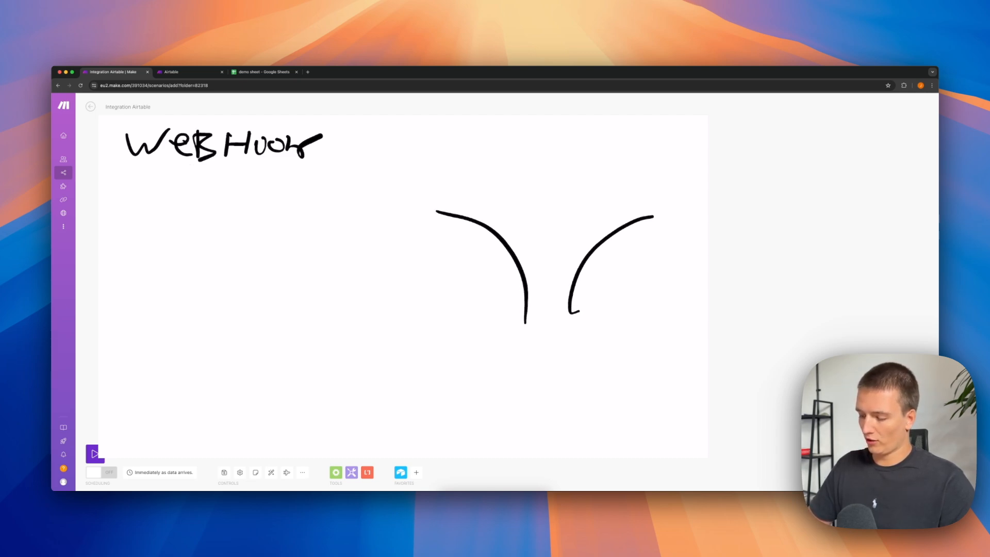
left_click_drag(539, 125, 549, 210)
left_click_drag(555, 203, 564, 194)
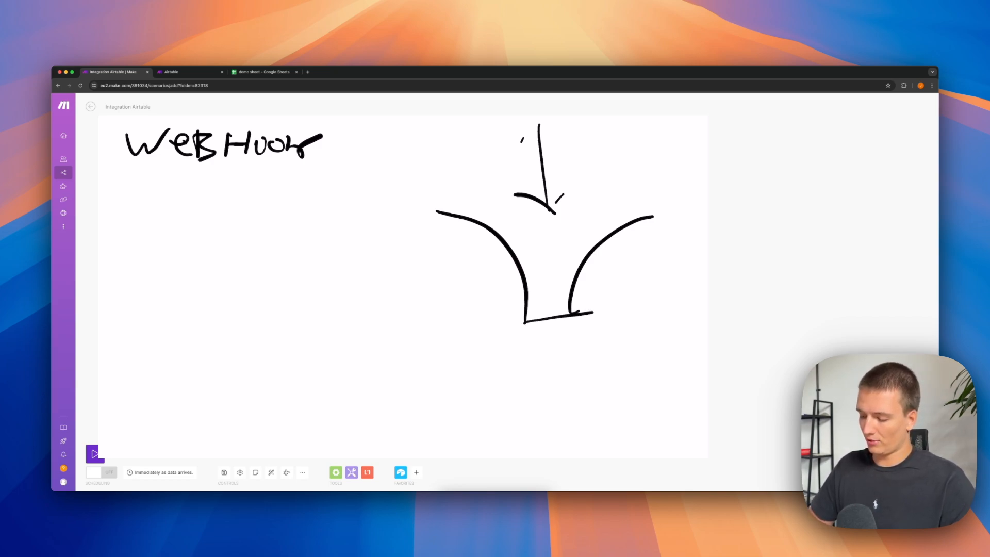
left_click_drag(588, 358, 627, 341)
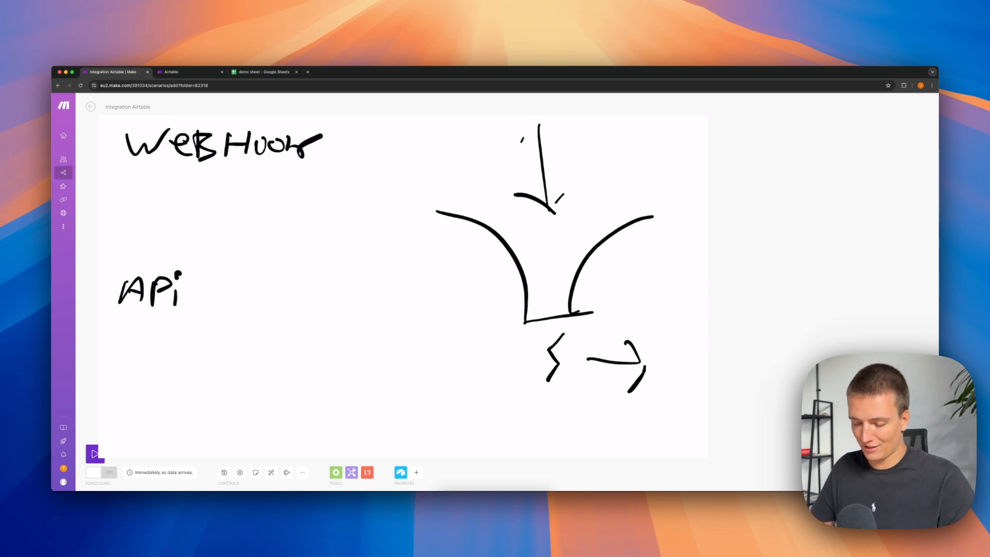
Underline the handwritten API and WebHook labels, and draw an arrow pointing into WebHook and another pointing out of API.
left_click_drag(114, 316, 196, 318)
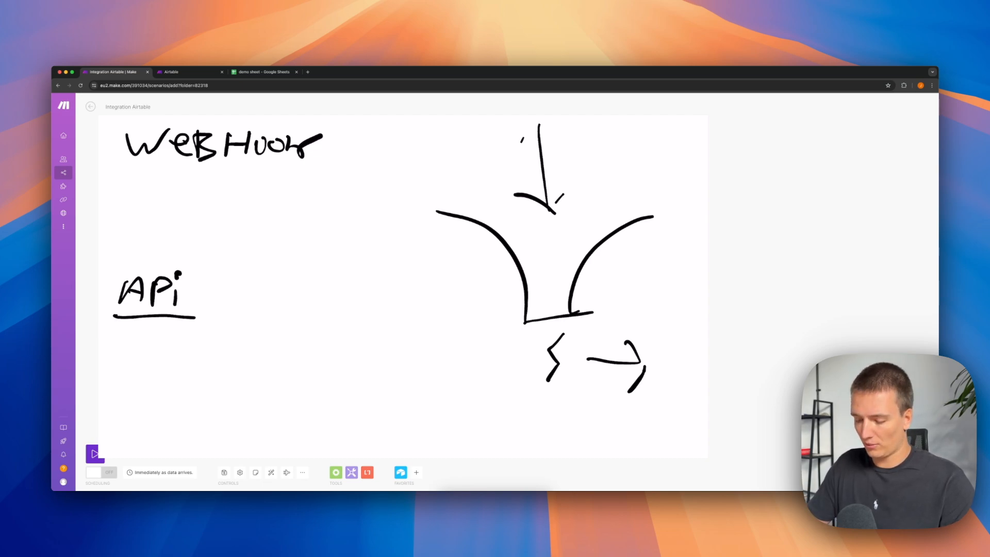
left_click_drag(336, 135, 407, 129)
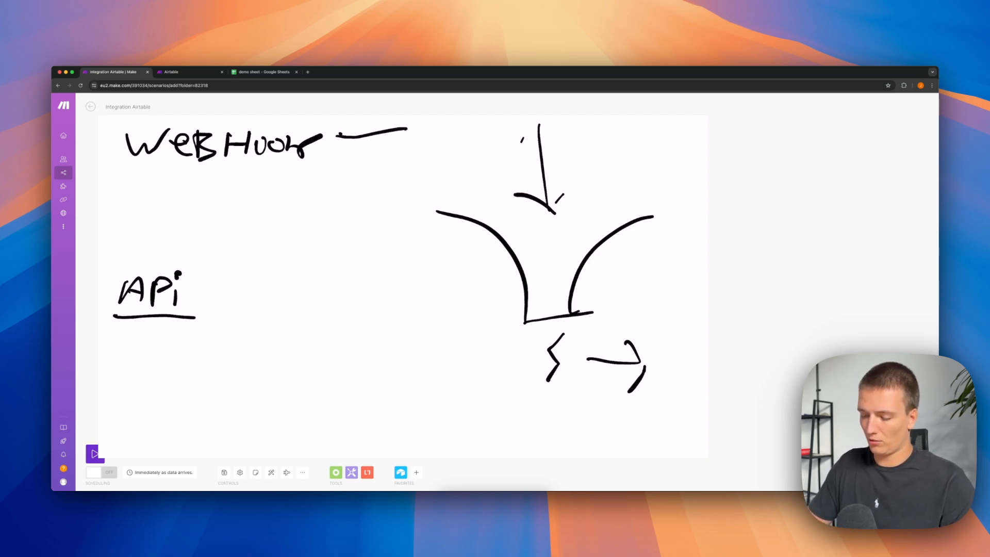
left_click_drag(216, 294, 279, 270)
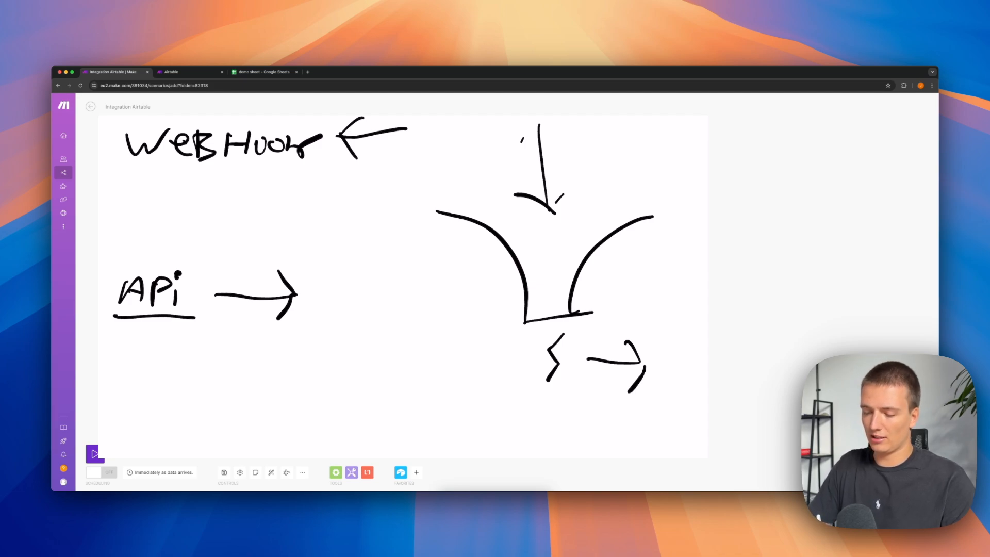
left_click_drag(125, 165, 331, 174)
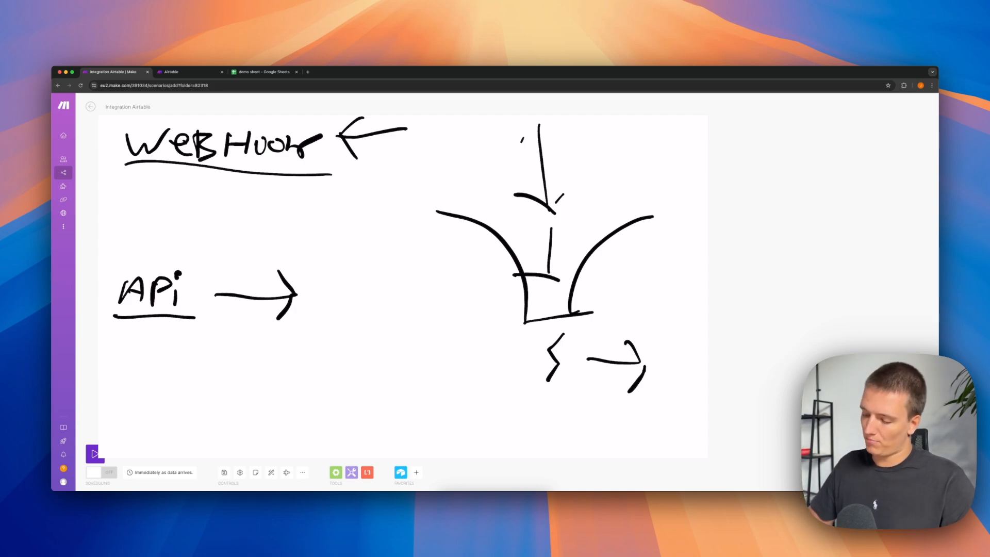
left_click_drag(552, 392, 646, 410)
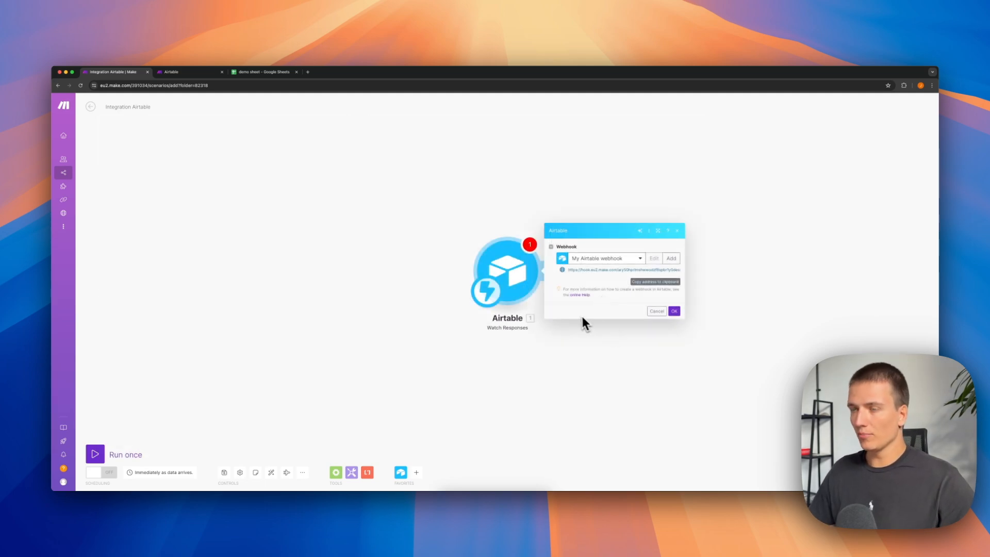
Open Airtable in a new browser tab and create a new base from scratch.
key("super+t")
type("airtable.com")
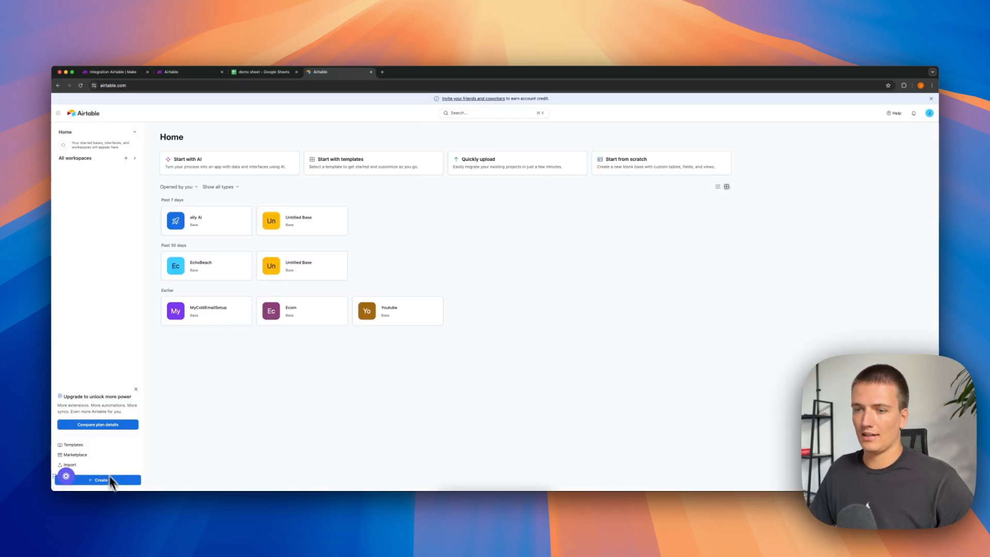
left_click(109, 480)
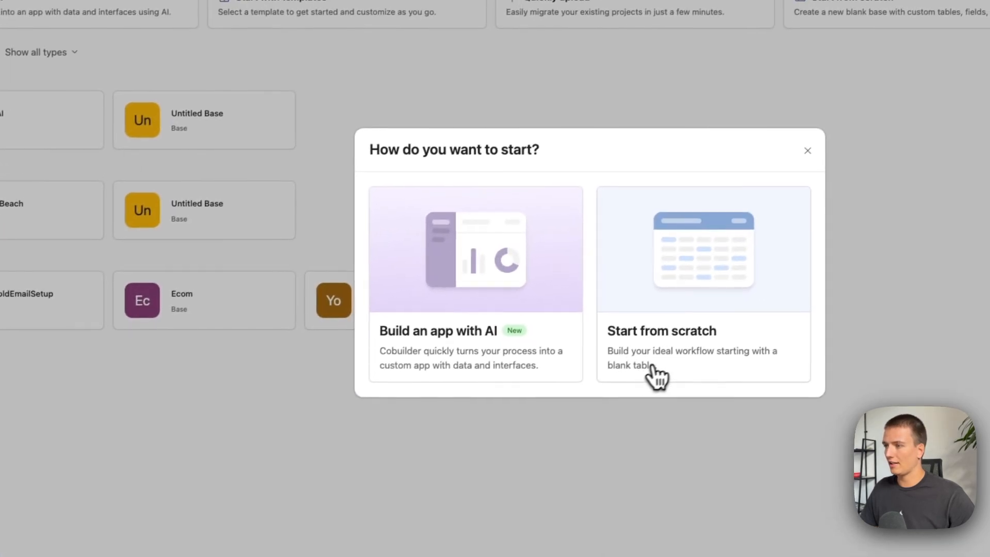
left_click(657, 374)
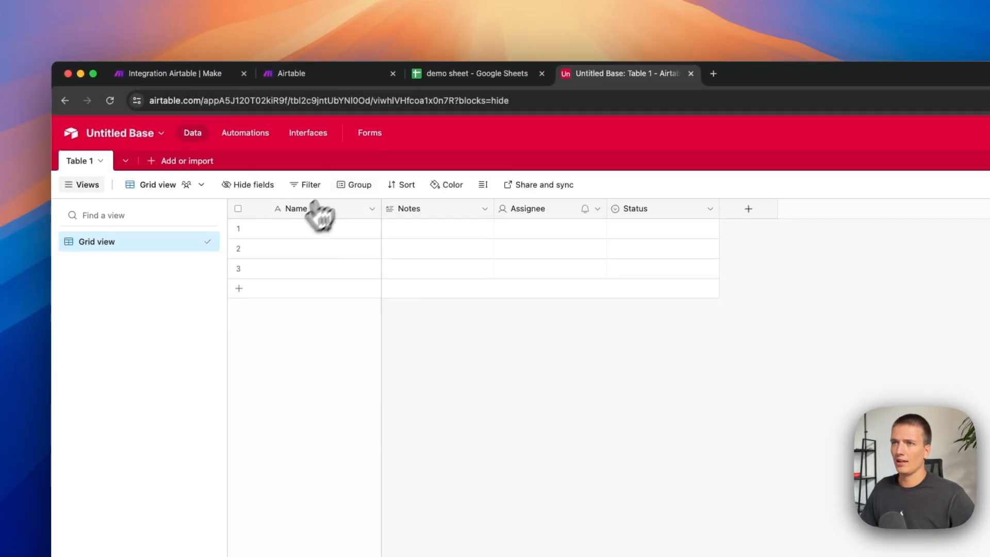
Create the base's first form, sending responses to Table 1 and keeping the form name New Table 1.
left_click(372, 134)
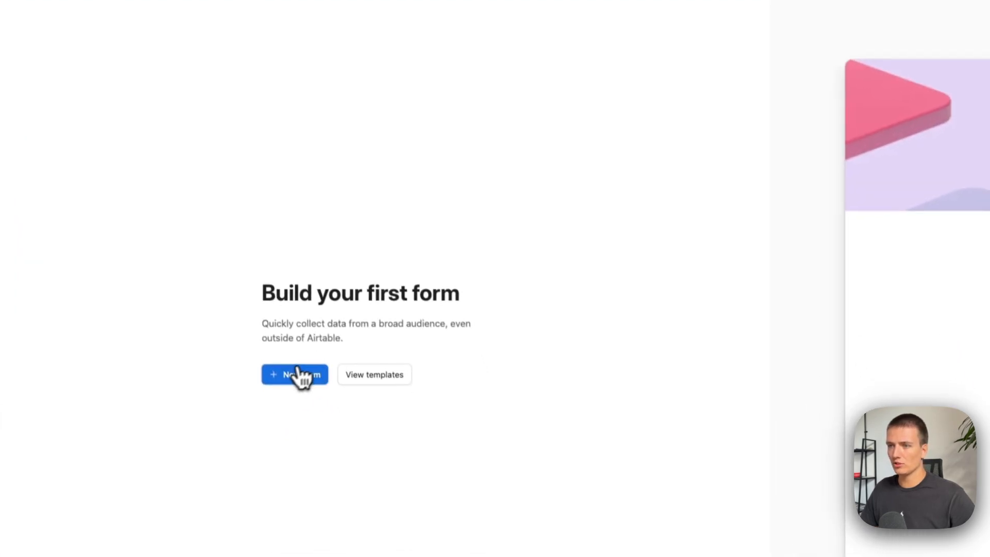
left_click(300, 373)
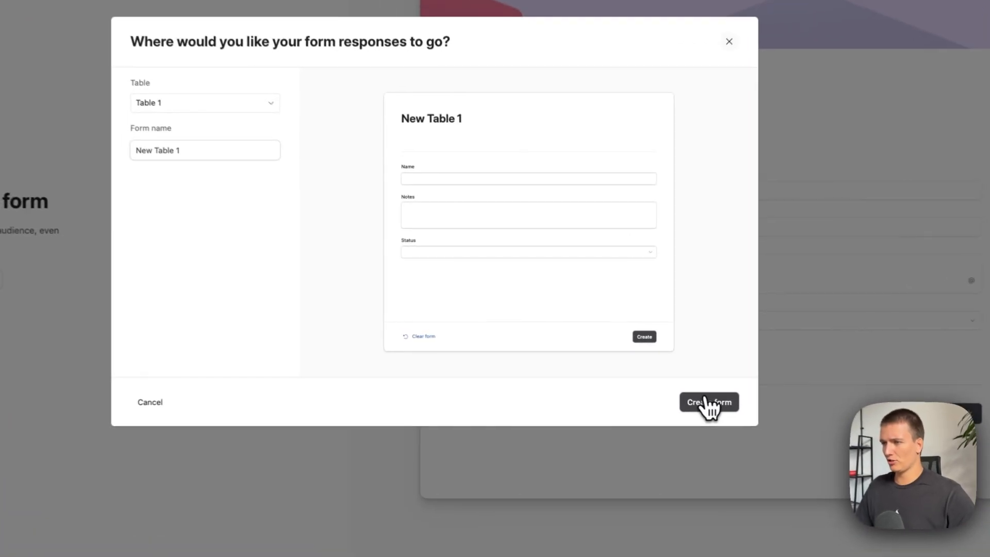
left_click(663, 393)
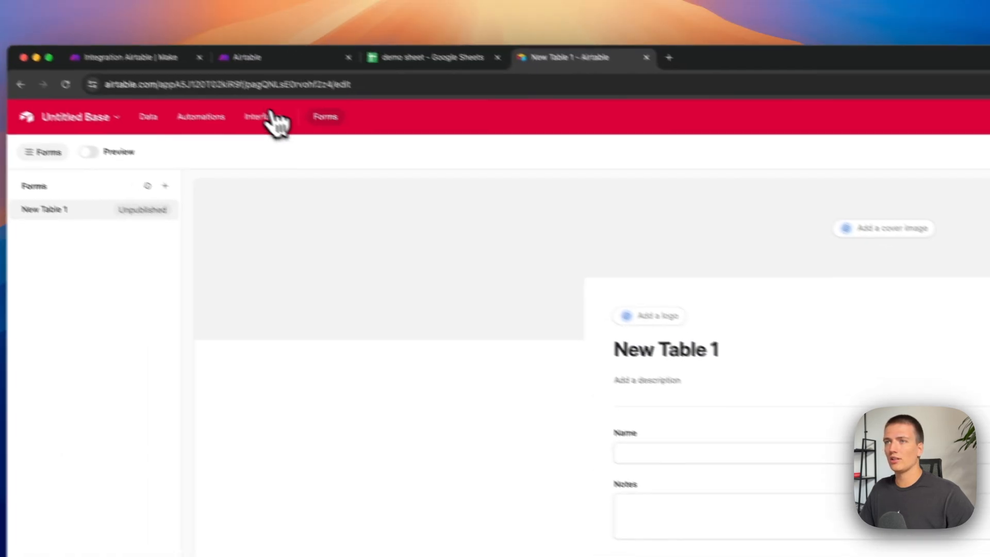
Read Make's online help on redirecting to the webhook URL after the Airtable form is submitted.
left_click(309, 59)
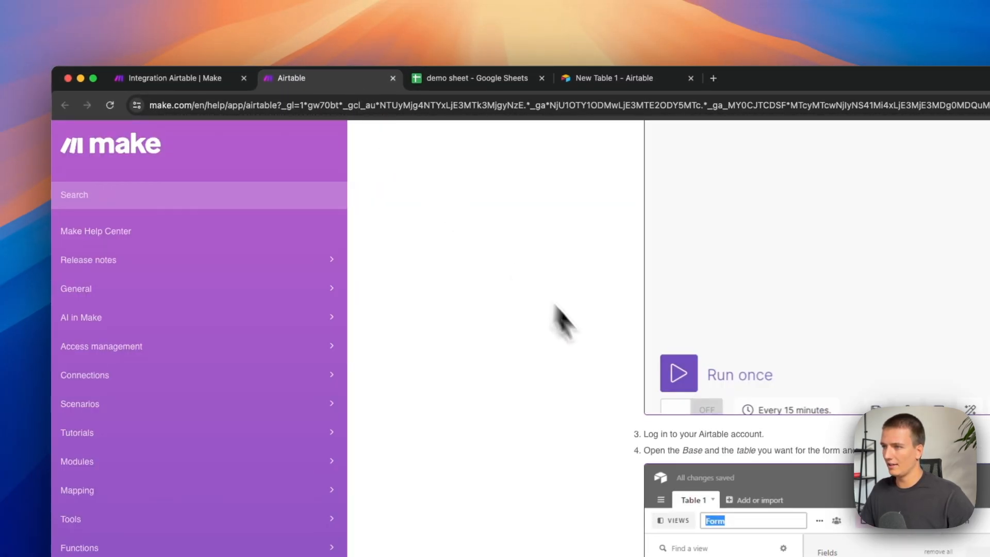
scroll(618, 363, "up", 2)
scroll(639, 413, "down", 4)
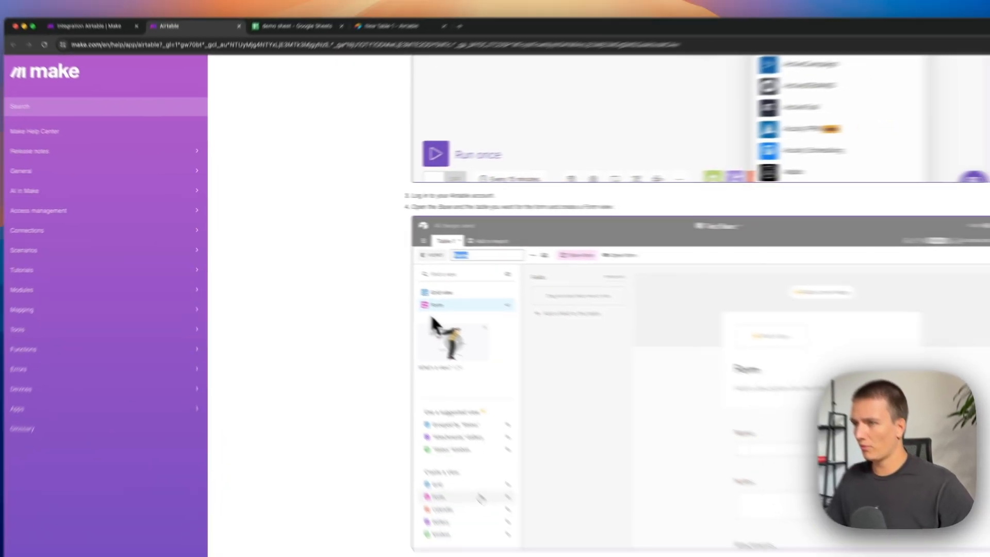
scroll(436, 325, "down", 5)
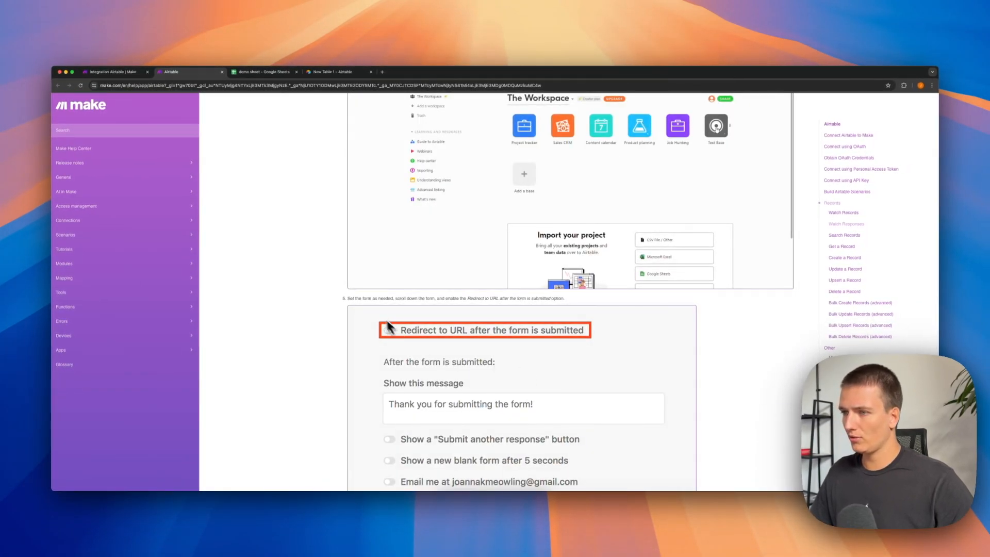
scroll(377, 314, "down", 3)
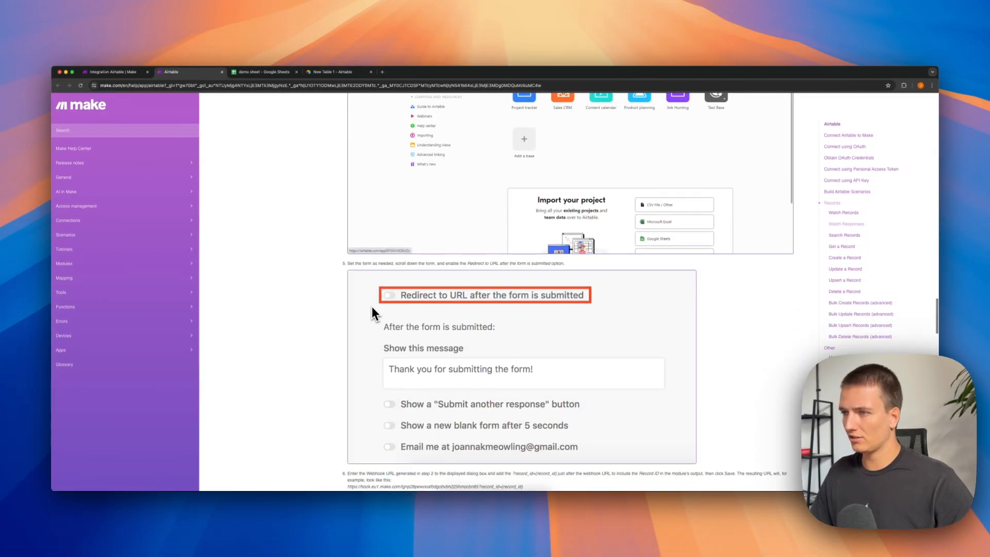
scroll(434, 349, "down", 2)
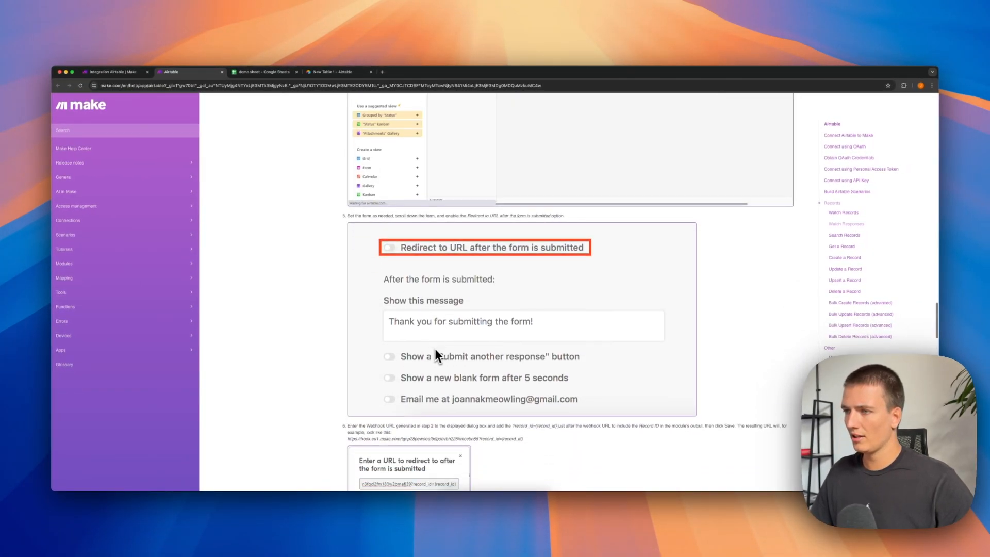
scroll(468, 279, "down", 2)
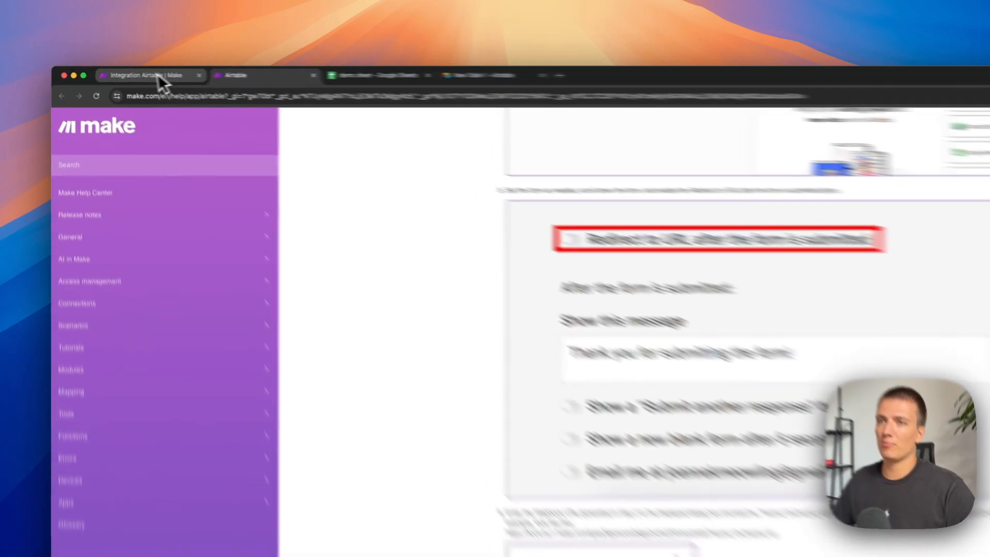
Copy the webhook address from Make's Airtable trigger and enable Redirect to URL in the Airtable form's submission options.
left_click(111, 72)
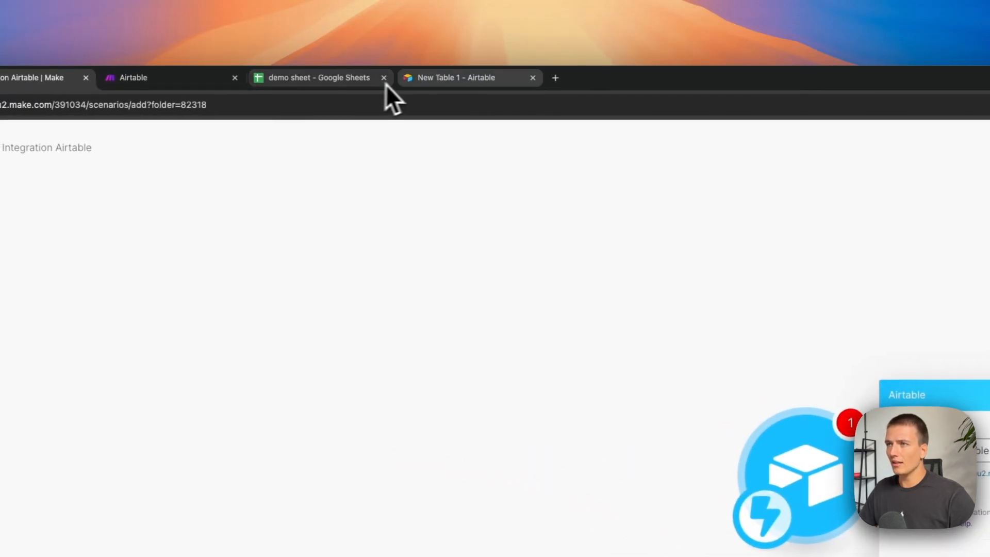
left_click(416, 79)
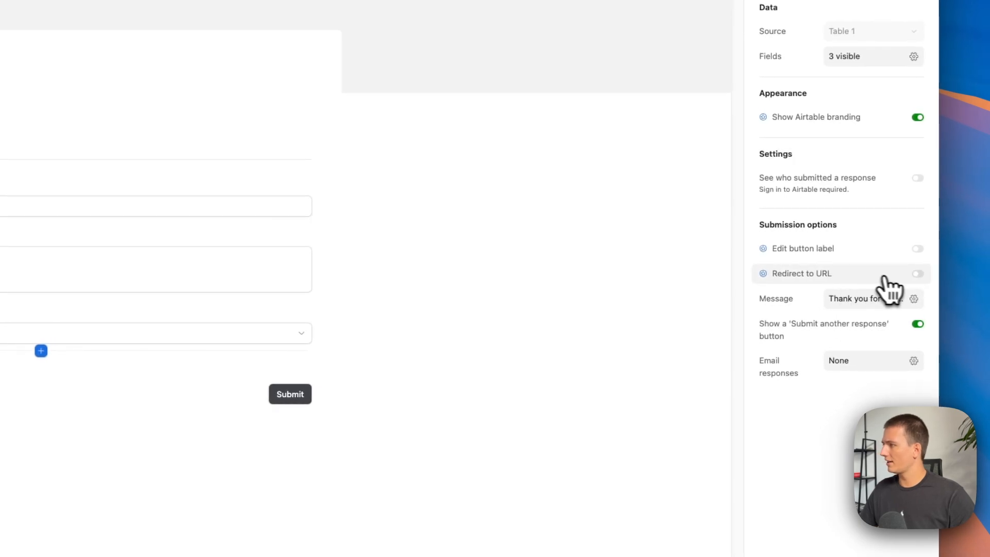
left_click(918, 274)
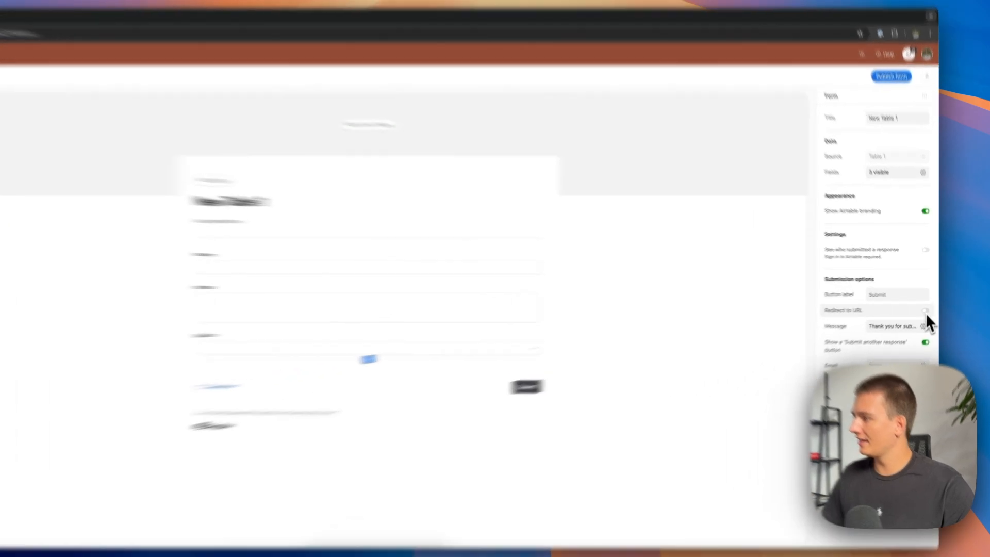
left_click(928, 303)
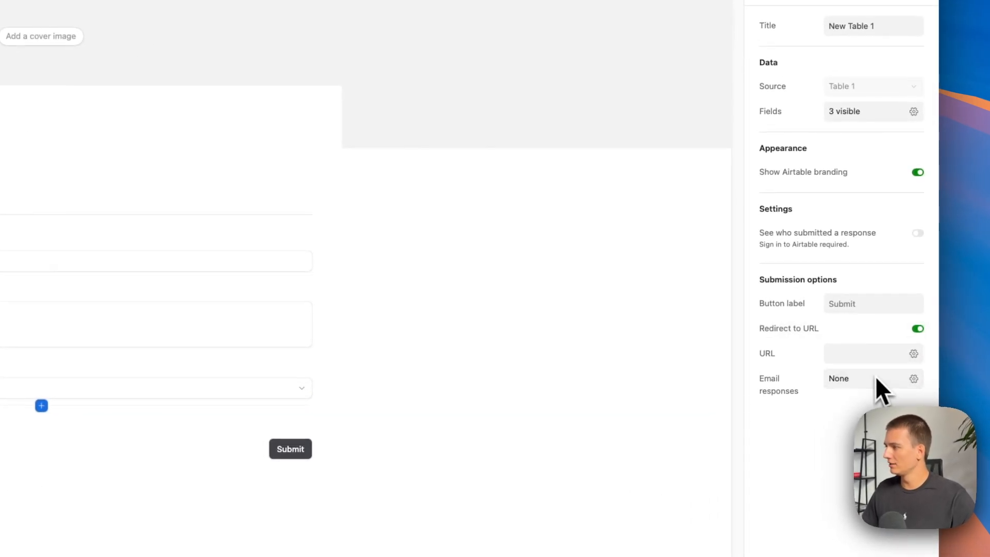
left_click(868, 330)
left_click(922, 330)
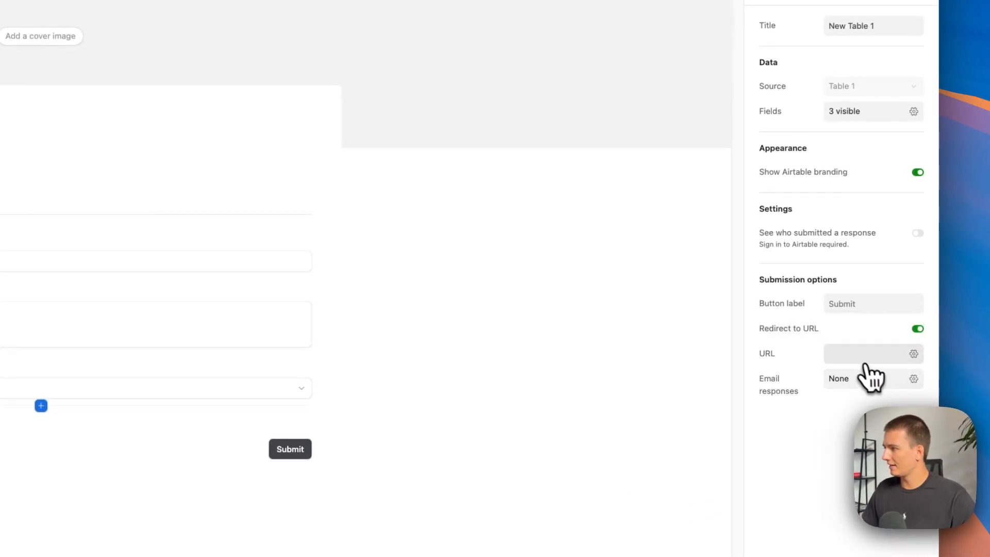
Set the form's redirect URL to the copied webhook address followed by ?record_id={record_id} and save it.
left_click(862, 358)
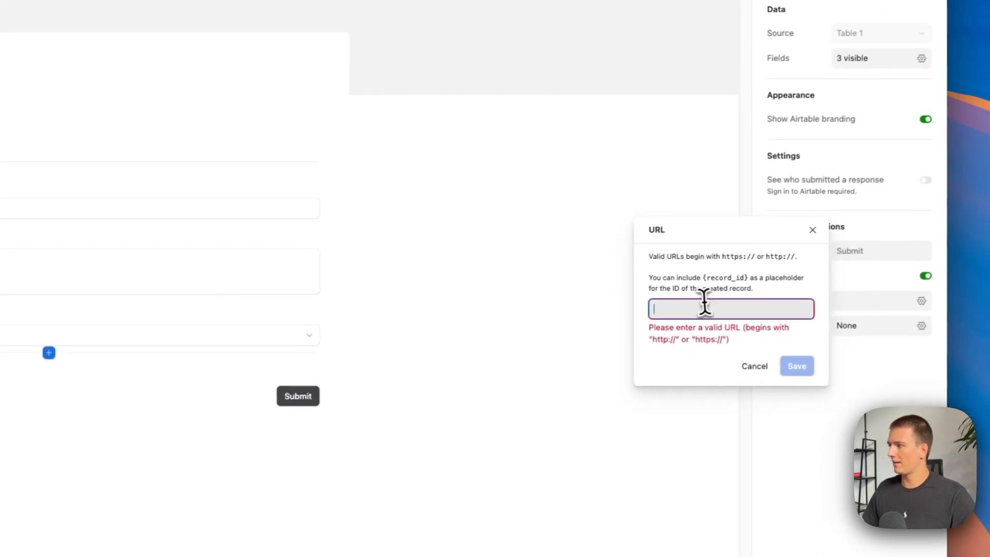
key("super+v")
scroll(714, 330, "right", 2)
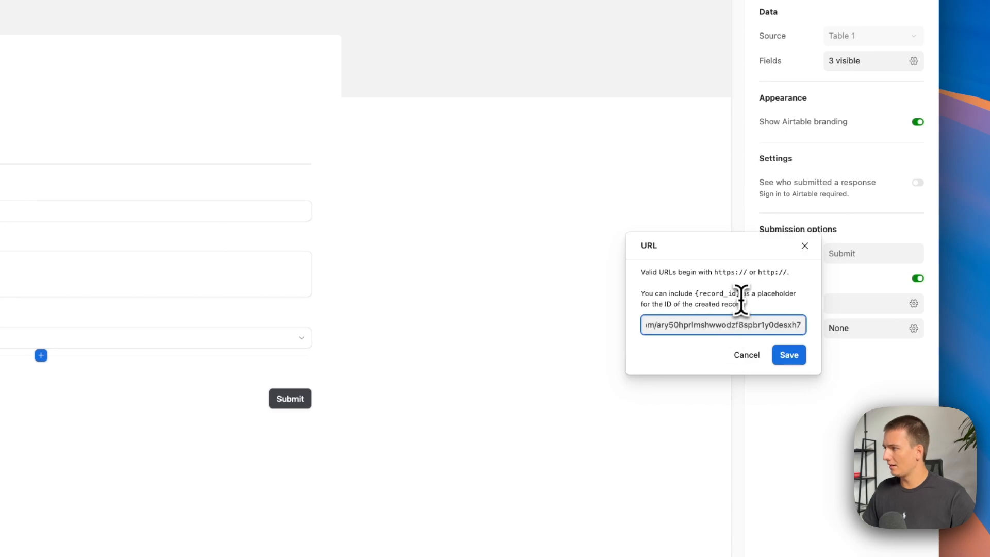
left_click_drag(741, 297, 698, 294)
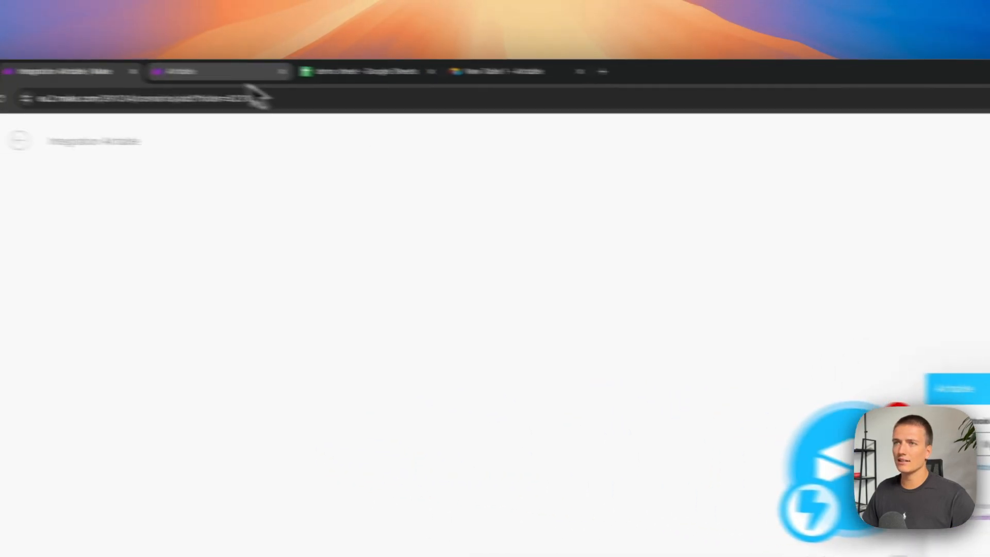
left_click(765, 344)
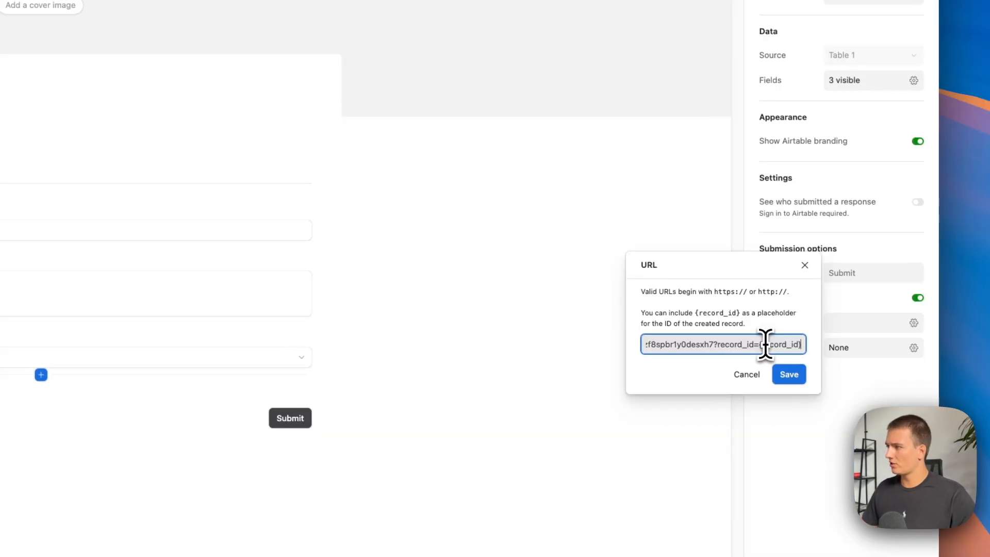
left_click(789, 374)
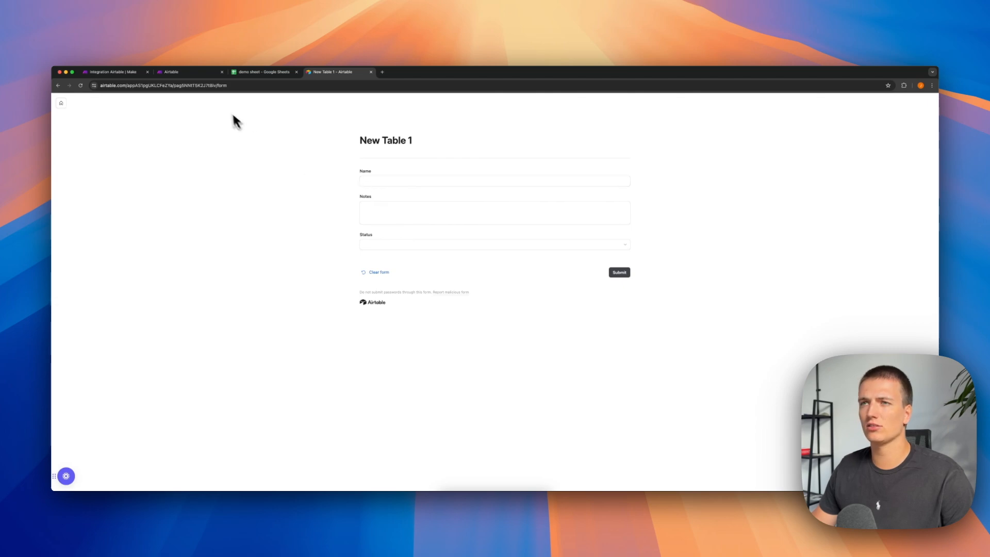
Return to the Make scenario and add an OpenAI Create a Completion module after the Airtable trigger.
left_click(130, 72)
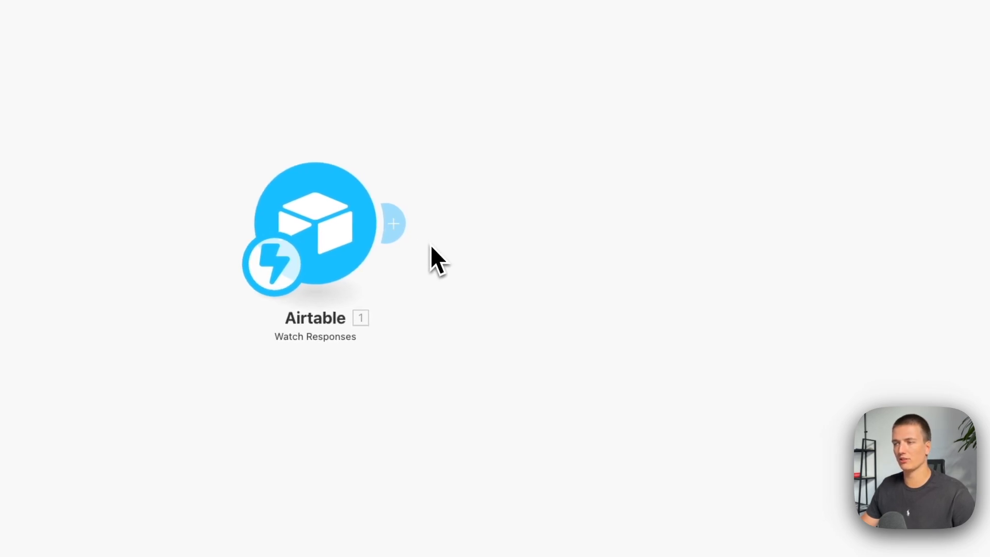
mouse_move(390, 250)
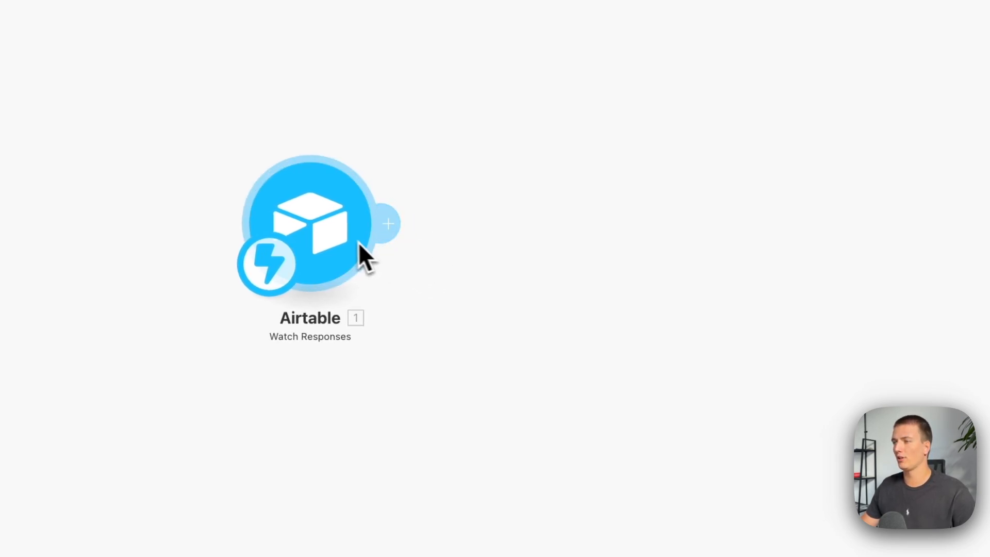
left_click(298, 212)
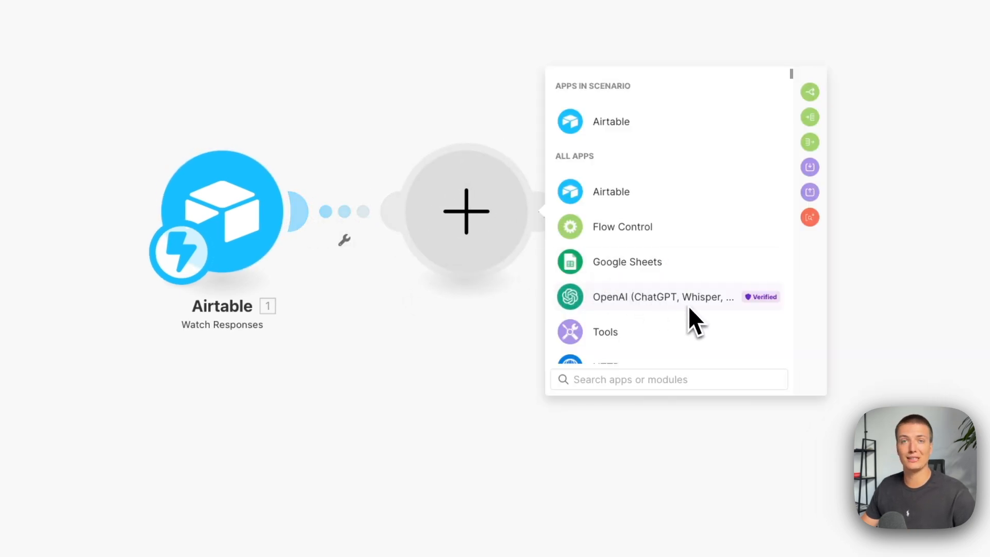
scroll(689, 308, "down", 5)
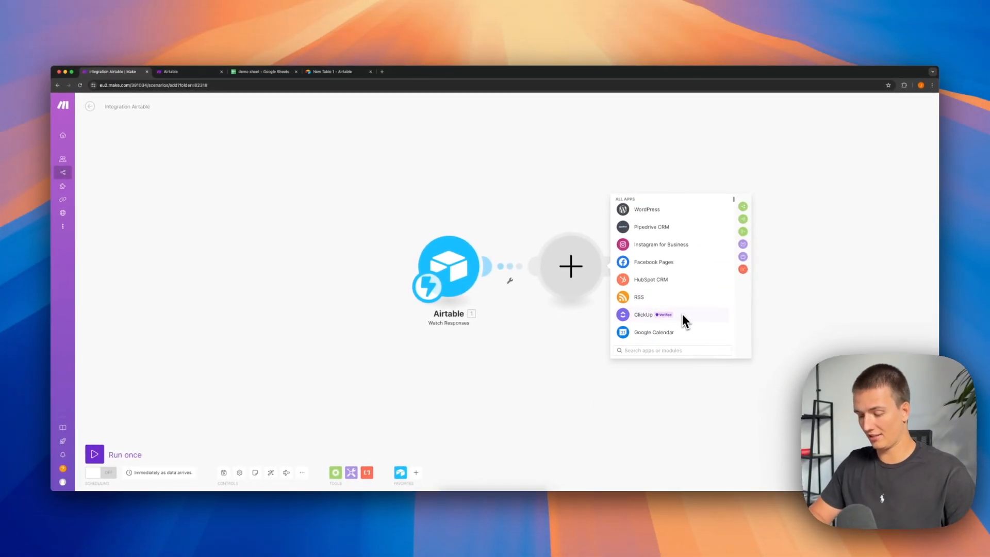
type("openai")
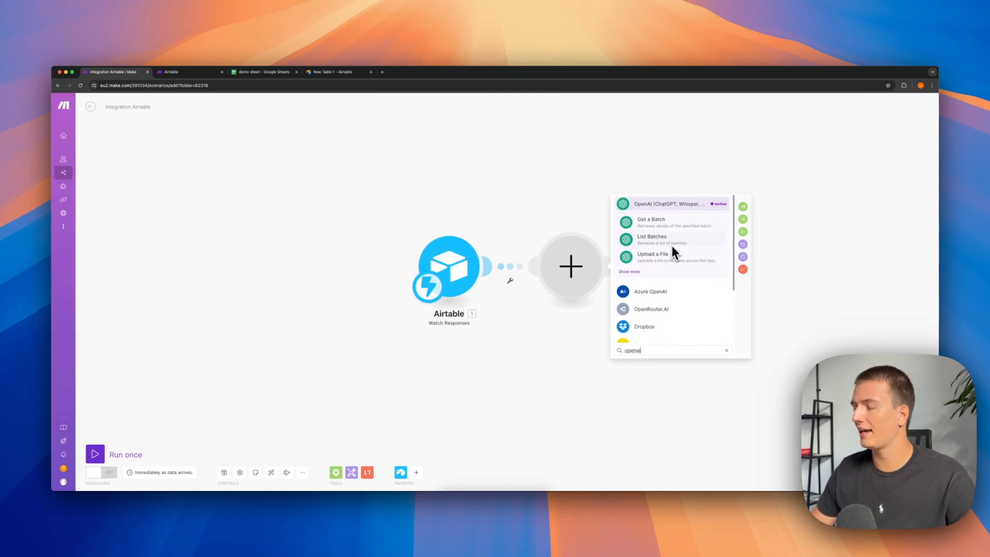
left_click(630, 271)
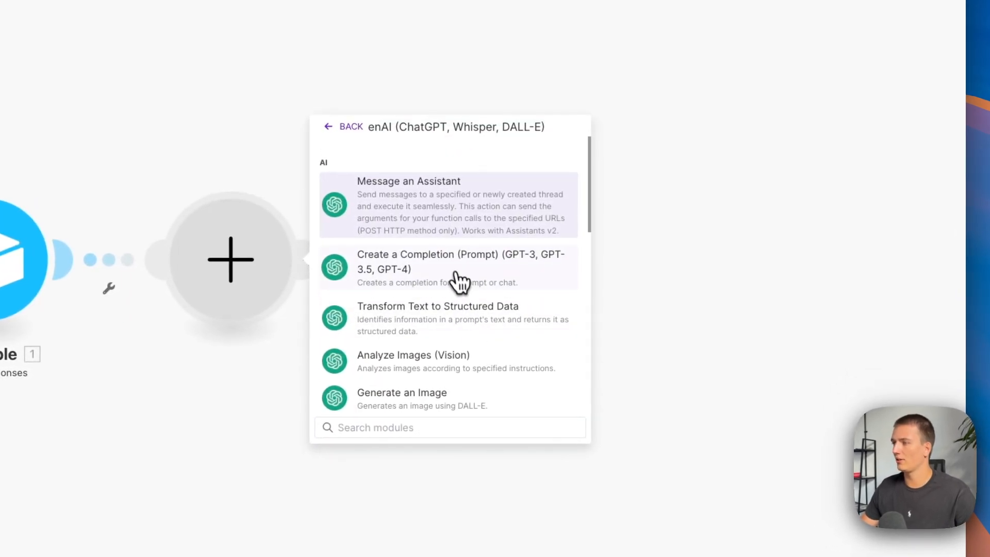
left_click(458, 281)
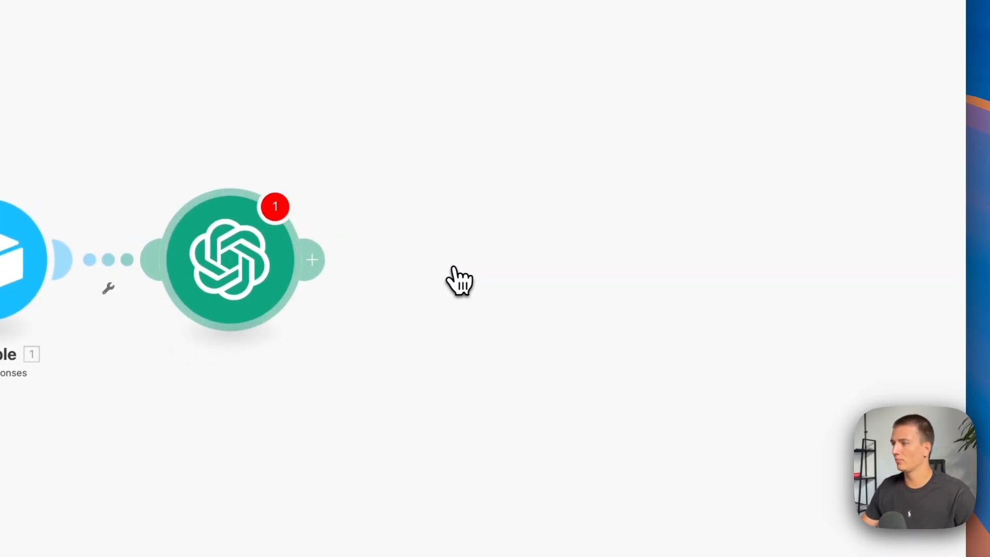
Set the OpenAI module's model to gpt-4o and add a System message reading "Summarize this information request".
left_click(433, 258)
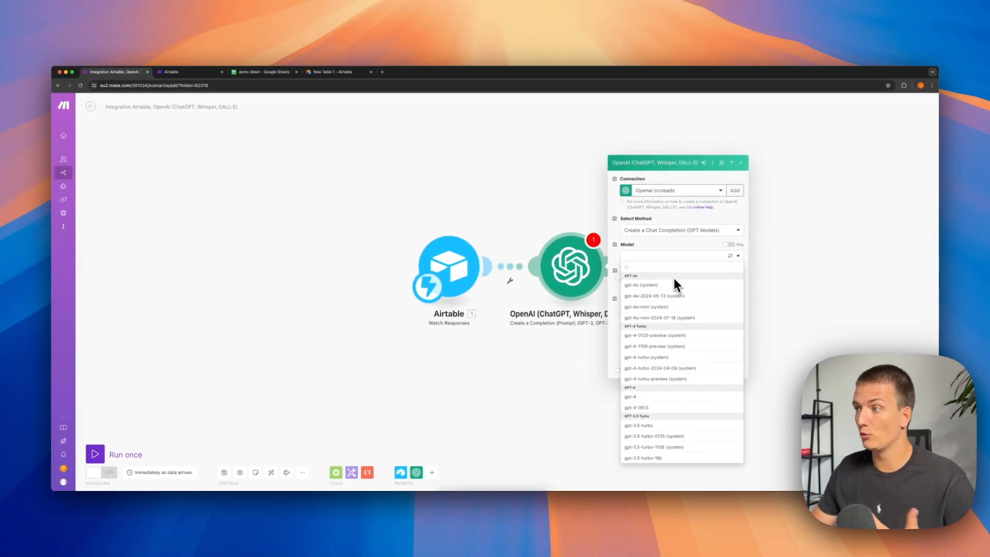
left_click(668, 285)
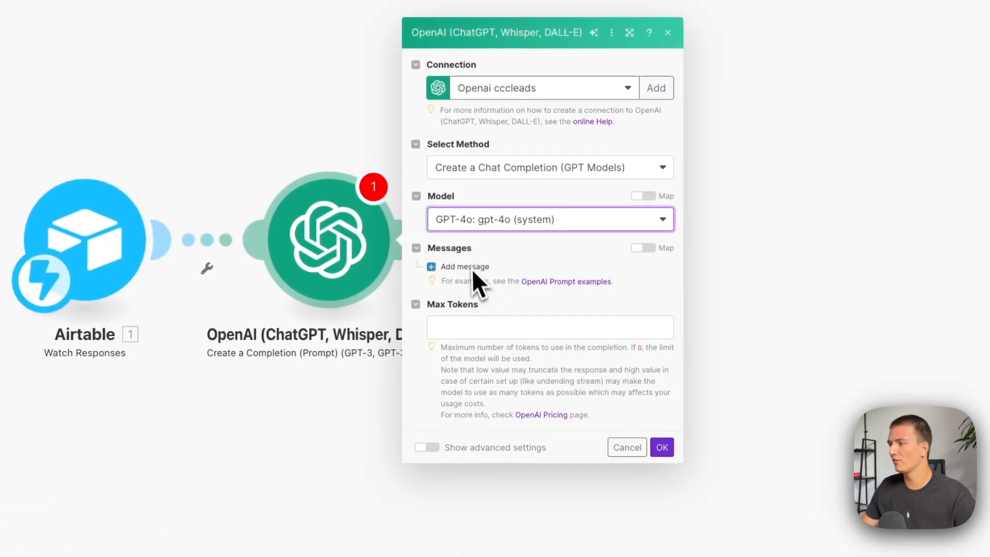
left_click(464, 267)
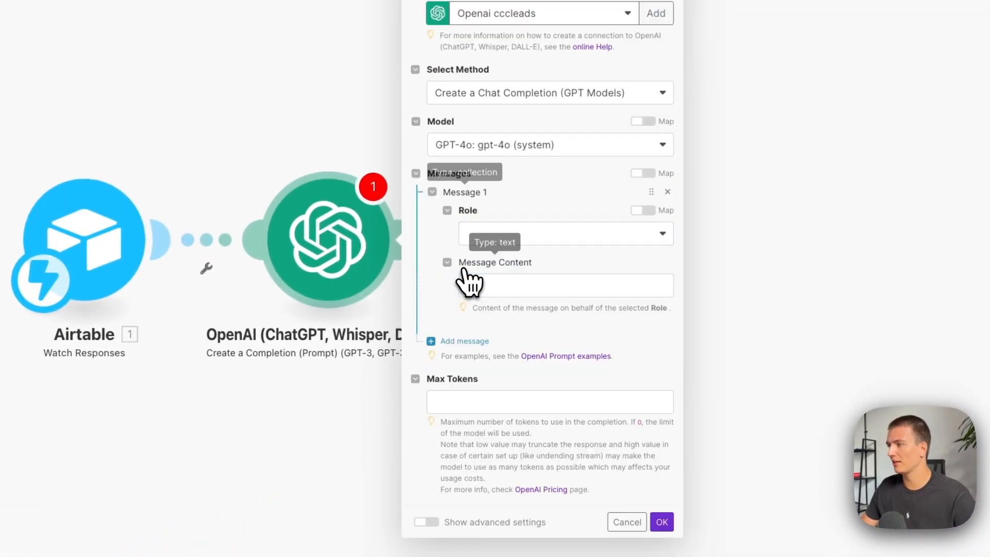
left_click(535, 236)
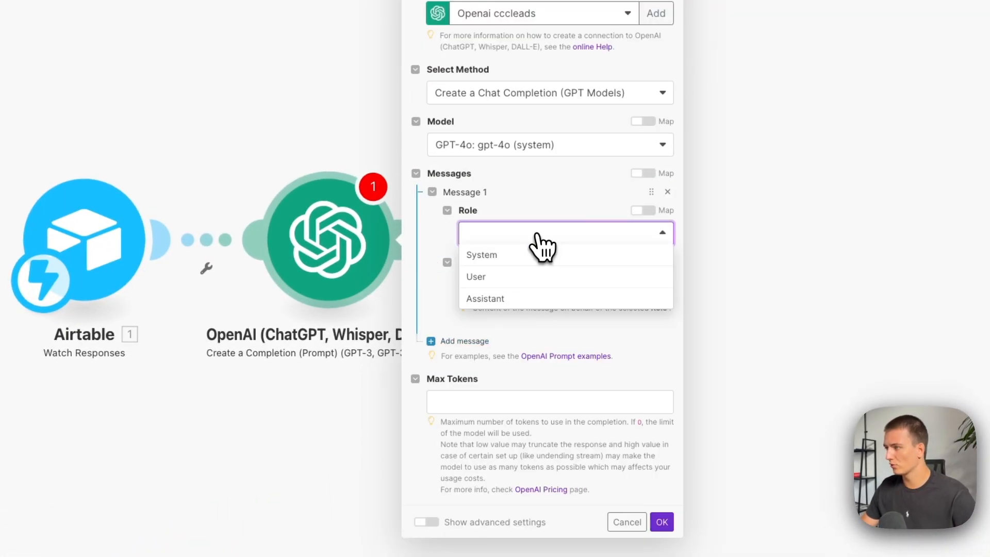
left_click(492, 256)
left_click(516, 279)
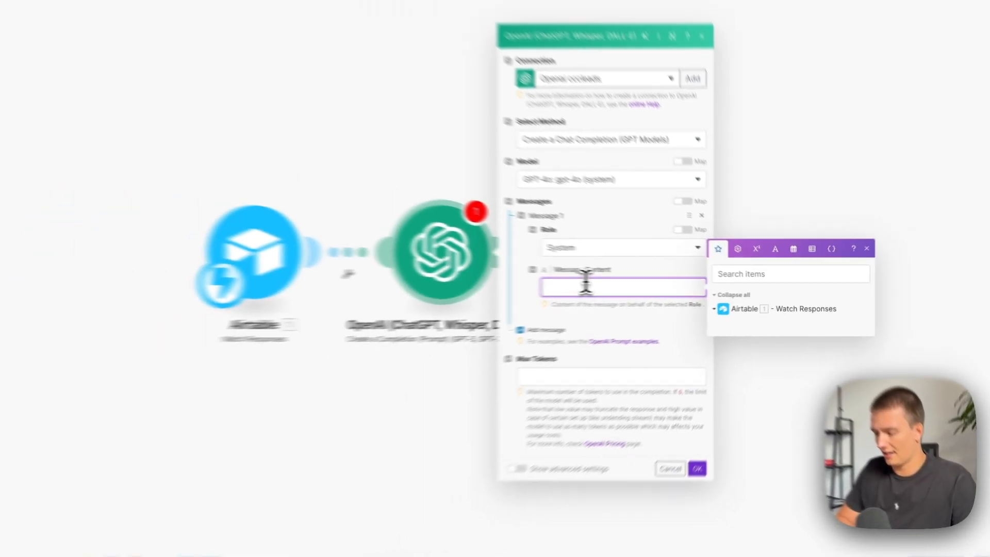
type("Summarize this information request")
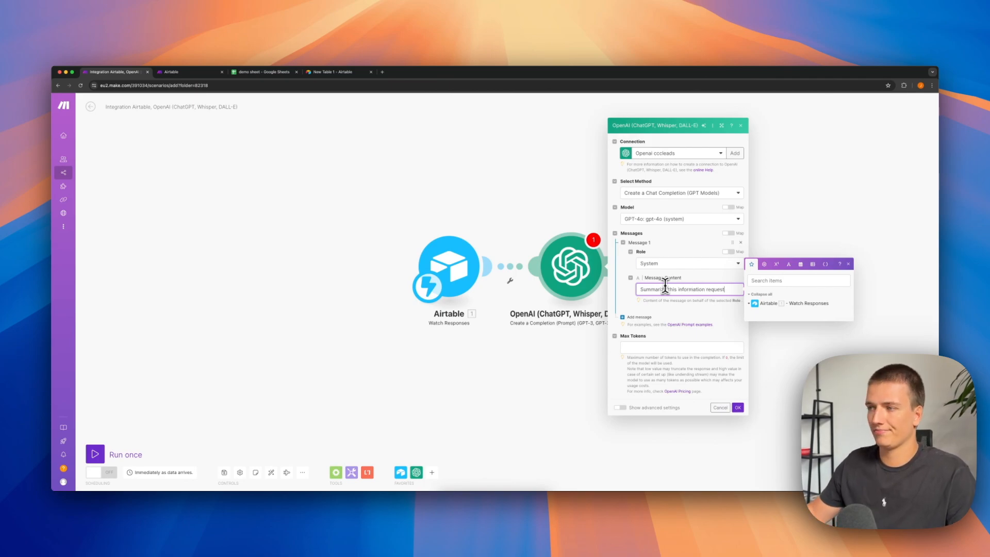
Add a second message with the User role and empty content, set Max Tokens to 0 and confirm the OpenAI module's settings.
left_click(637, 316)
left_click(656, 342)
left_click(656, 359)
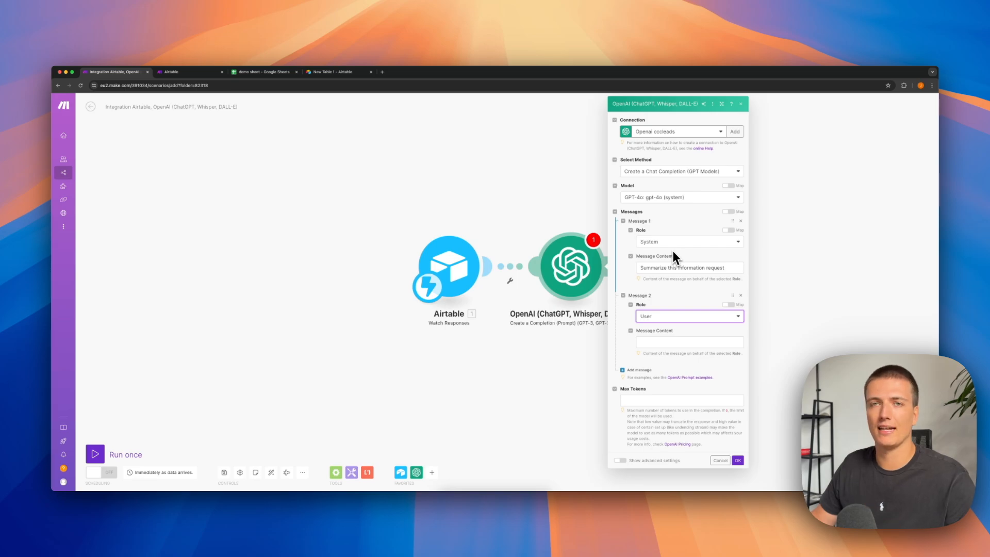
left_click(652, 341)
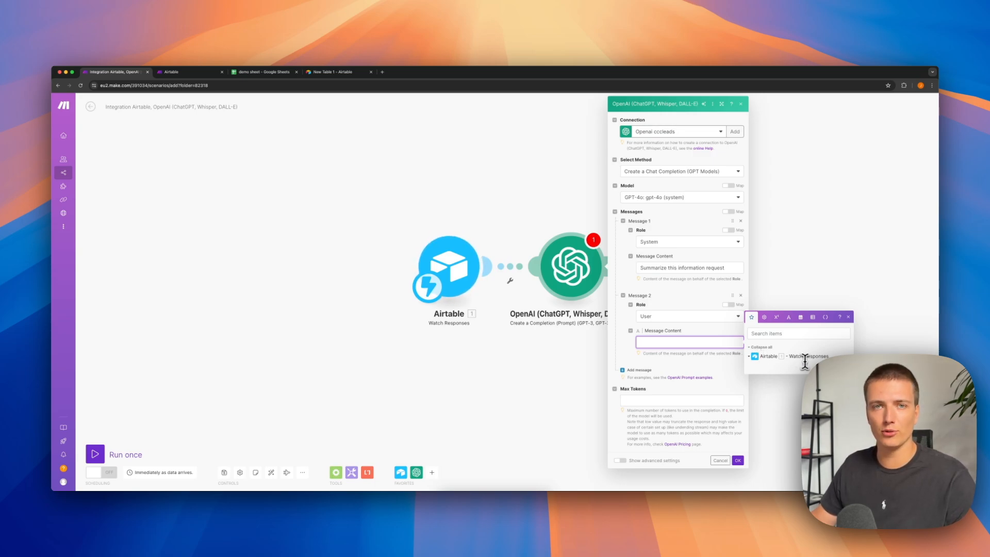
left_click(738, 460)
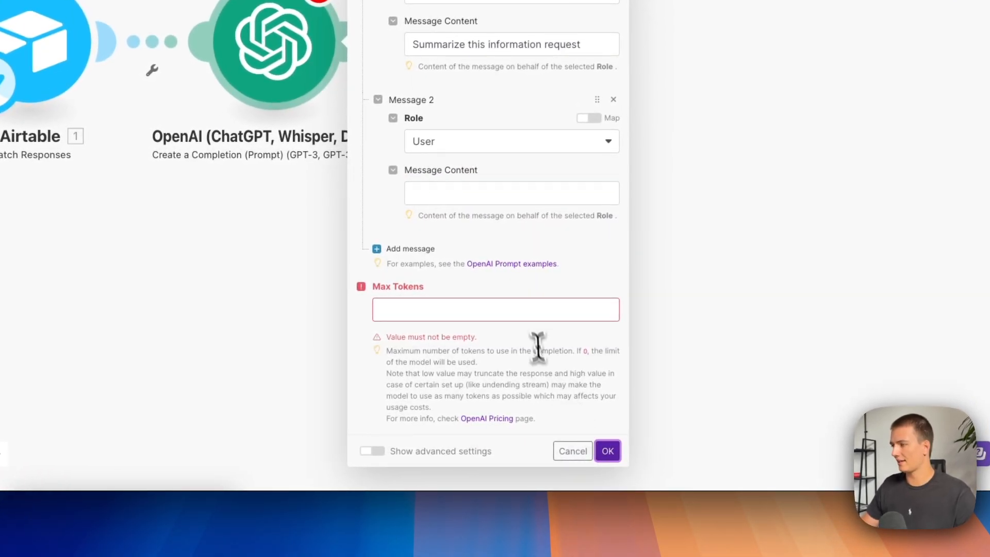
left_click(535, 311)
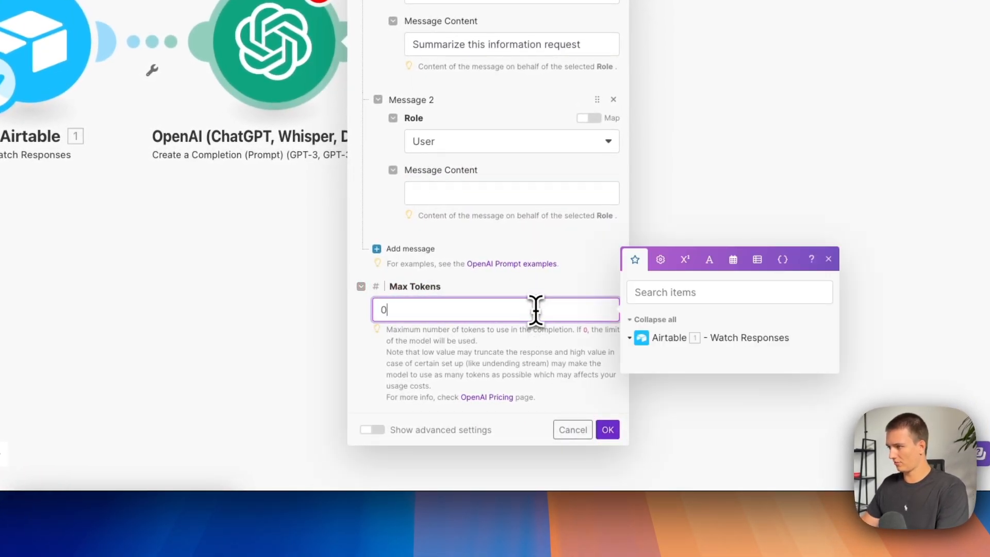
left_click(506, 353)
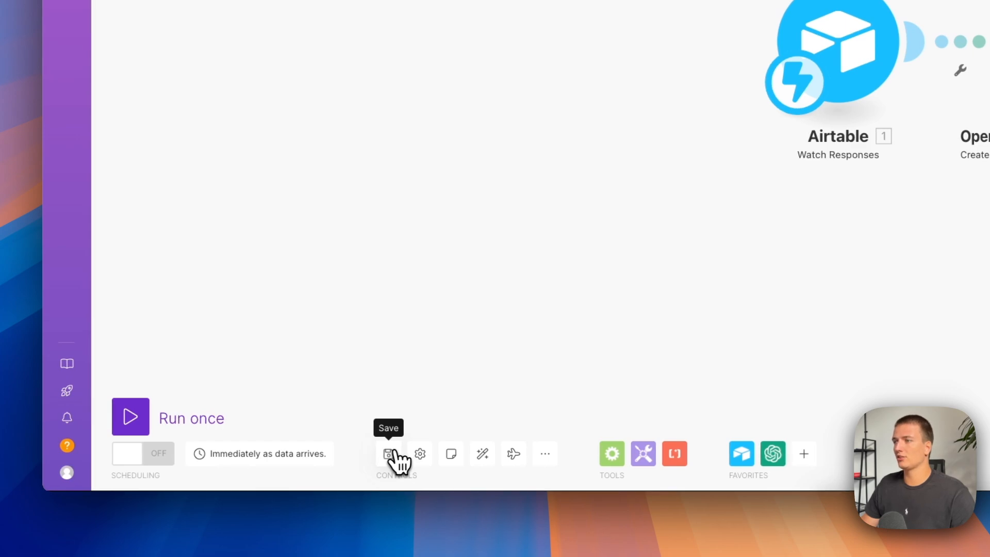
Save the scenario and run it once.
left_click(395, 451)
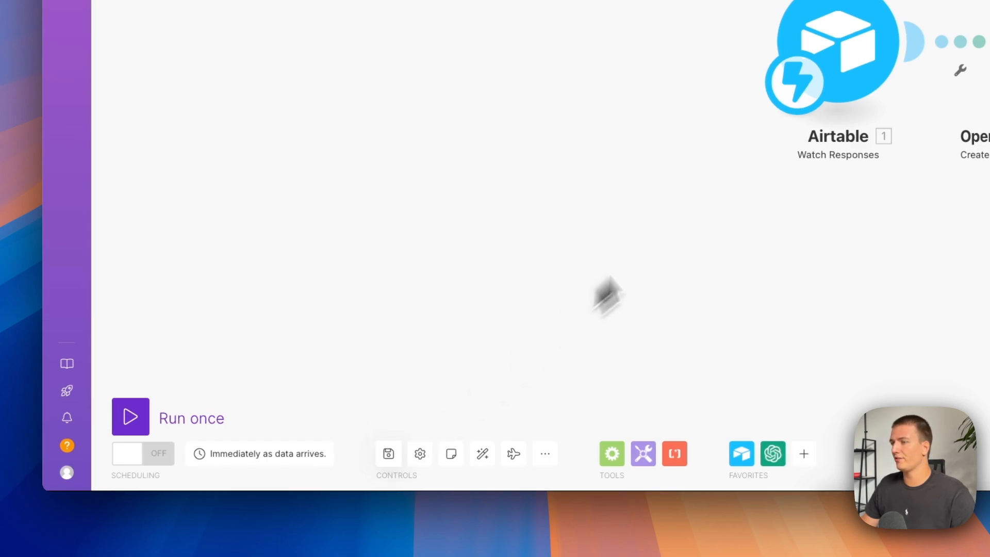
left_click(143, 415)
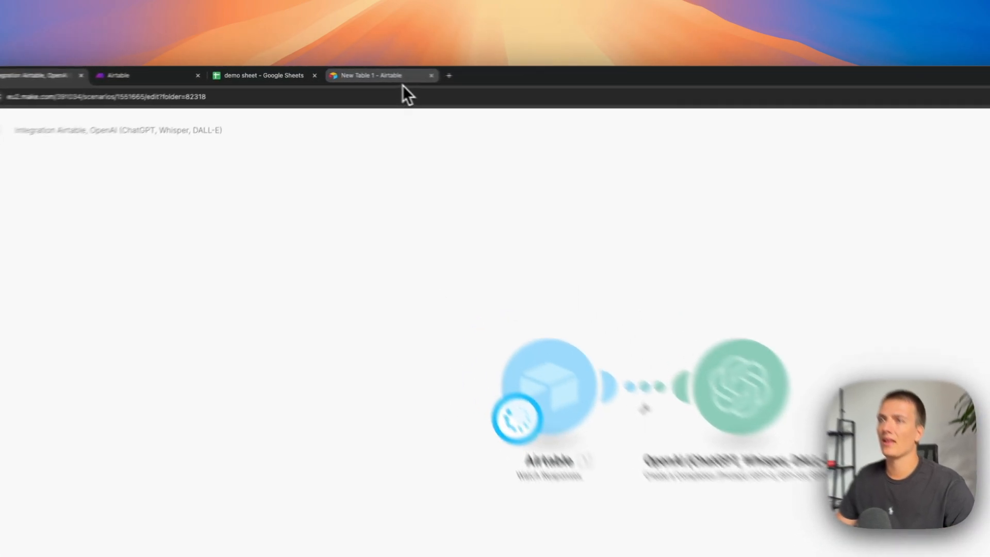
Submit the Airtable form with a name and the note "I was wondering how much does openai charge for 100 000 words?", following the redirect.
left_click(350, 72)
left_click(549, 297)
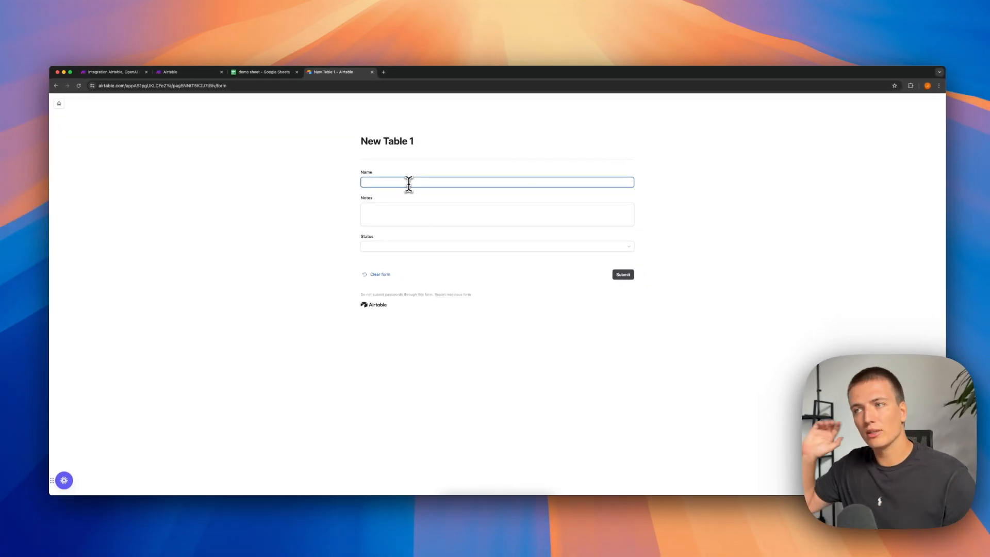
type("Jan")
key("Tab")
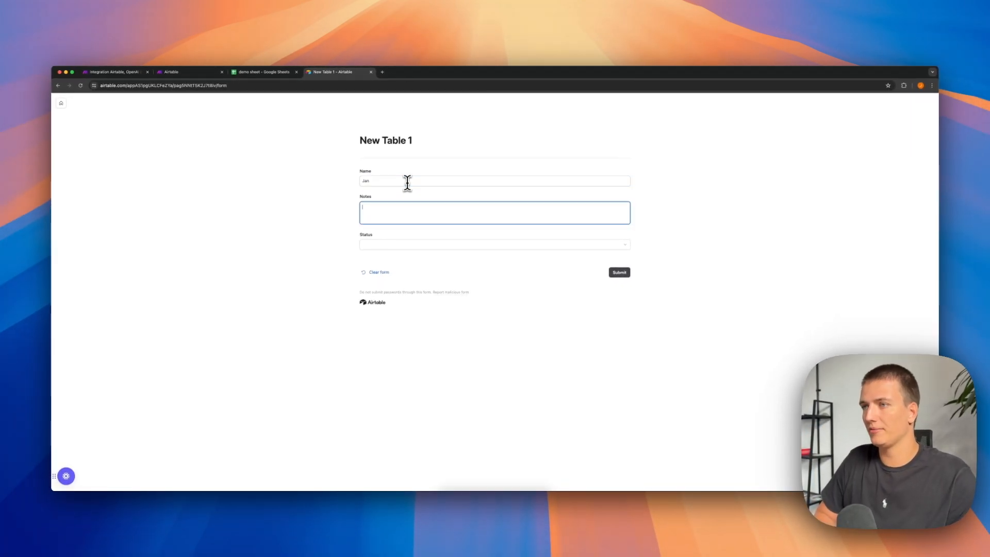
type("their new model")
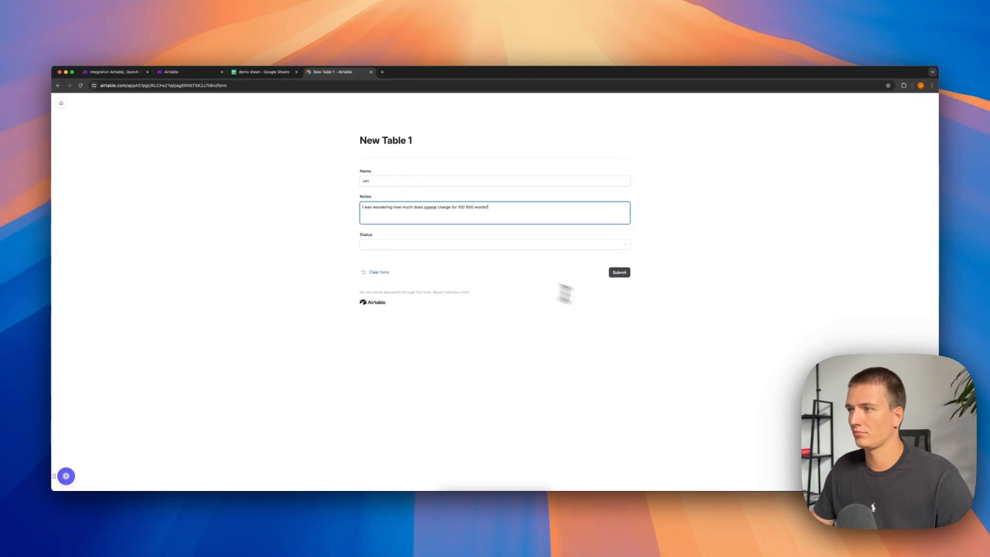
left_click(619, 273)
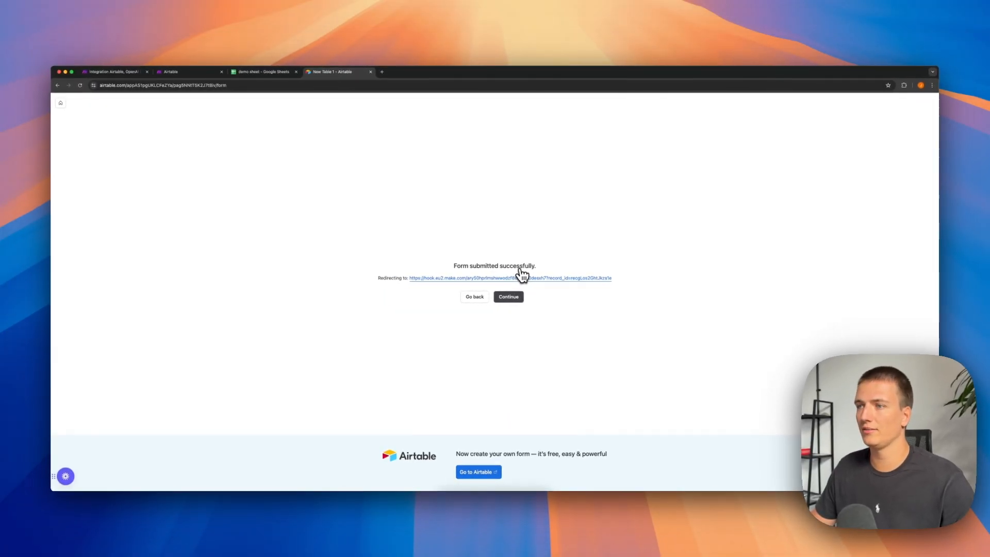
left_click(520, 273)
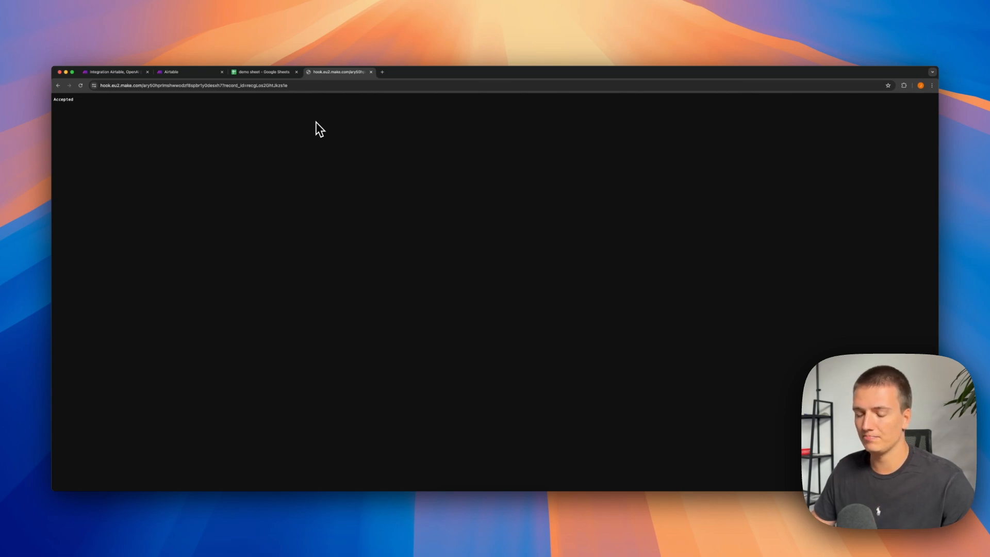
Search the web for "best form builder" and look through the form tools on the results page.
key("super+t")
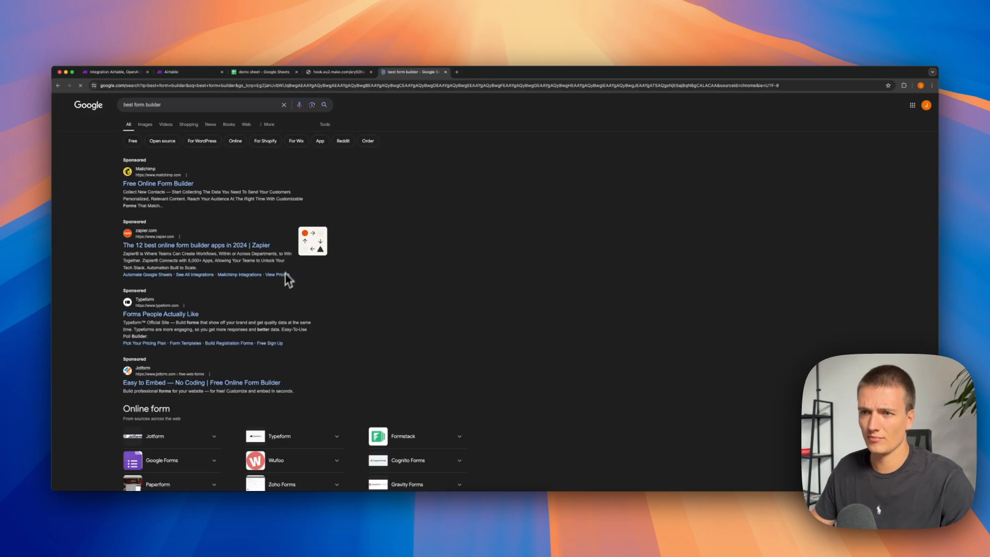
scroll(232, 268, "down", 2)
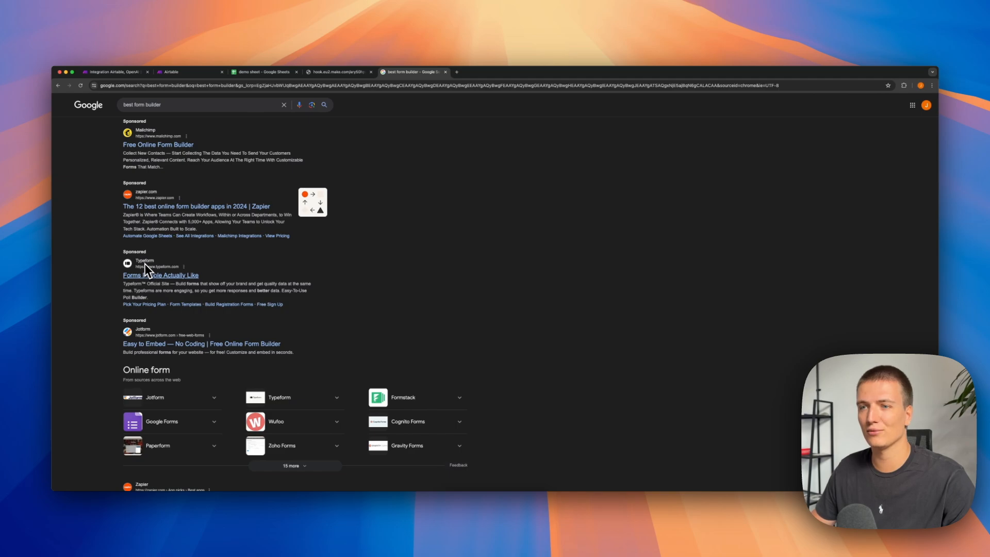
key("super+w")
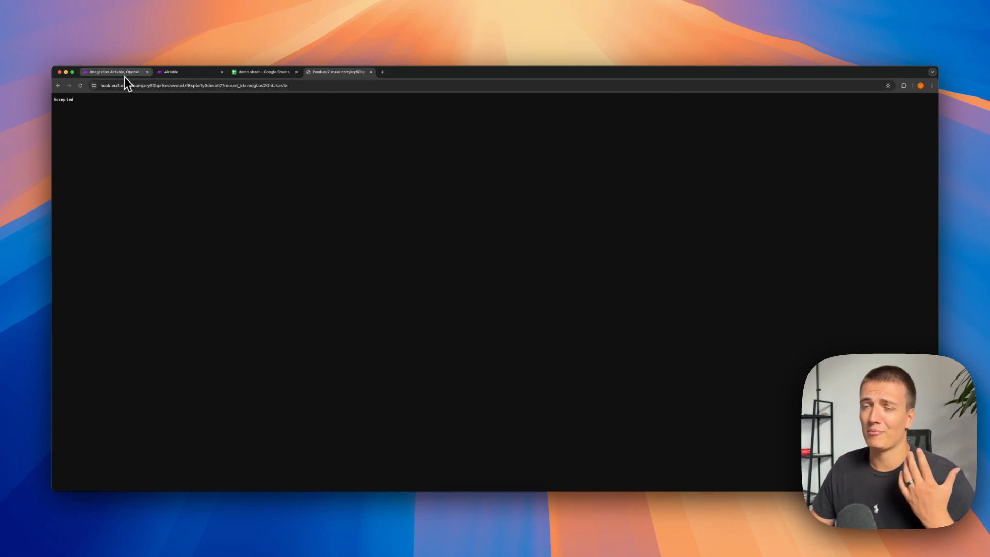
Return to the Make scenario, inspect the Airtable trigger's output bundle and check the User message content in the OpenAI module.
left_click(125, 77)
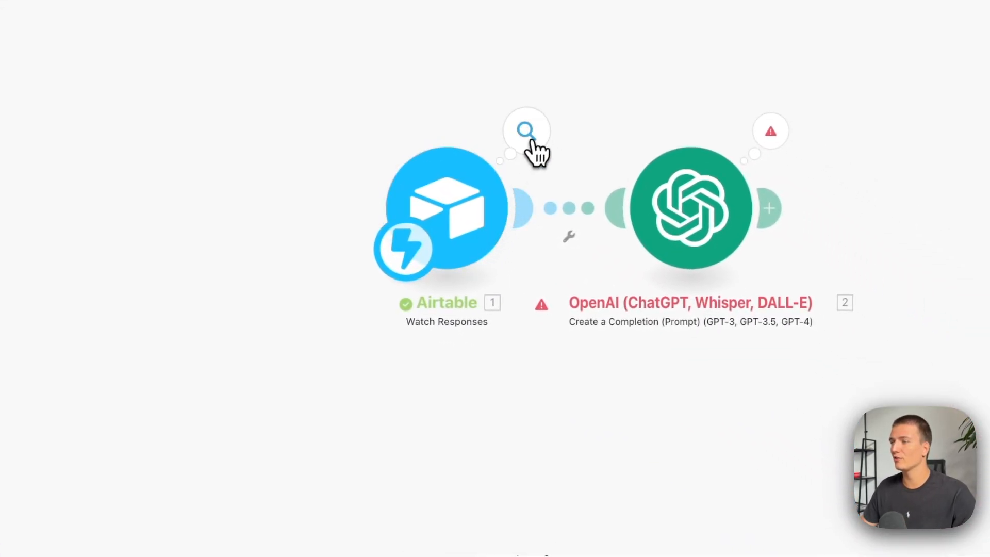
left_click(527, 133)
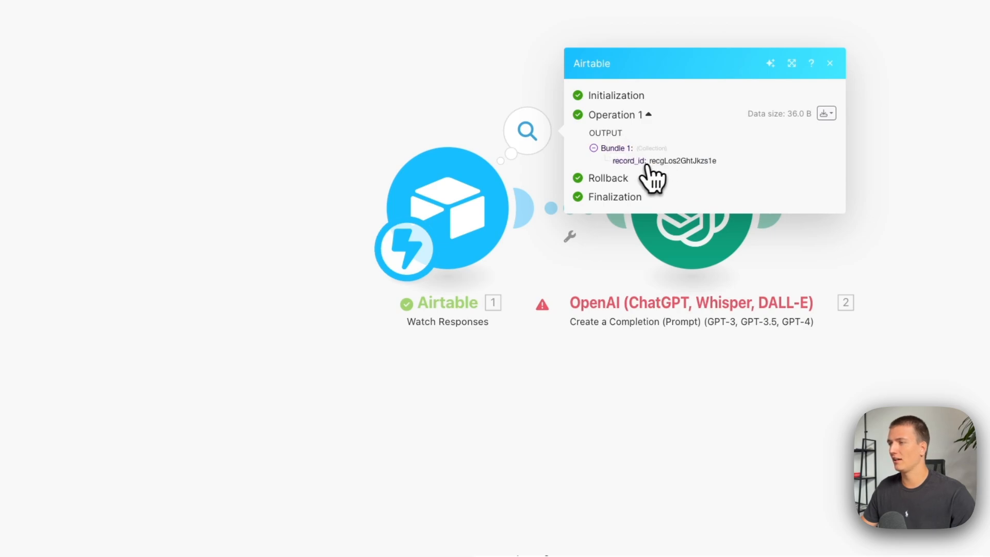
left_click(665, 426)
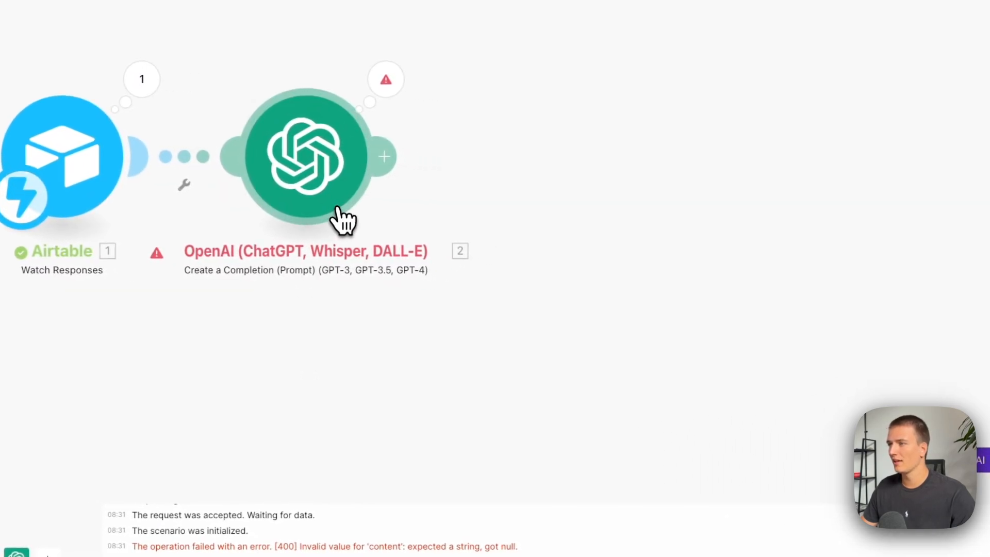
left_click(331, 195)
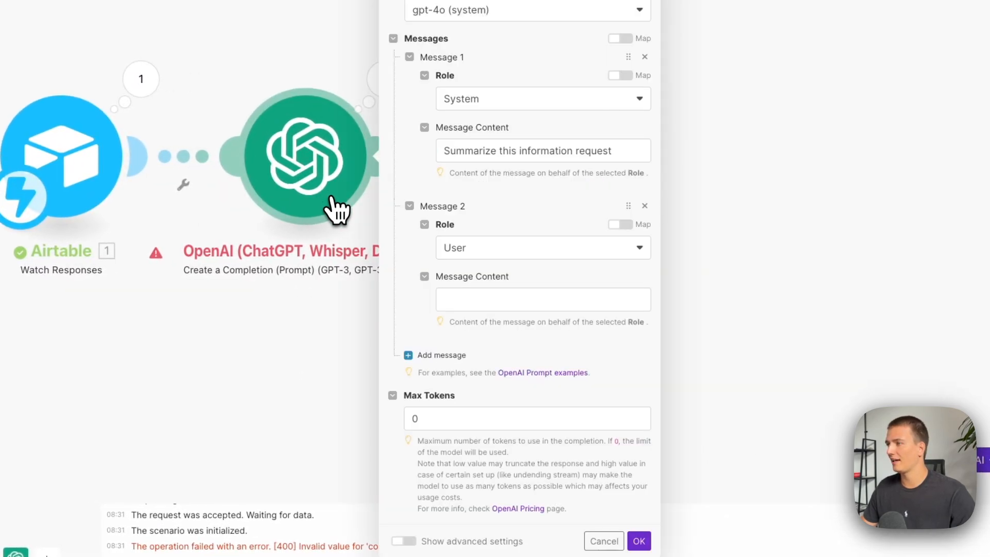
left_click(493, 299)
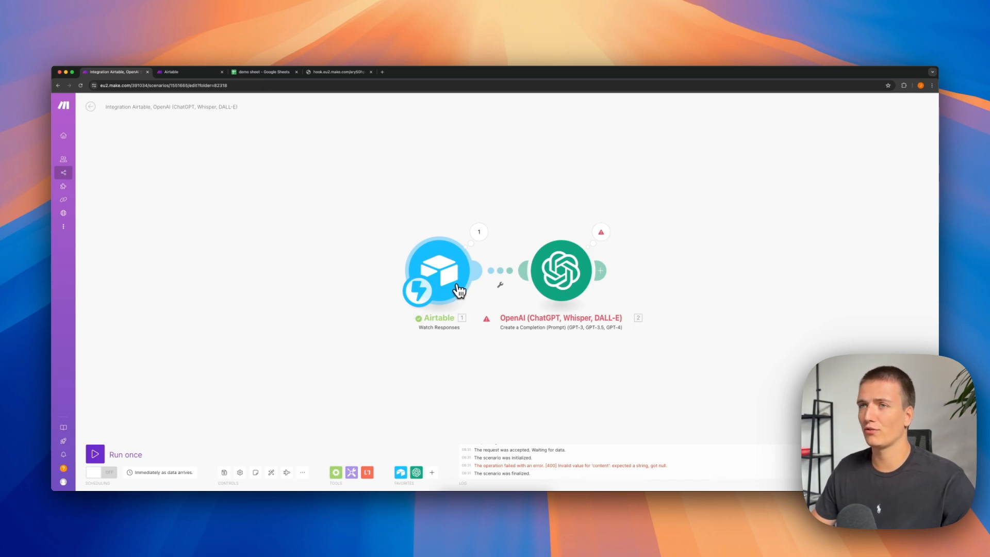
Unlink the OpenAI module from the Airtable Watch Responses trigger.
right_click(508, 273)
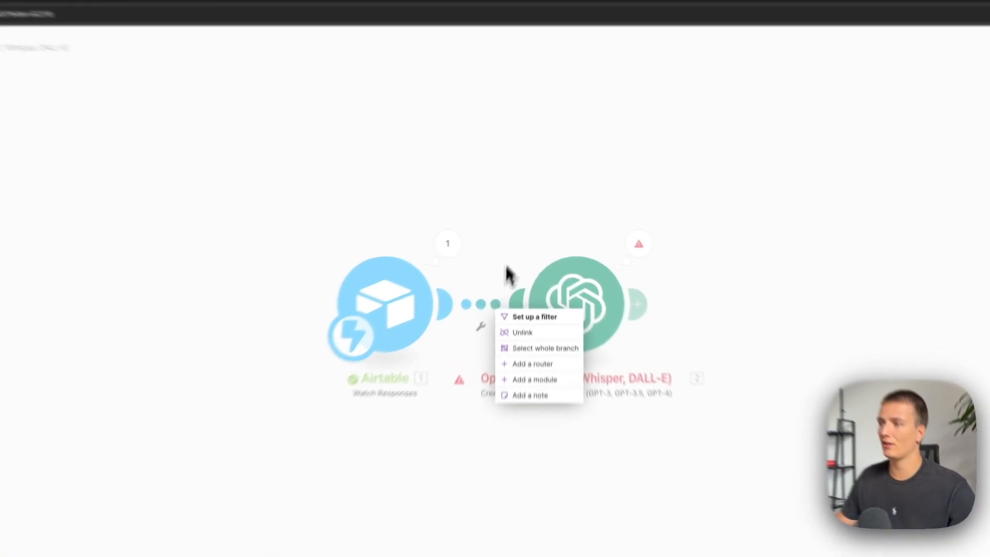
left_click(521, 224)
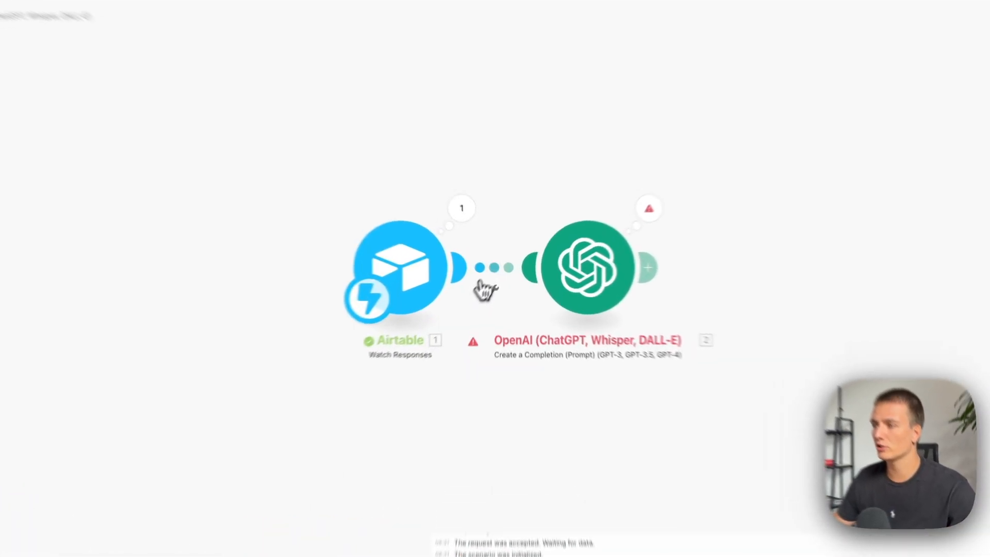
left_click(499, 283)
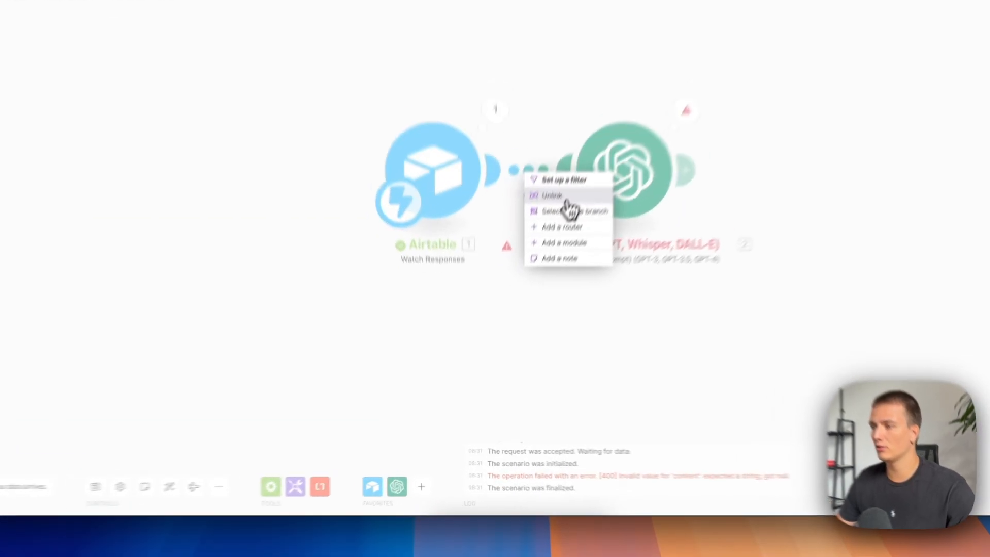
left_click(514, 288)
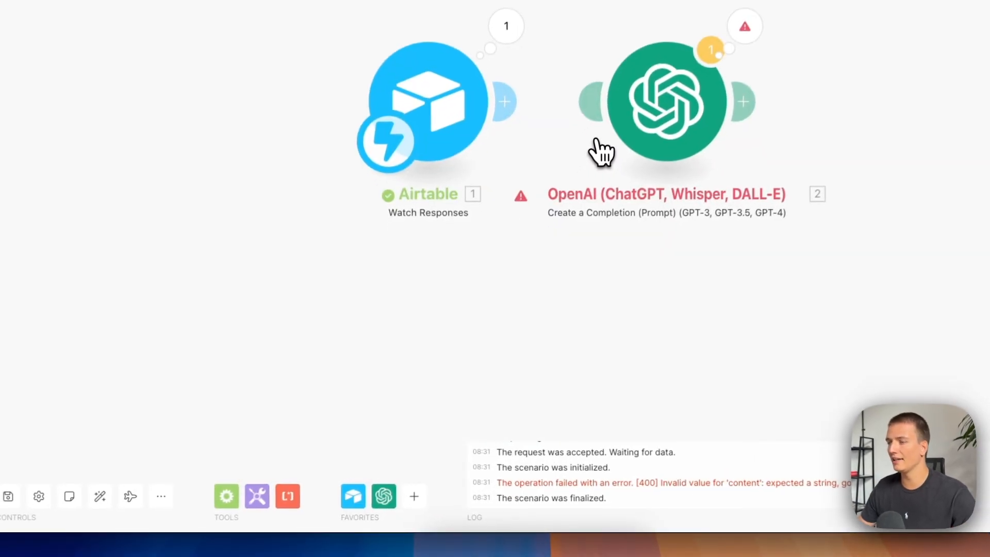
Insert an Airtable Get a Record module between Watch Responses and the OpenAI module, then auto-align the scenario.
left_click(351, 497)
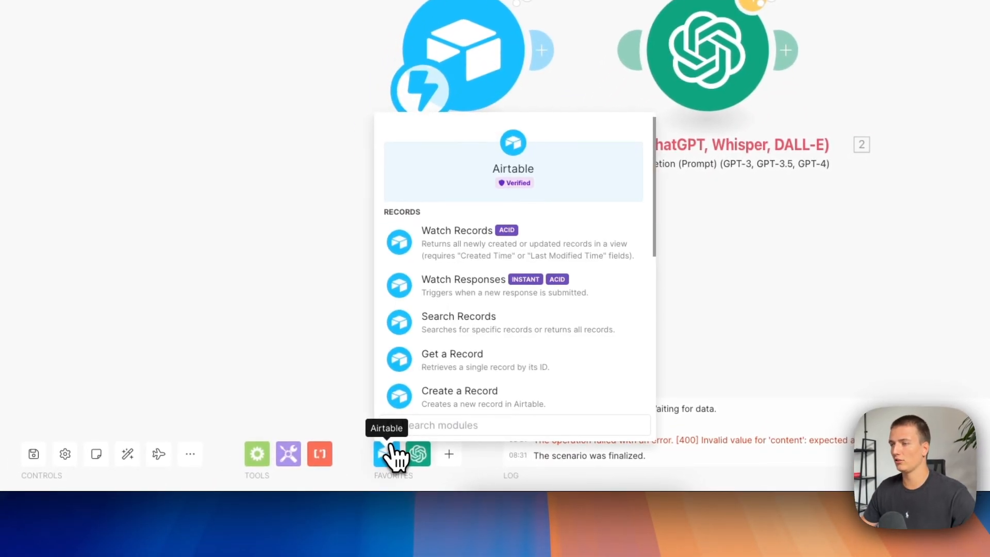
scroll(502, 330, "down", 1)
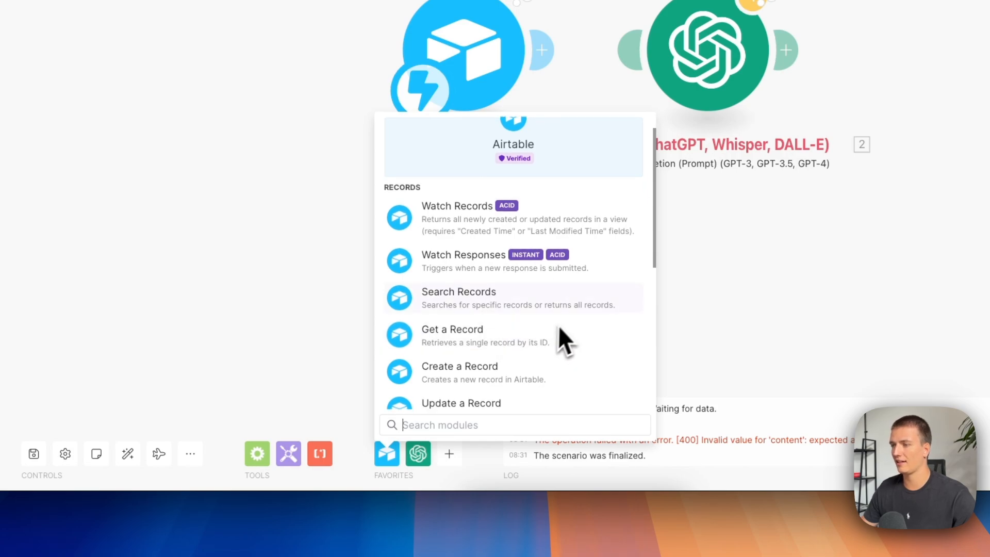
left_click(550, 344)
left_click_drag(545, 349, 590, 116)
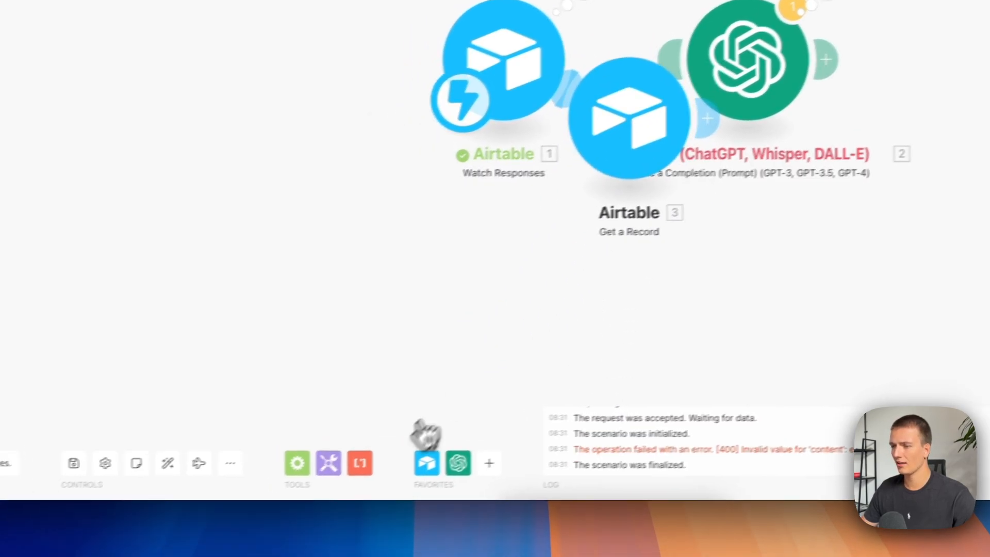
left_click(426, 463)
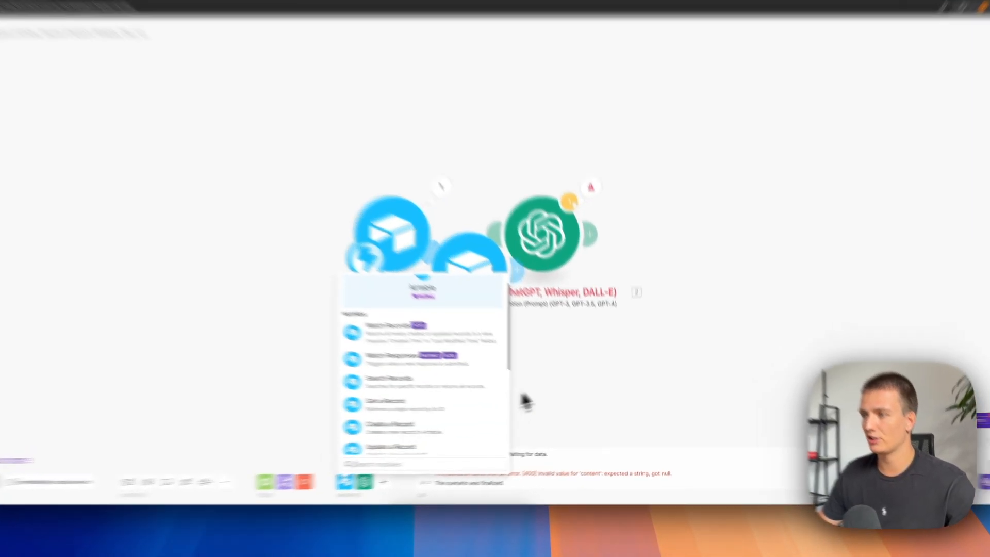
left_click(505, 401)
left_click_drag(561, 268, 679, 269)
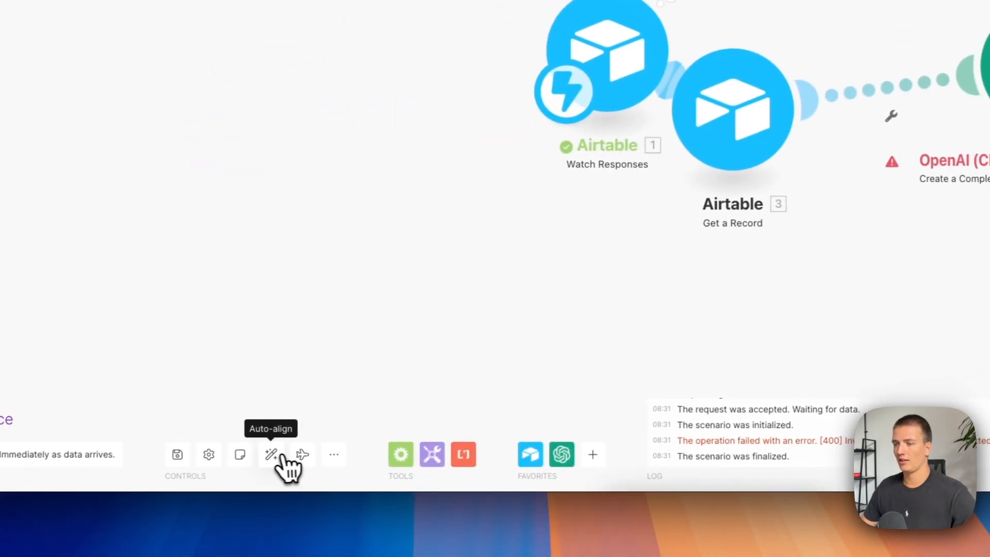
left_click(272, 454)
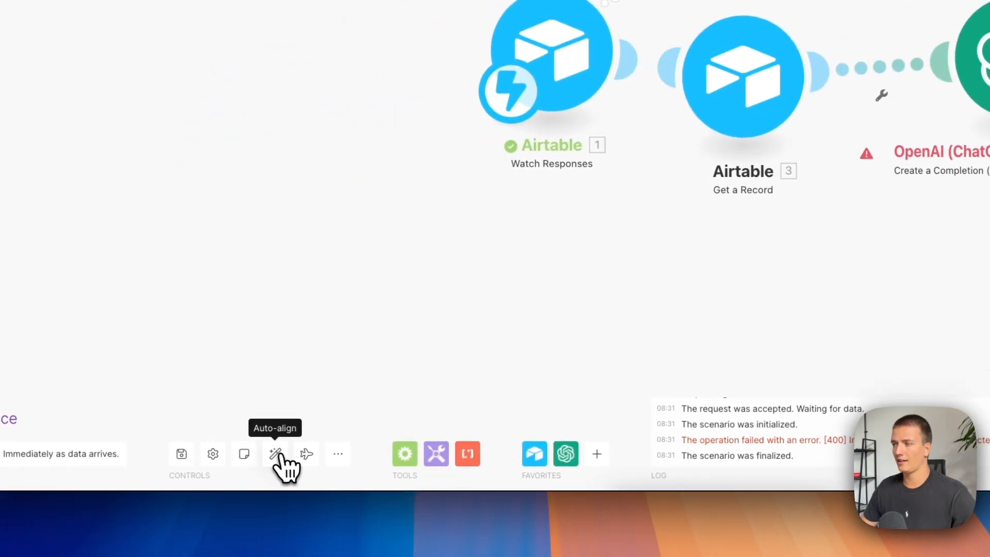
Configure Get a Record with the agency airtable connection, base demo, Table 1 and the trigger's record_id as Record ID, and save the scenario.
left_click(738, 76)
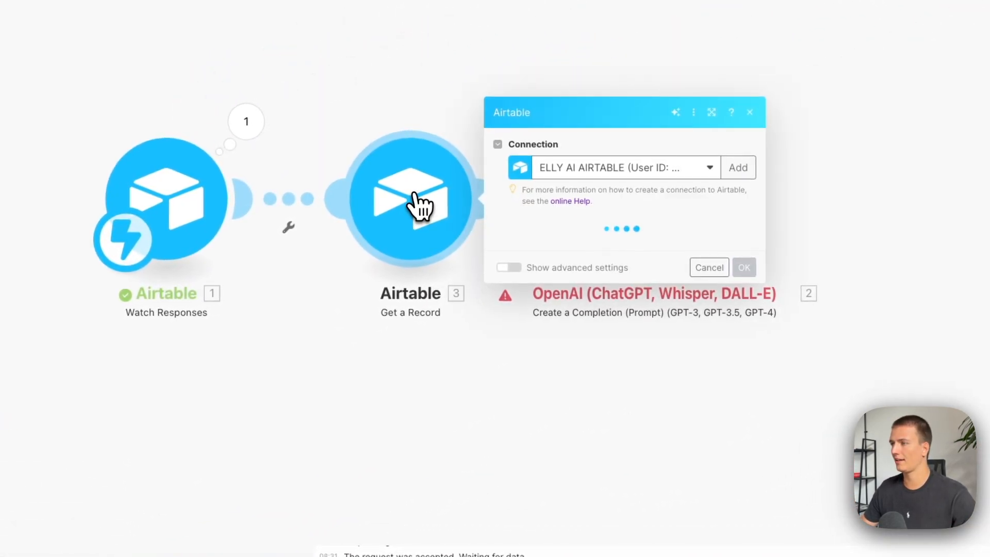
left_click(547, 246)
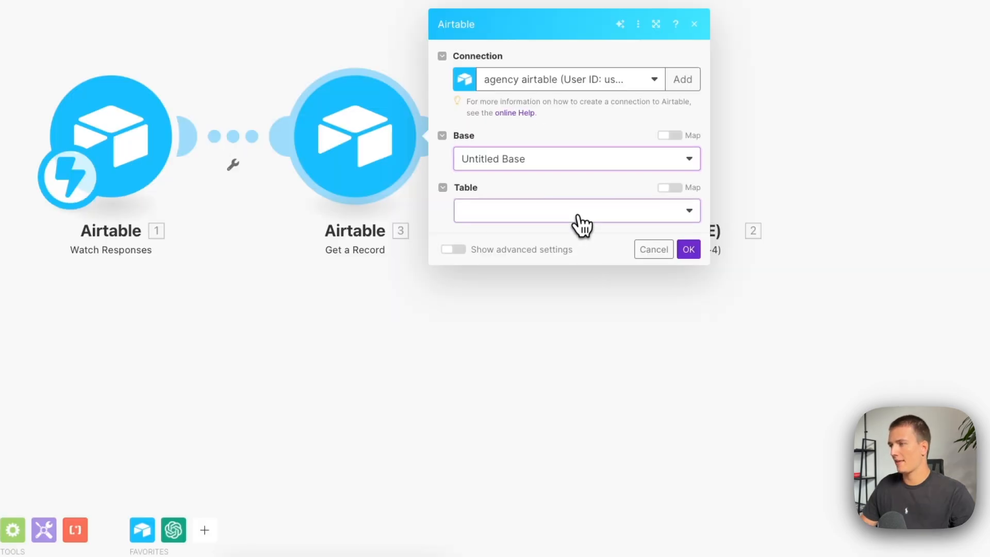
left_click(581, 221)
left_click(577, 231)
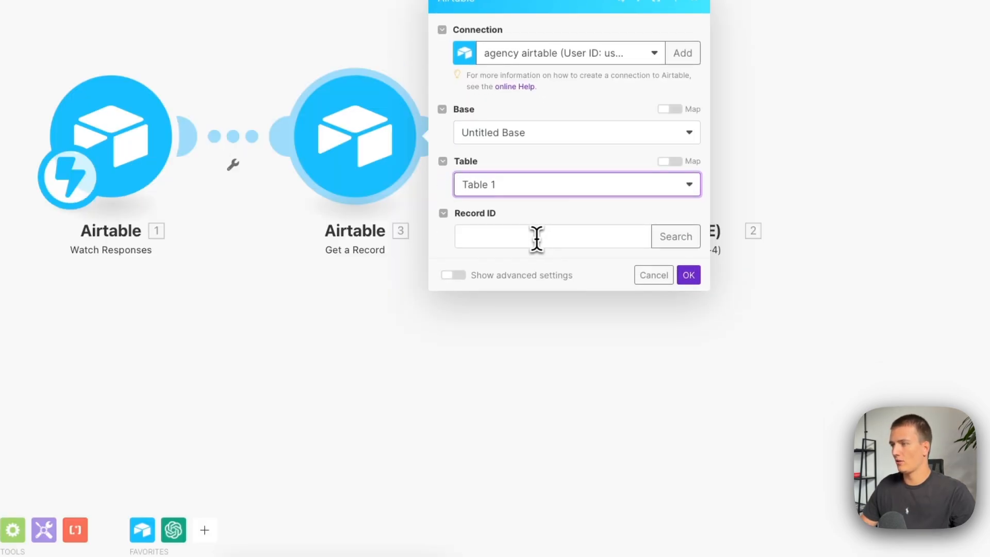
left_click(536, 238)
left_click(704, 281)
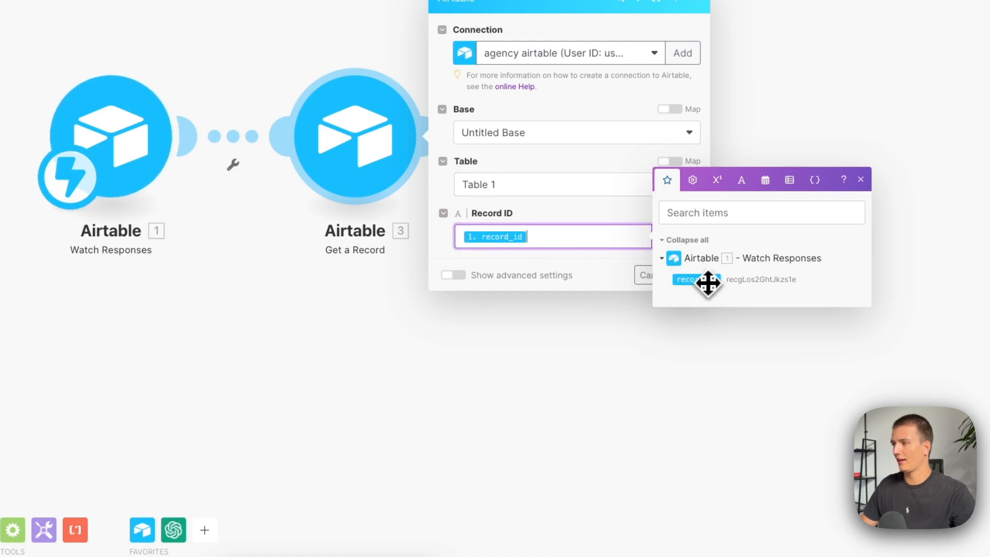
left_click(609, 216)
left_click(689, 275)
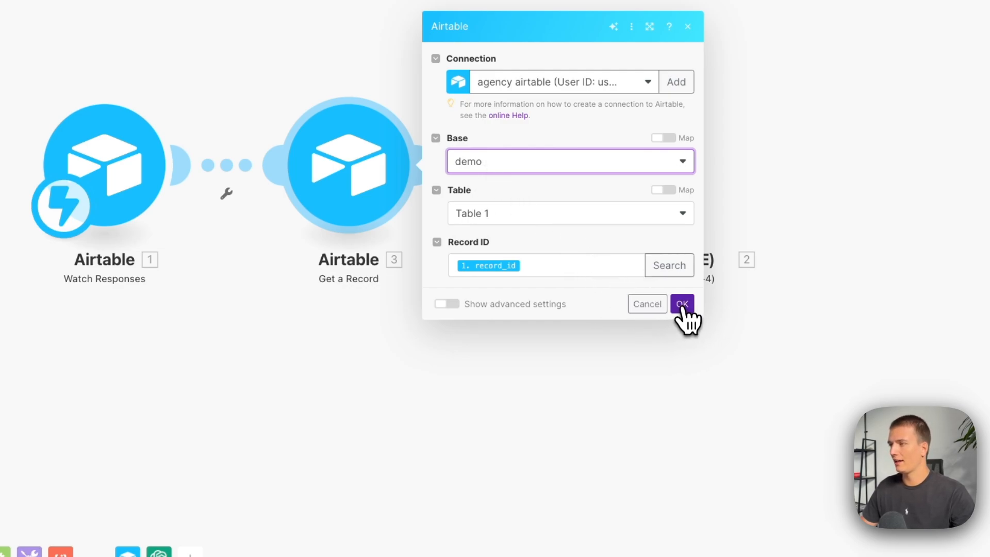
left_click(682, 304)
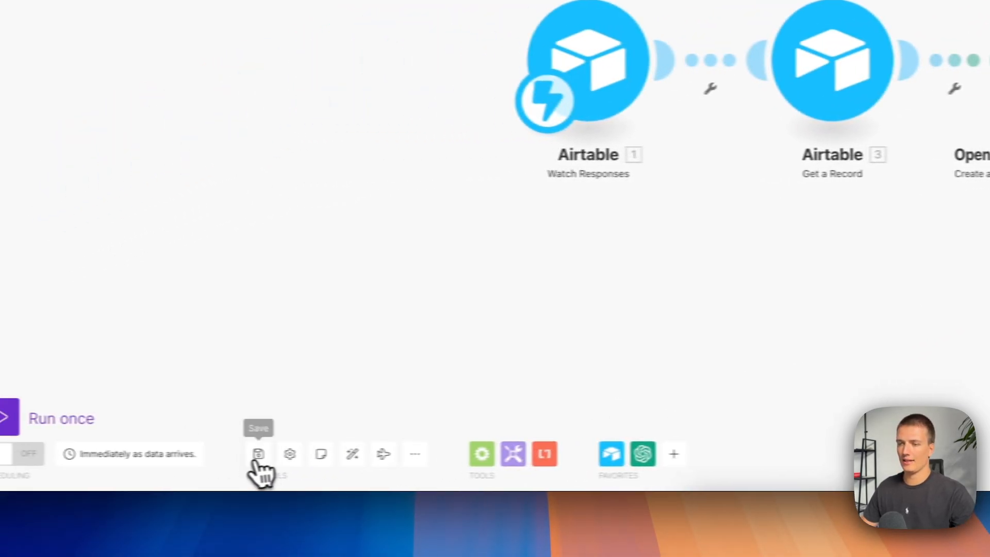
left_click(800, 103)
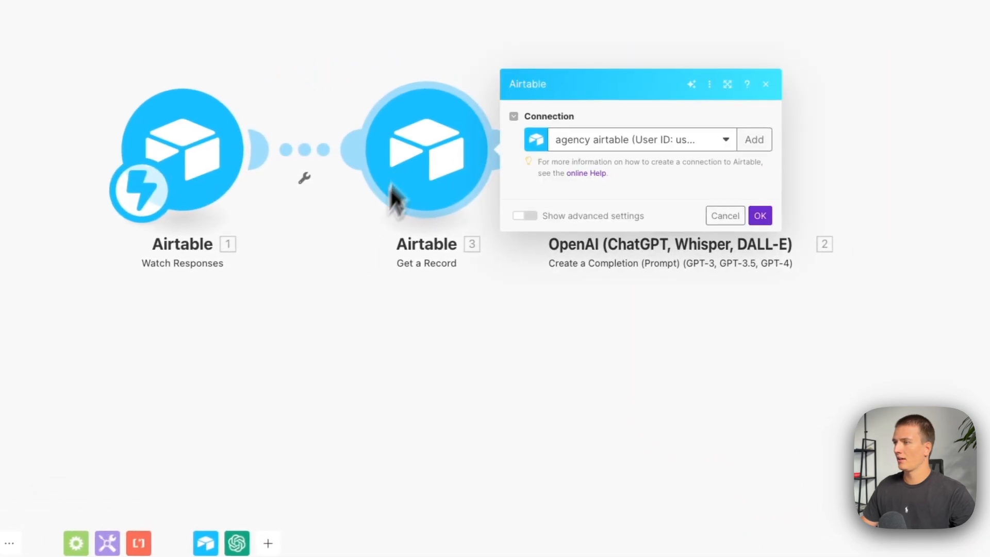
Return to the Make scenario, run it once with the existing webhook queue data and inspect the Get a Record output bundle.
left_click(438, 304)
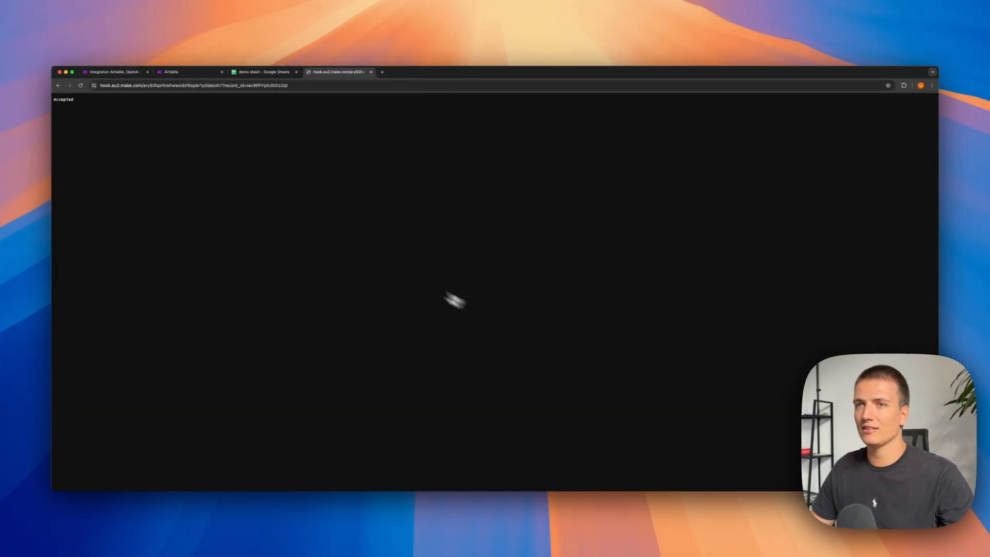
left_click(126, 76)
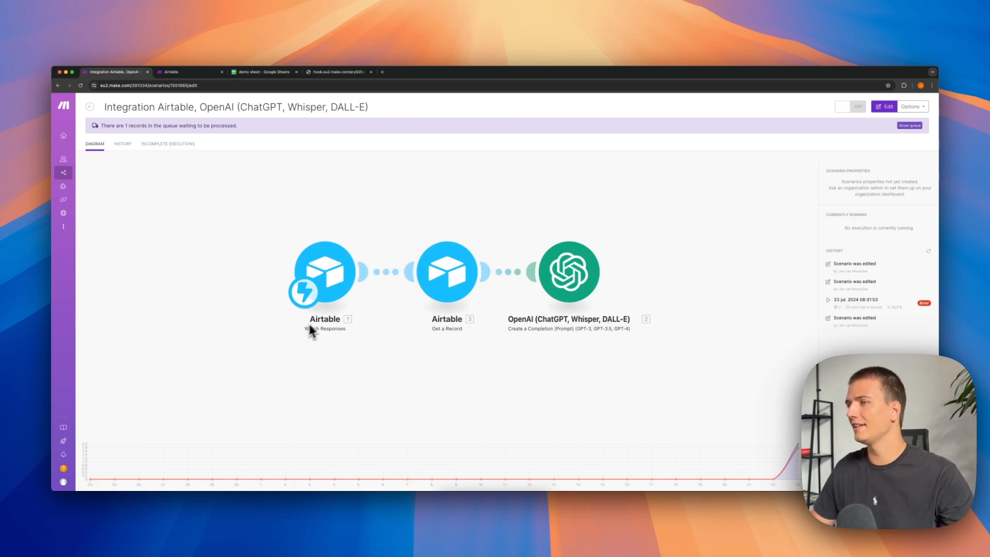
left_click(344, 307)
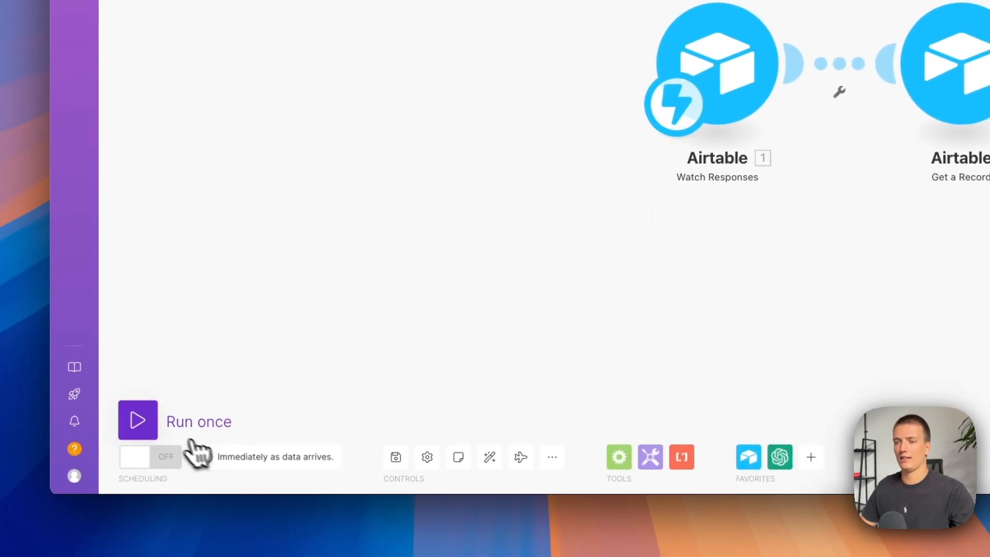
left_click(180, 456)
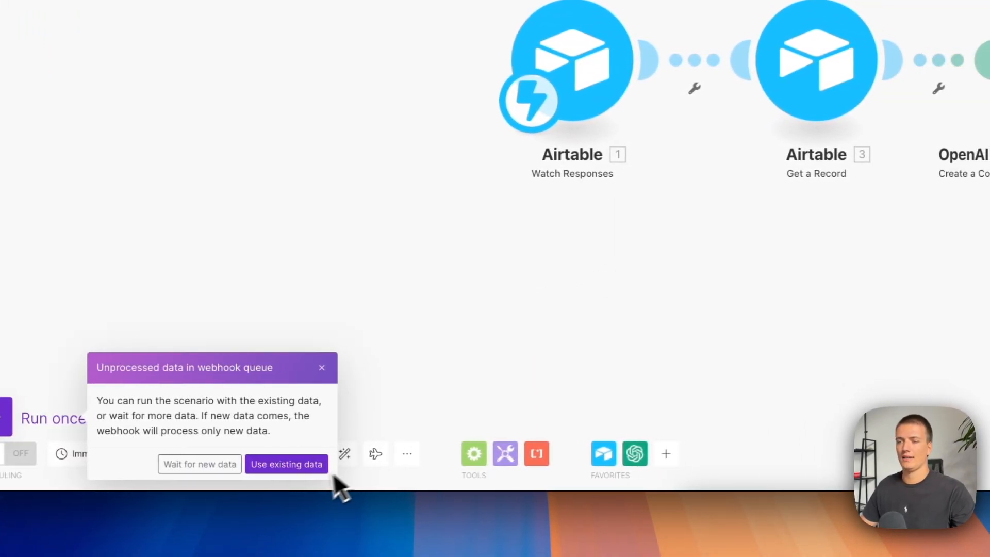
left_click(292, 467)
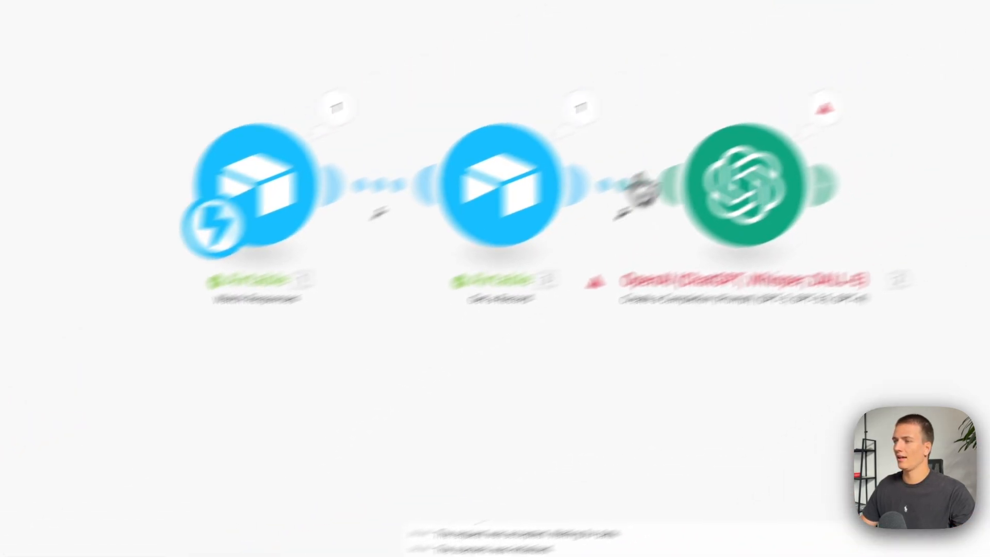
left_click(601, 114)
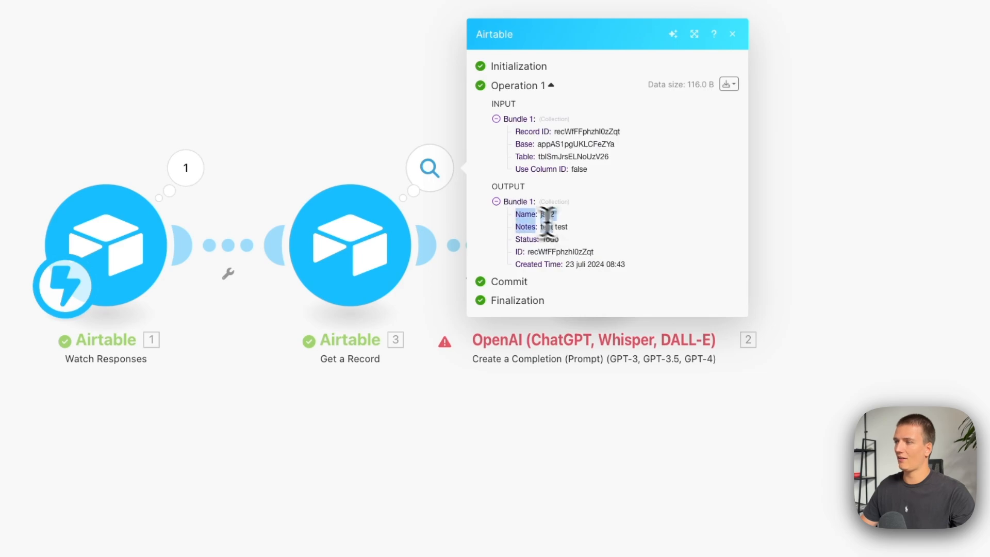
Set the OpenAI User message content to "Summarize this:" followed on a new line by the Notes value from Get a Record.
left_click_drag(836, 389, 625, 435)
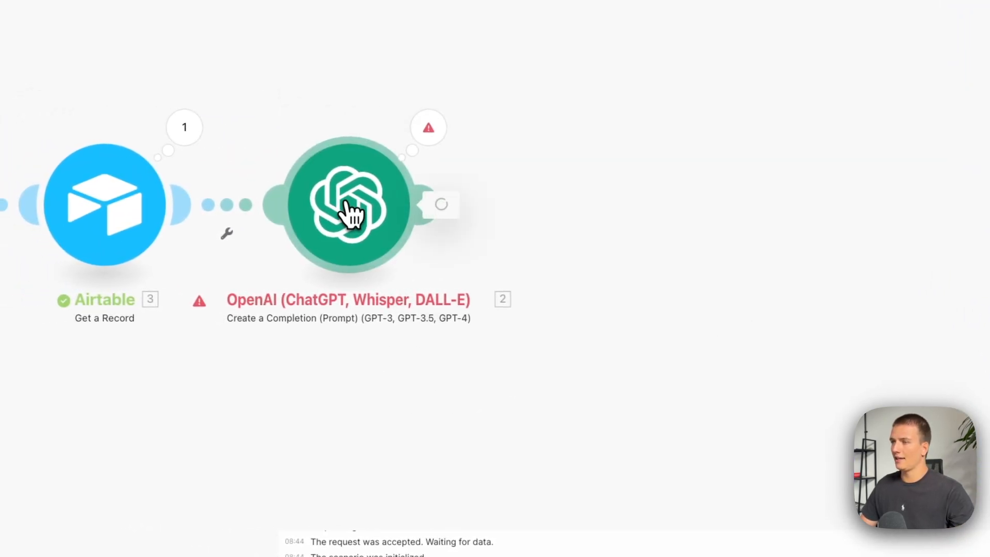
left_click(243, 180)
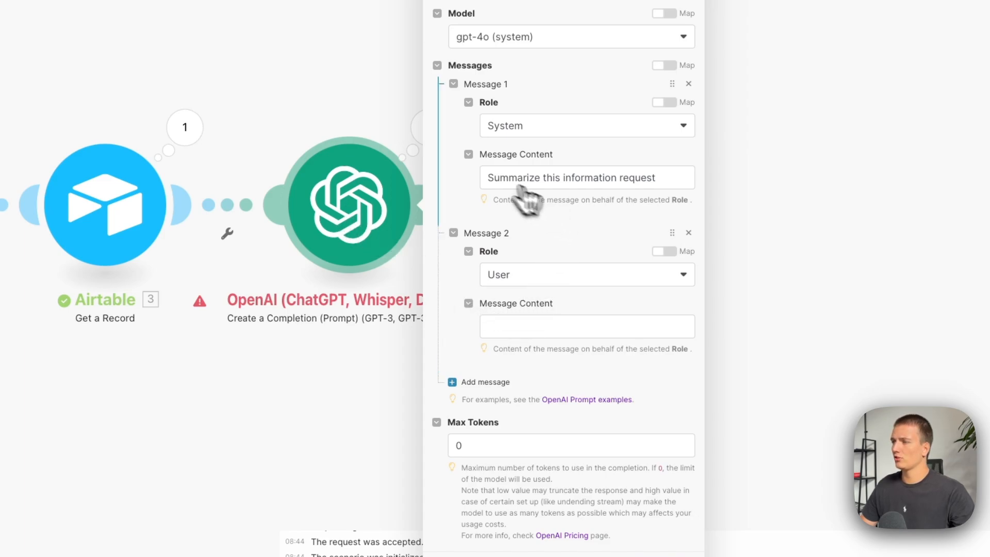
left_click(565, 326)
type("Summarize this:")
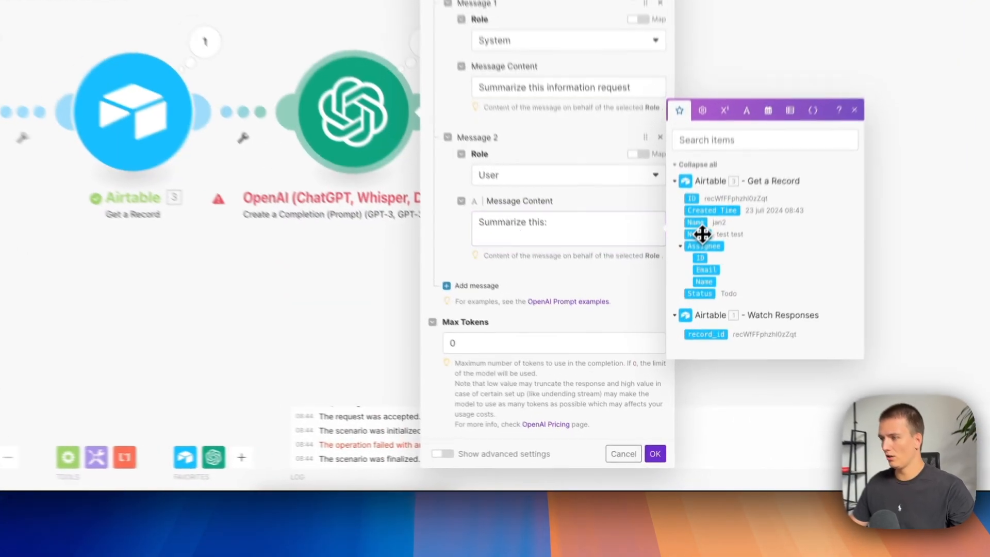
left_click_drag(702, 234, 516, 235)
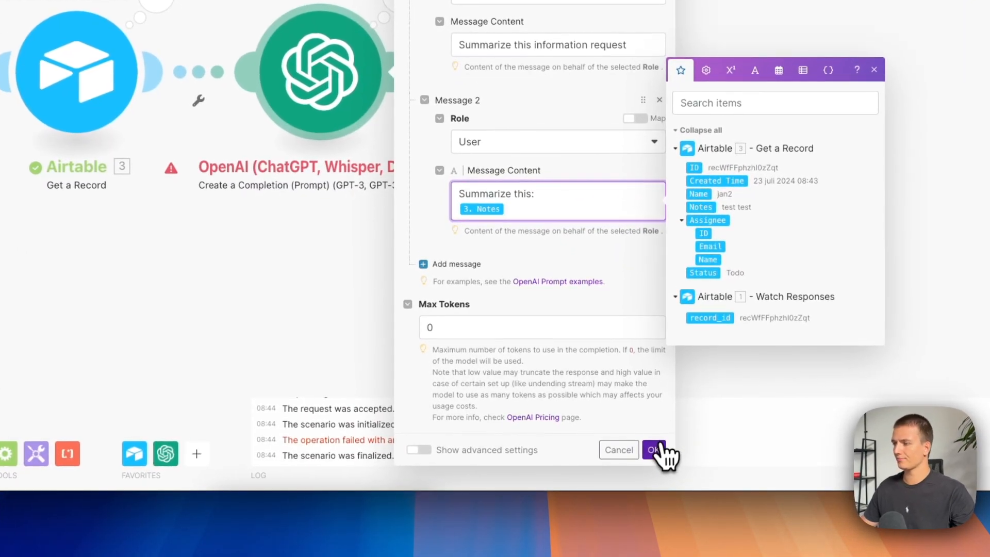
left_click(655, 454)
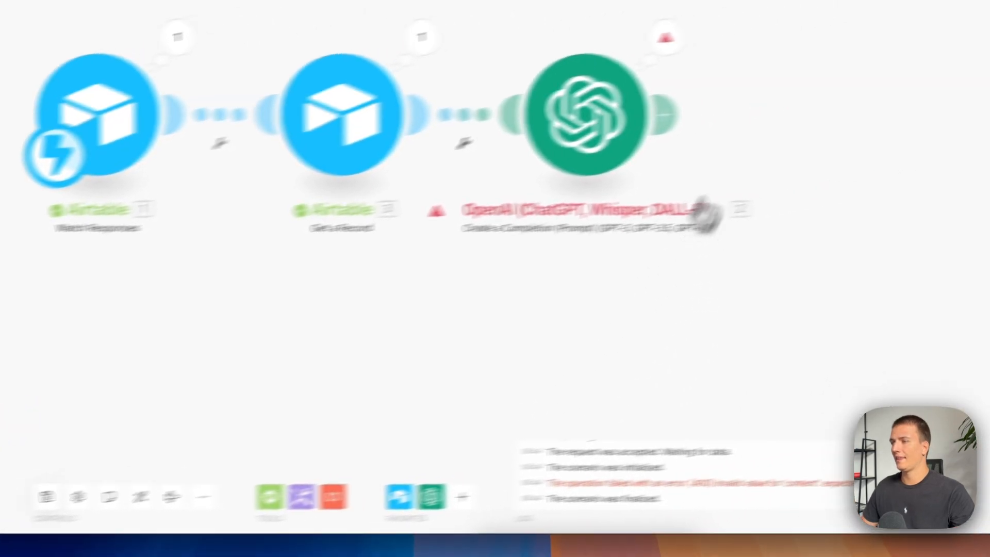
Add a Slack Create a Message module after the OpenAI module.
left_click(915, 71)
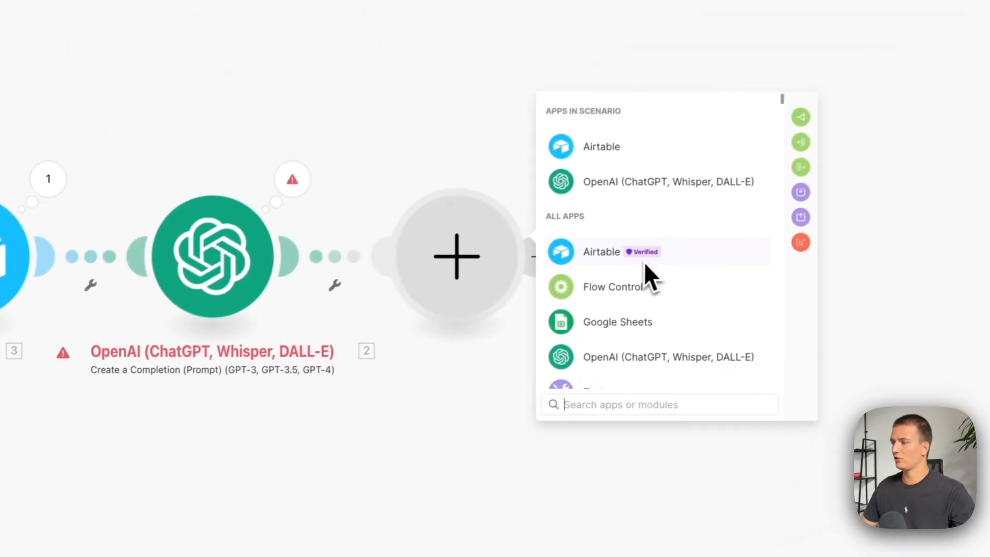
type("slack")
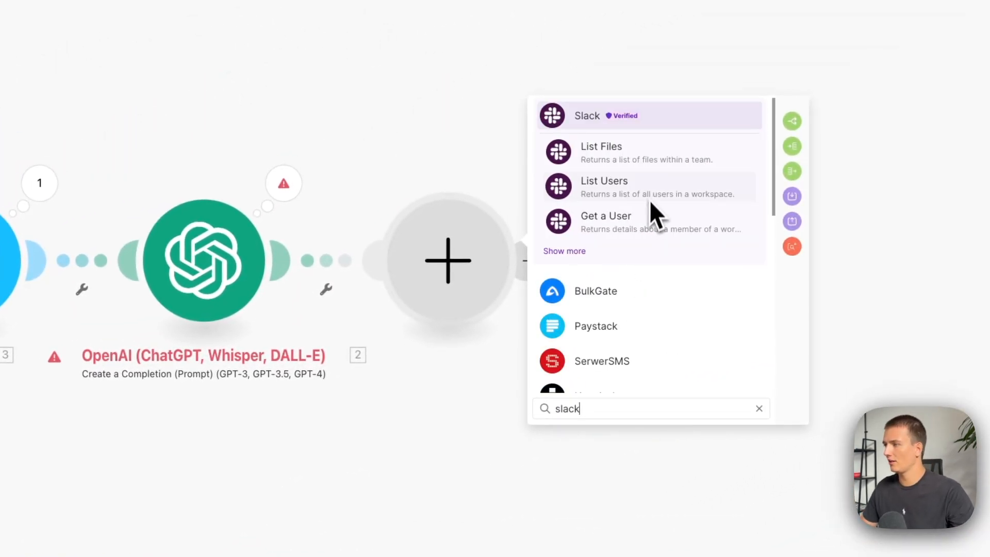
left_click(582, 250)
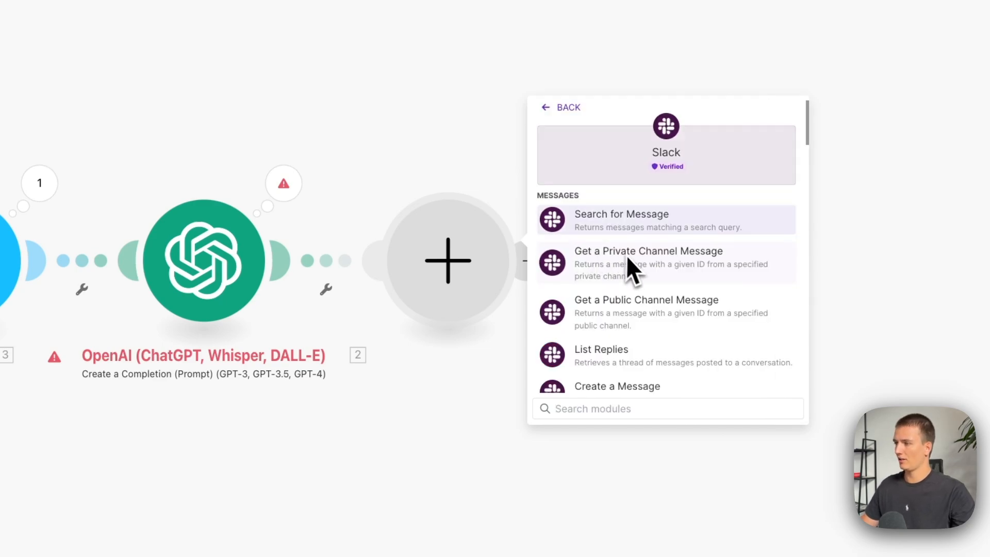
left_click(639, 388)
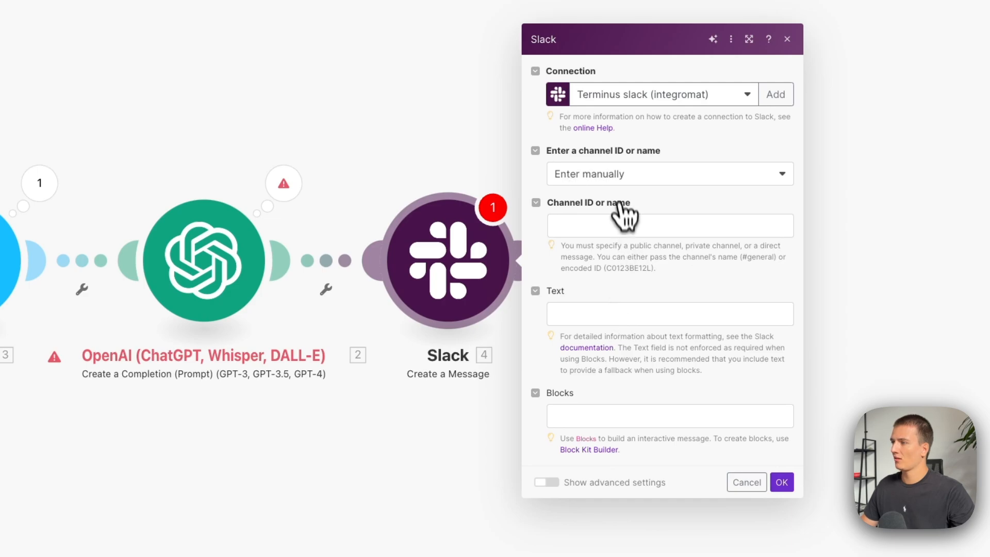
Set the Slack message destination to the public channel general, selected from the list.
left_click(620, 176)
left_click(621, 216)
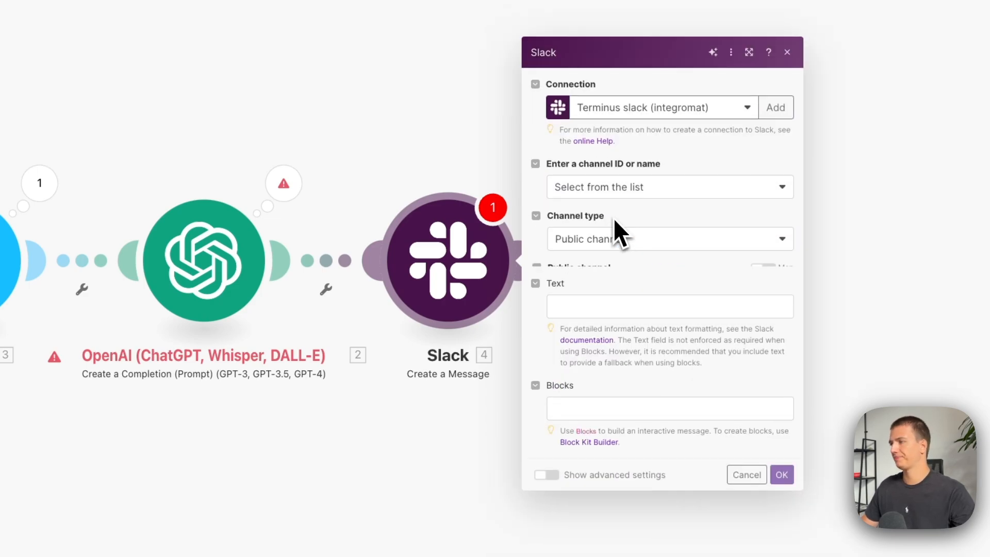
left_click(611, 272)
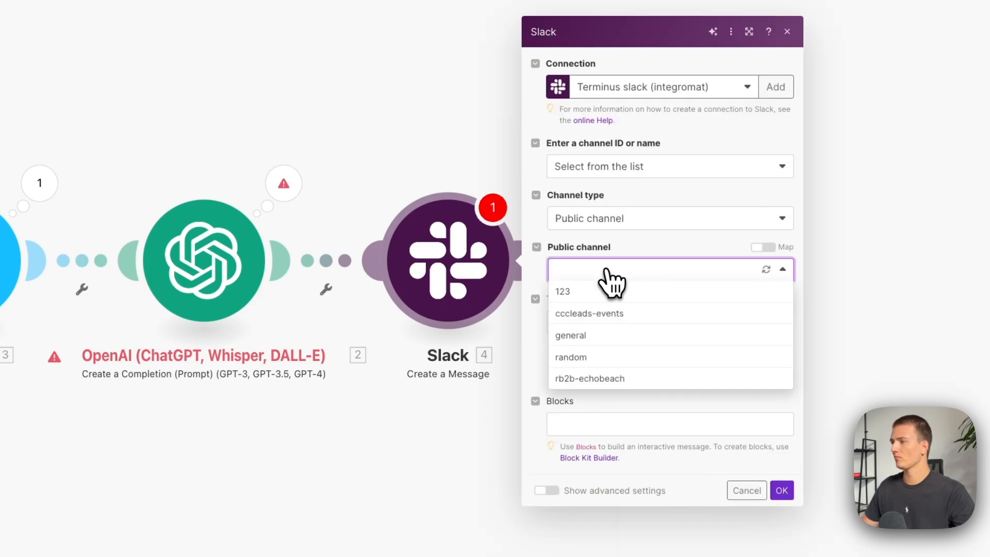
left_click(596, 343)
Begin the Slack message text with "Hey we just got this request:" and leave a blank line below it.
left_click(603, 323)
type("Hey we just got this request")
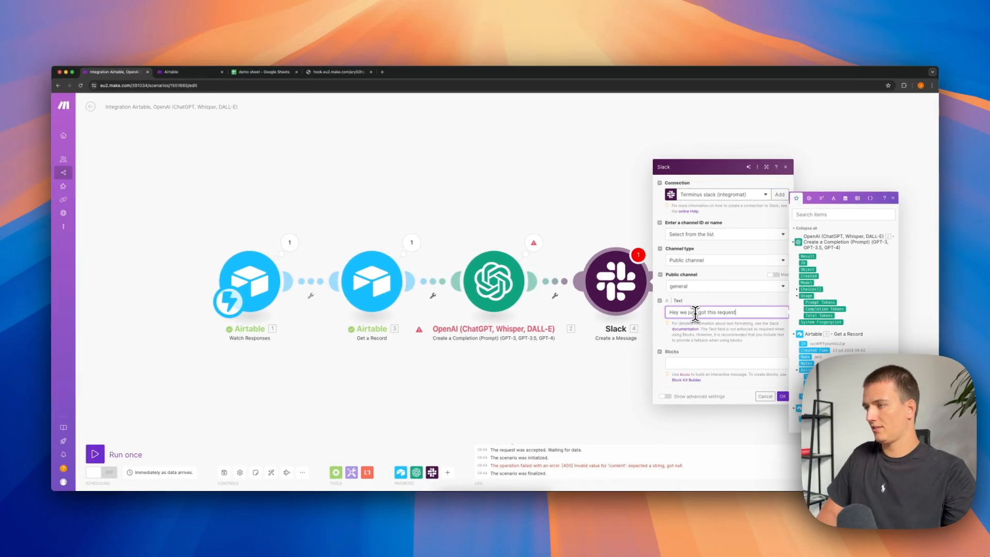
type(":")
key("Return")
key("Return")
Add the closing line "Mark with :white_check_mark: when done" to the Slack text and insert the OpenAI Result on the blank line above.
type("Can you please")
type("heckmark")
double_click(700, 327)
type("white_check_mark:")
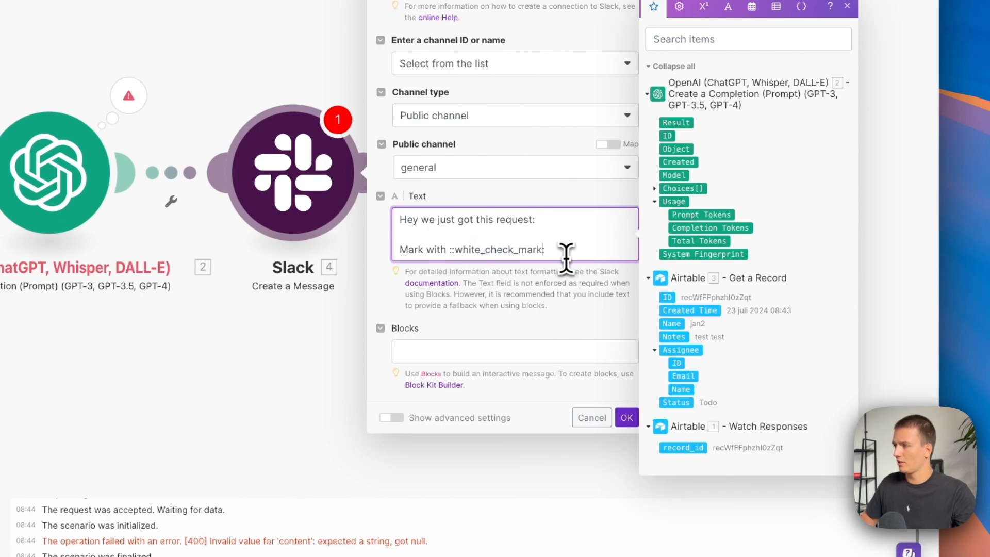
key("Right")
key("BackSpace")
key("super+shift+Right")
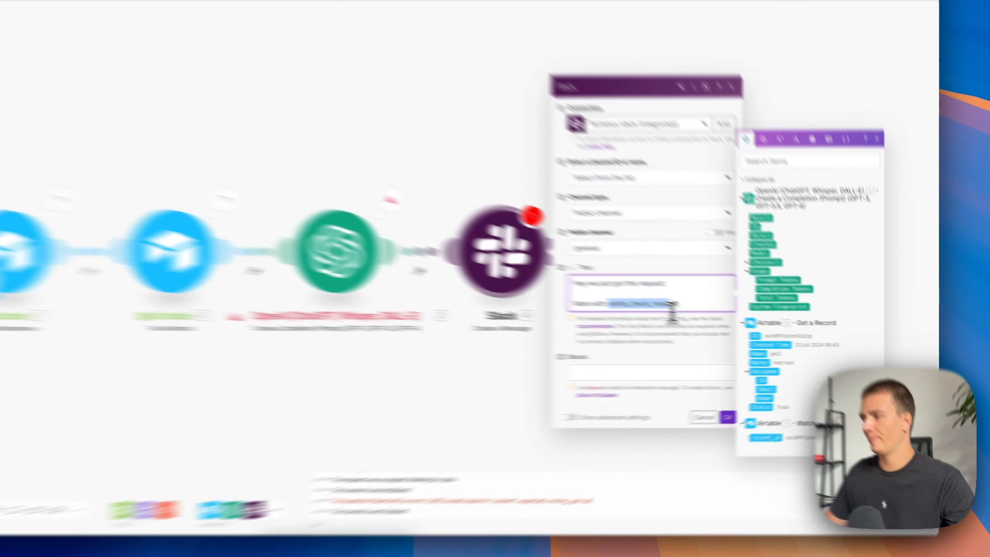
mouse_move(745, 322)
left_mouse_down()
mouse_move(702, 321)
mouse_move(762, 321)
left_mouse_up()
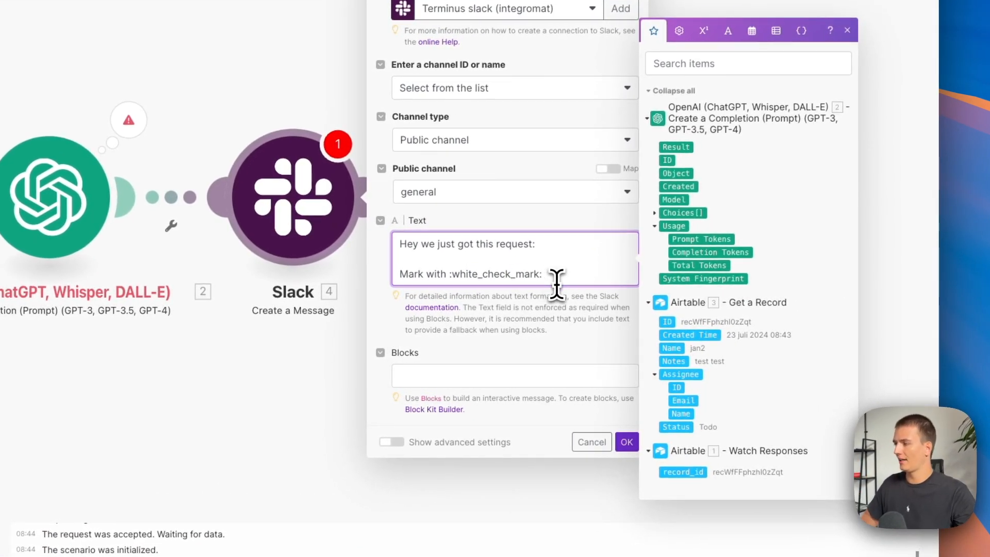
type("when don")
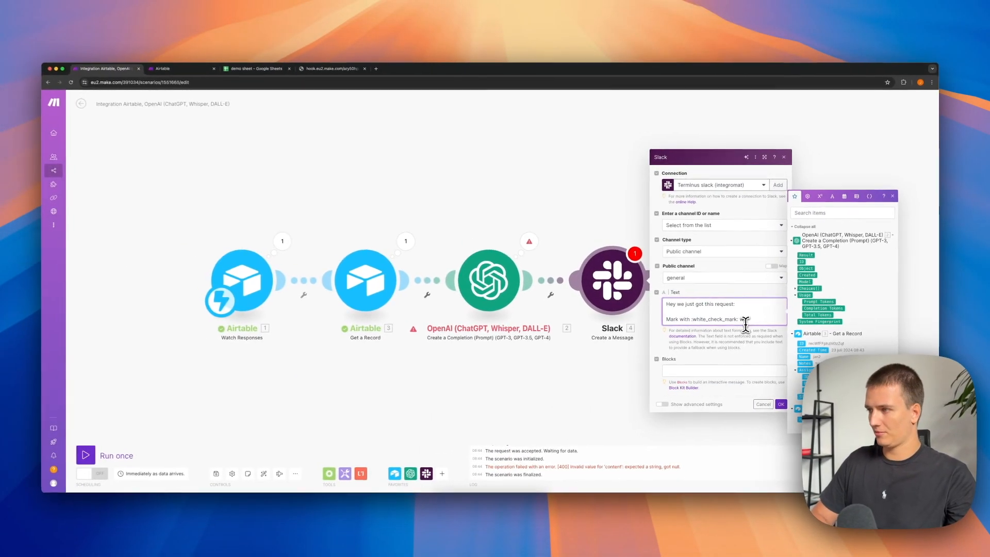
type("e")
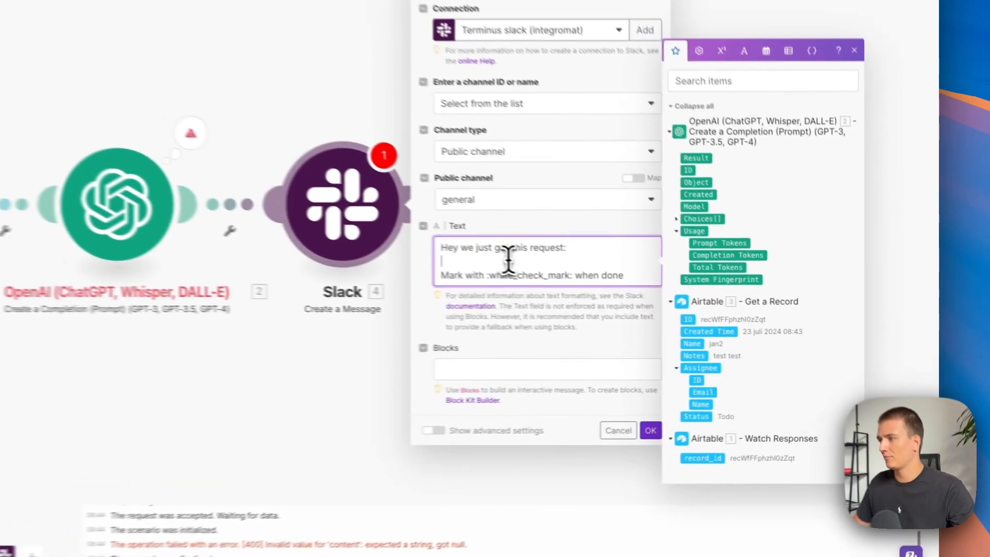
left_click(686, 143)
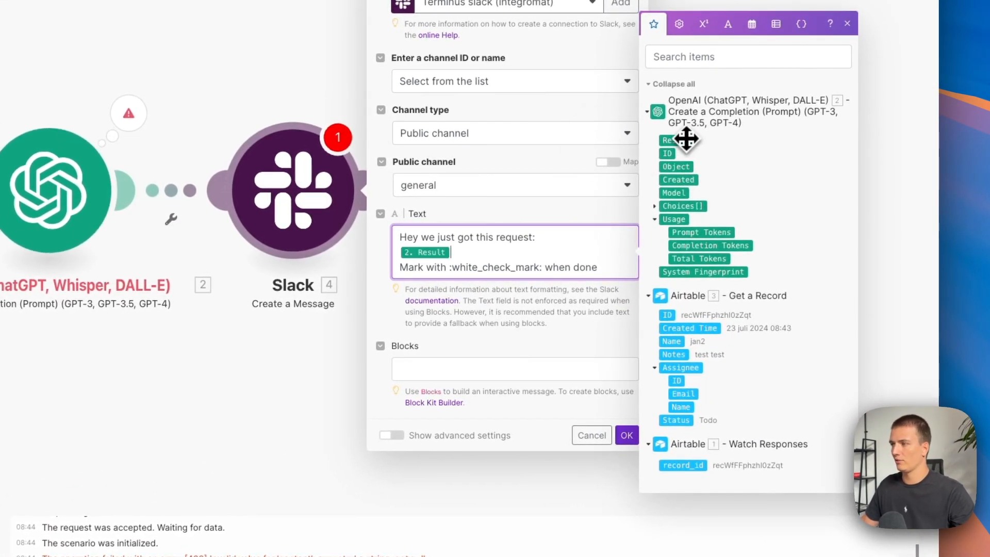
Add a blank line after the Result in the Slack text and set the user name to LeadBot in the advanced settings.
key("Return")
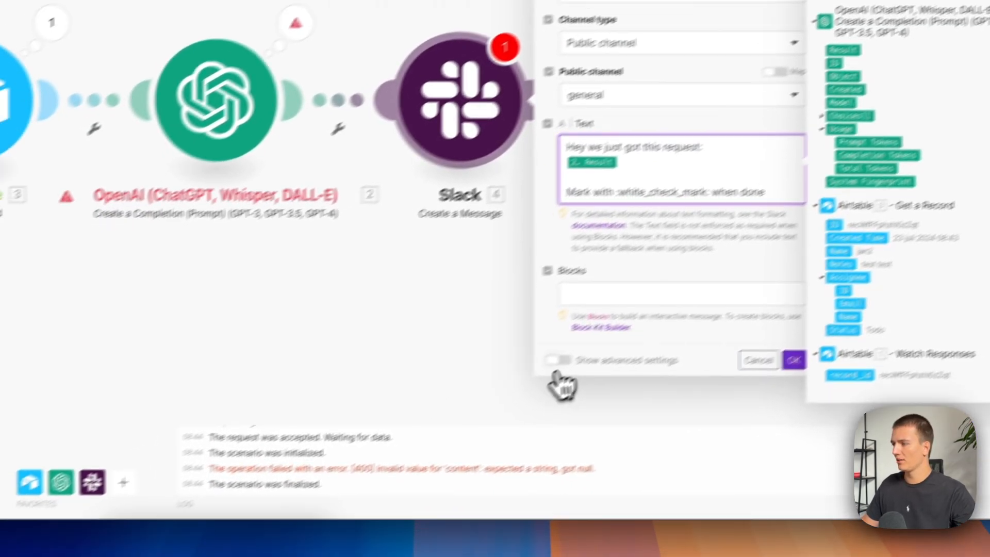
left_click(392, 450)
scroll(655, 278, "down", 7)
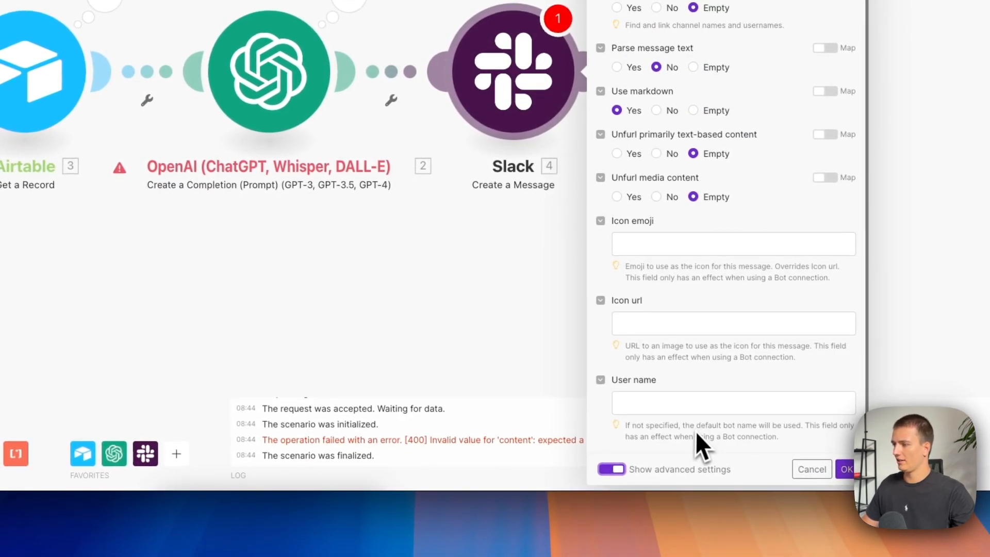
left_click(673, 402)
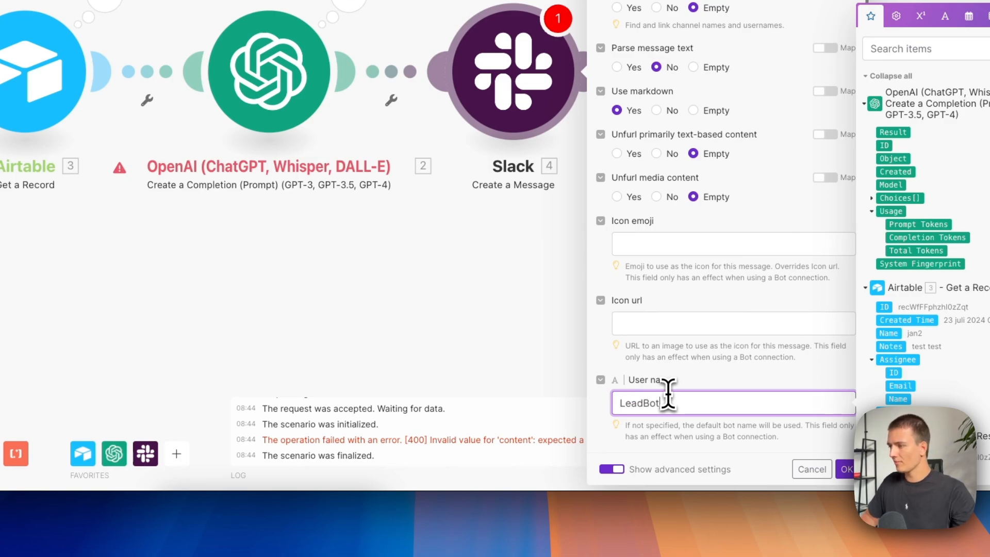
Set the Slack message's icon emoji to :moneybag:, copying the emoji code from the chat app's message box, and confirm the module settings.
left_click(651, 243)
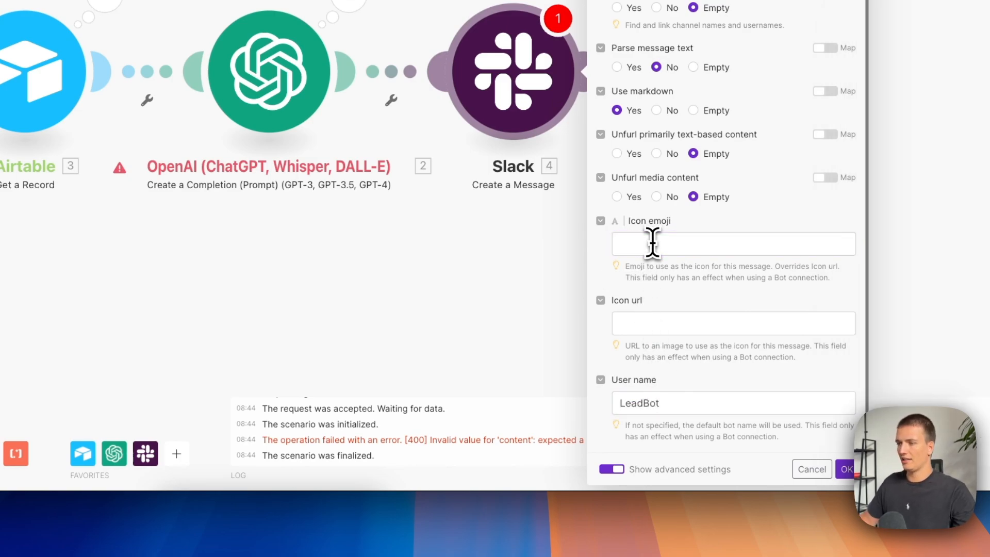
key("super+Tab")
key("super+shift+Tab")
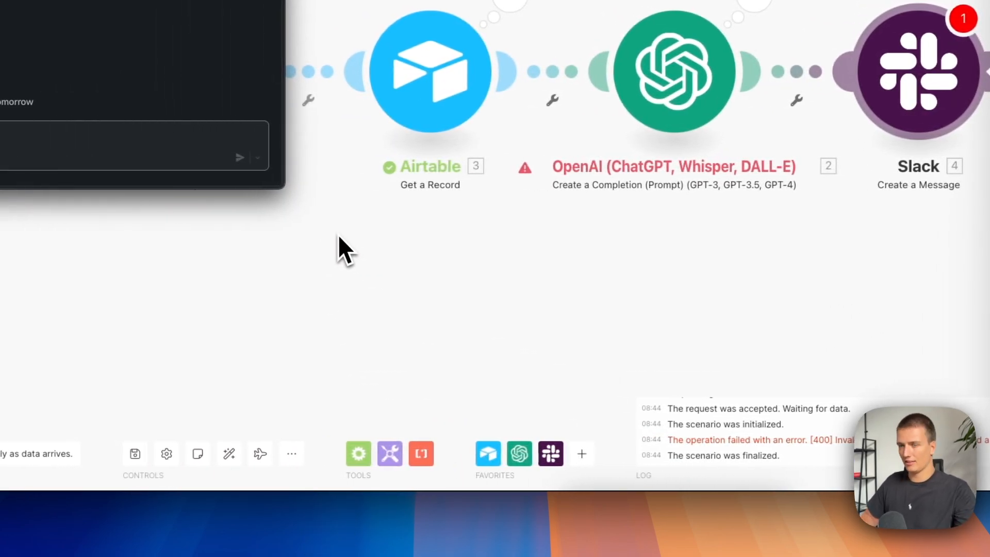
type(":money")
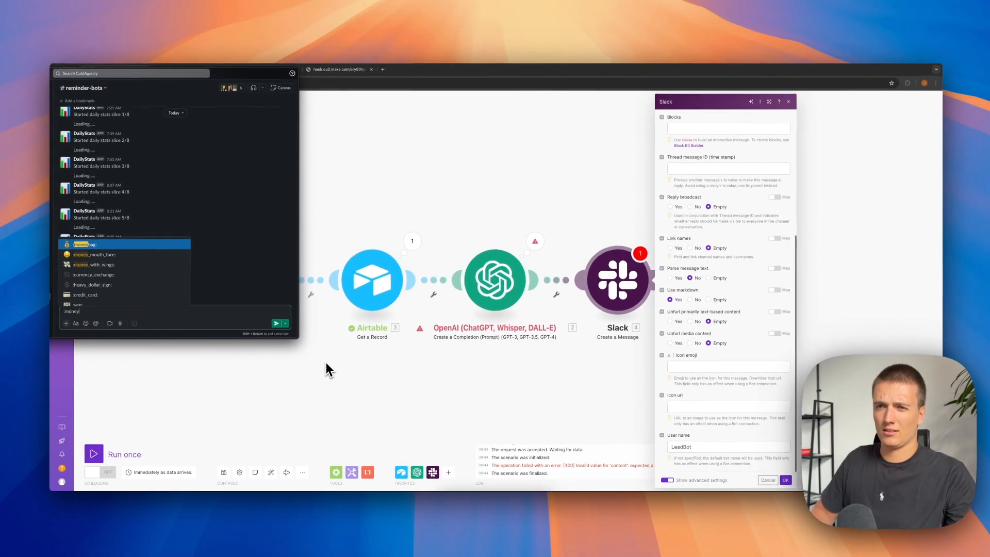
key("Return")
key("super+a")
key("super+c")
key("super+Tab")
key("super+v")
key("BackSpace")
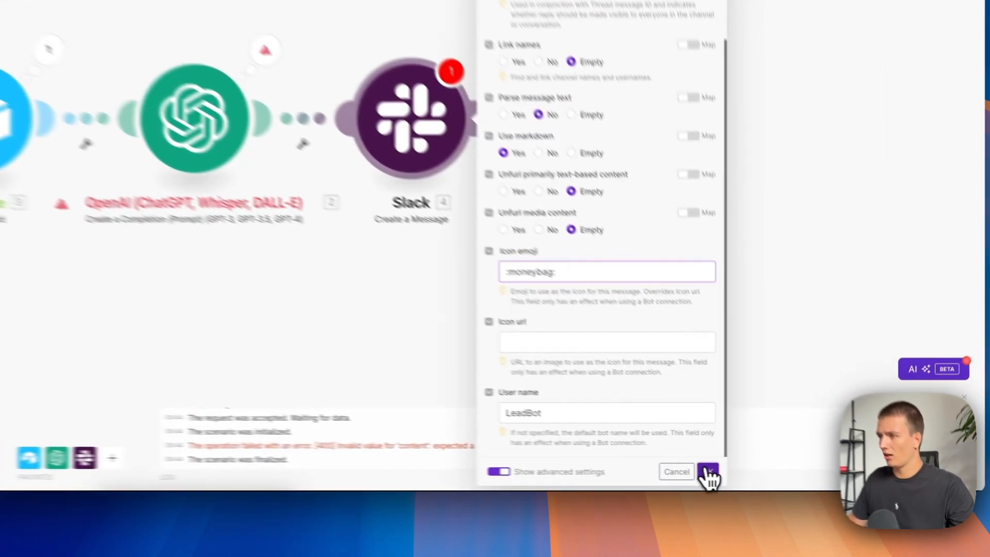
left_click(781, 480)
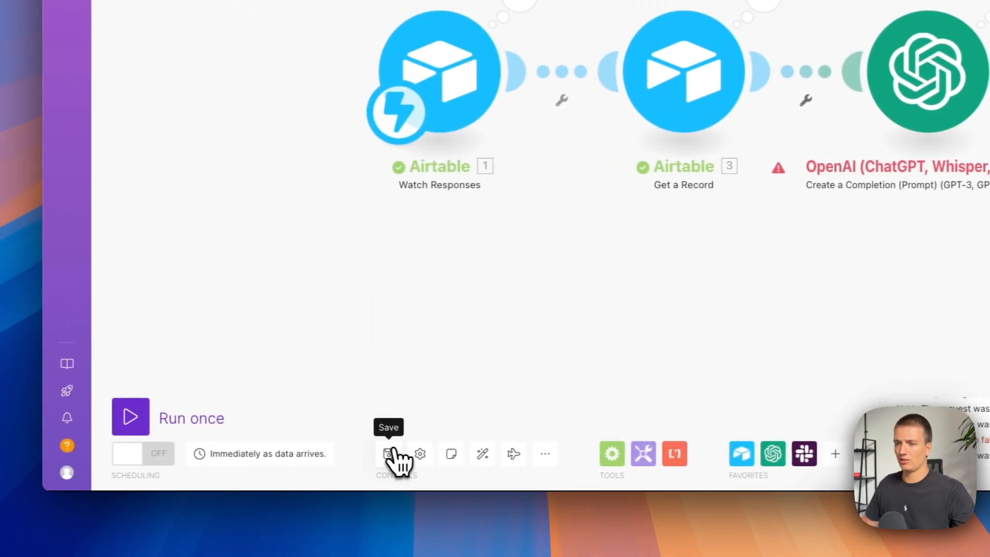
Activate the scenario's scheduling and delete the old unprocessed data in the webhook queue.
left_click(151, 454)
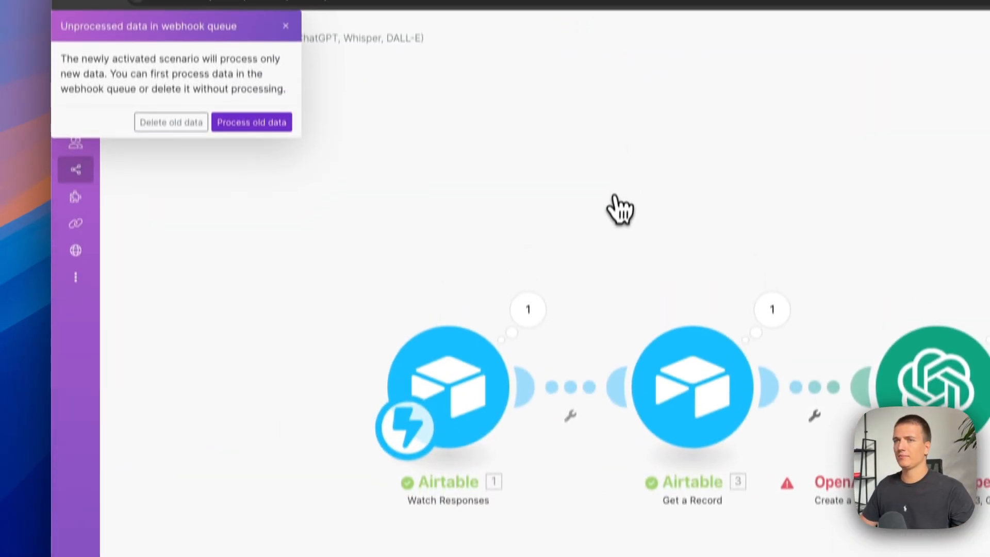
left_click(202, 122)
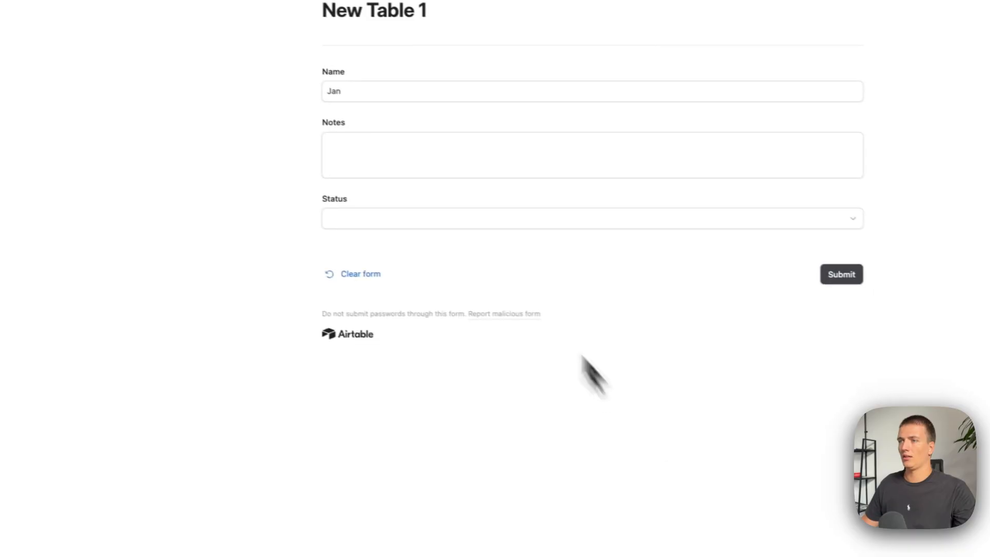
Paste the copied Make.com sales inquiry into the Airtable form's Notes, leave Status empty and submit the form.
left_click(356, 151)
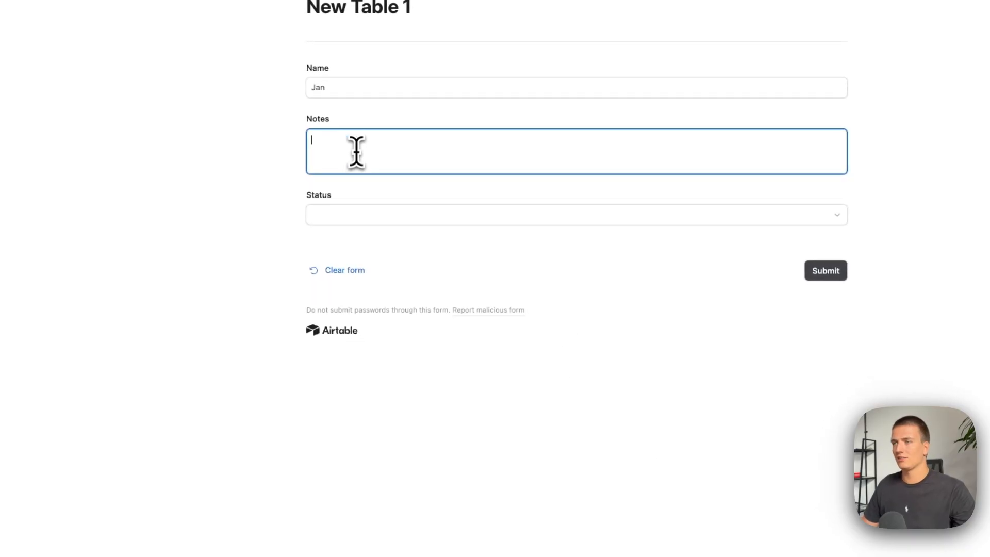
key("ctrl+v")
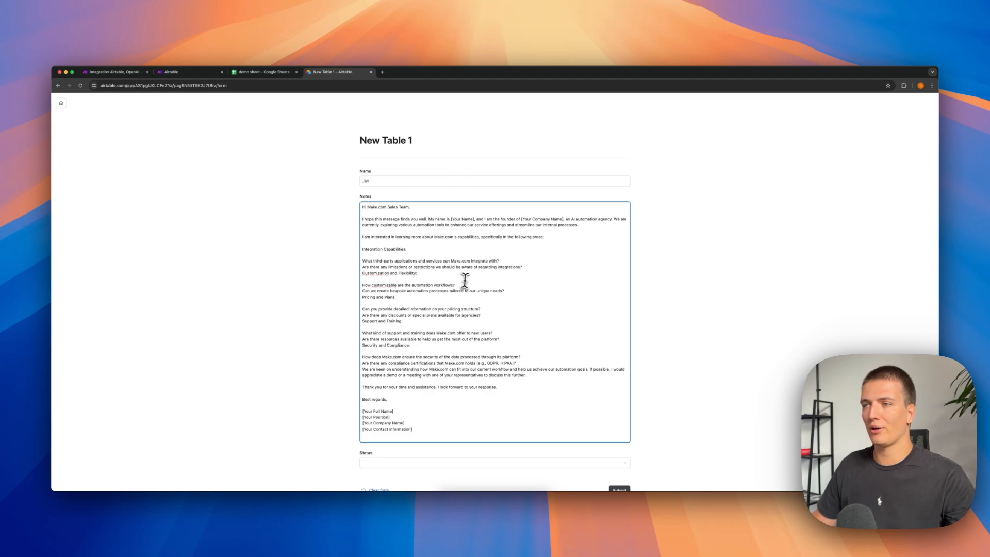
scroll(472, 337, "down", 2)
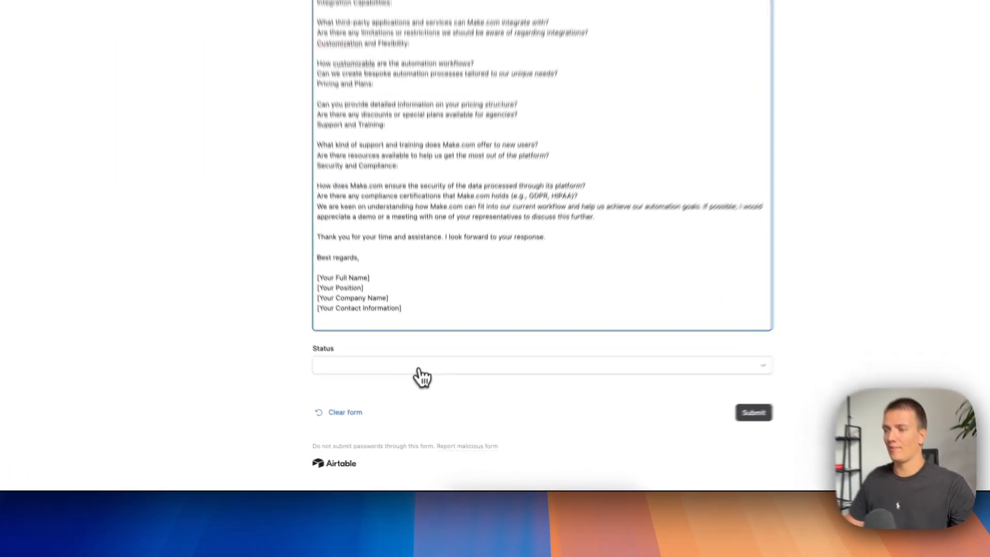
left_click(413, 417)
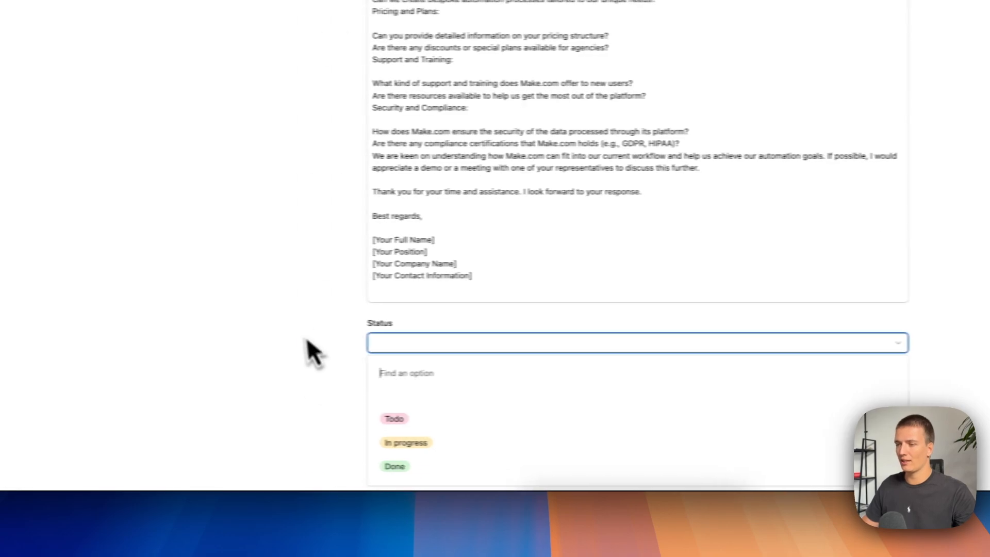
key("Escape")
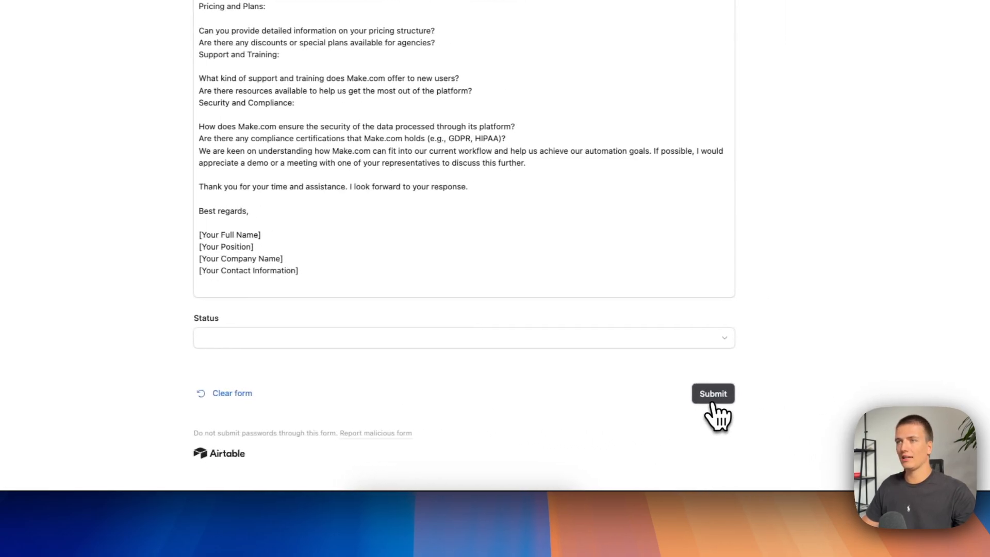
left_click(716, 395)
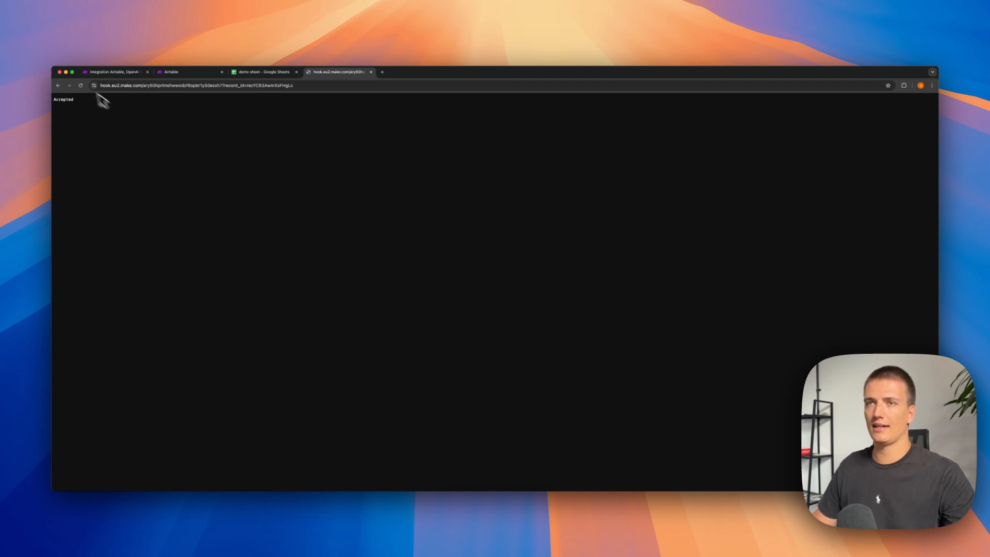
Return to the scenario and examine the summarized request in the Slack module's output text.
left_click(114, 72)
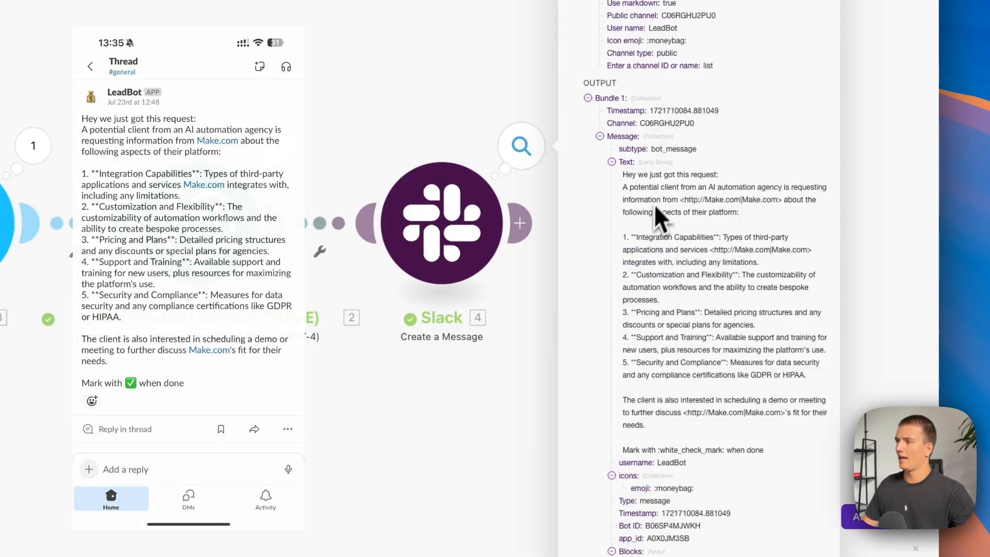
left_click_drag(622, 187, 764, 401)
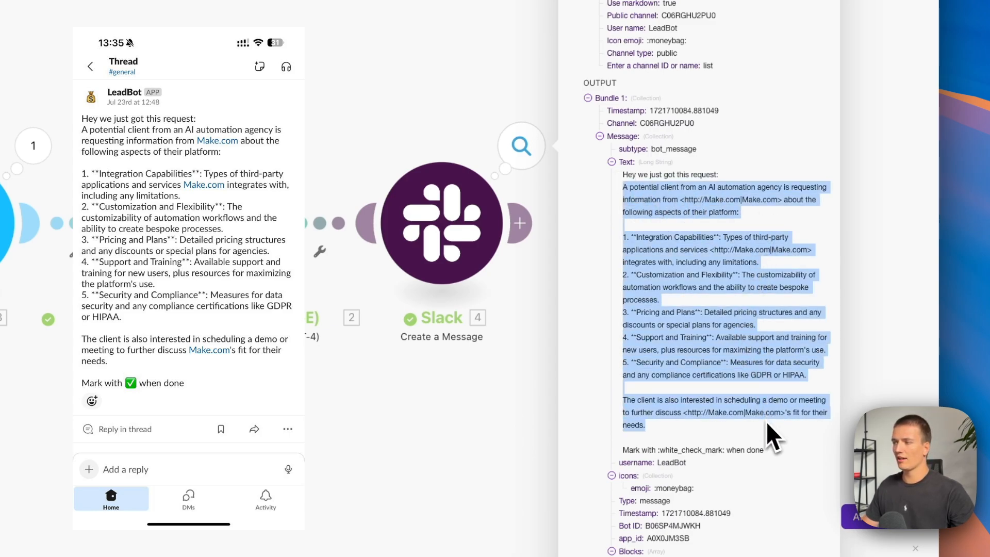